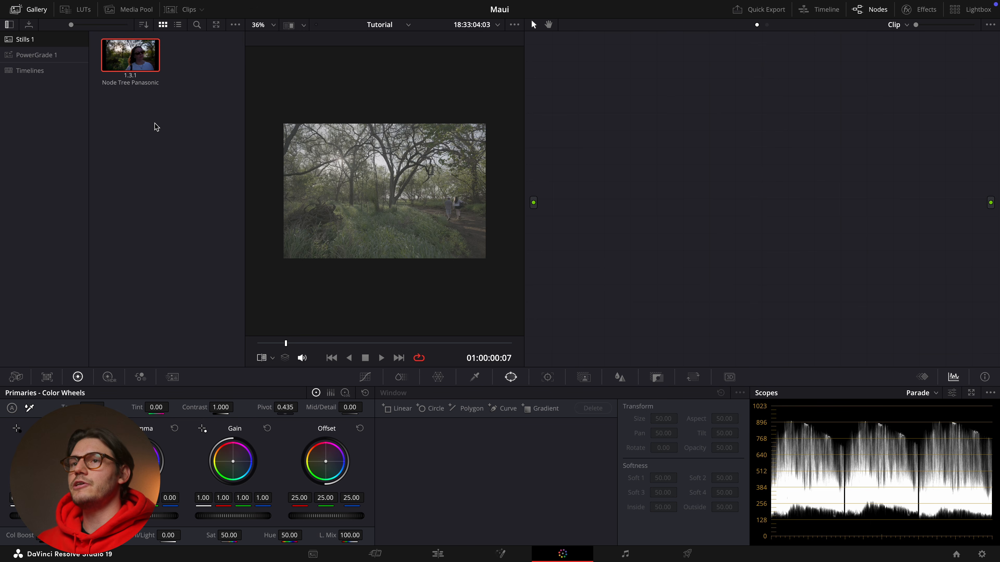
Step: Apply the grade from the Node Tree Panasonic still to the clip, hide the stills gallery and widen the node graph
drag(135, 75, 650, 208)
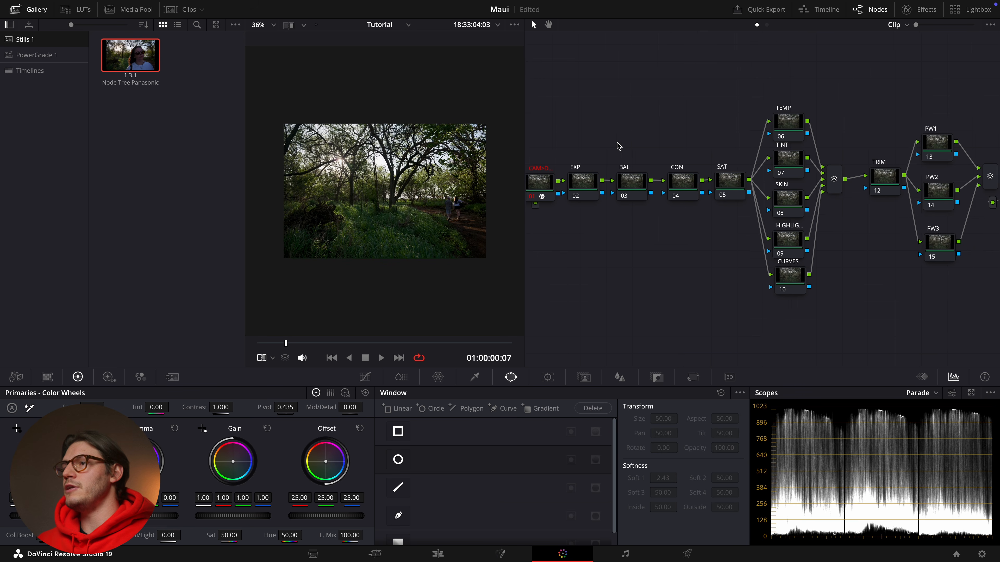
scroll(614, 146, right, 5)
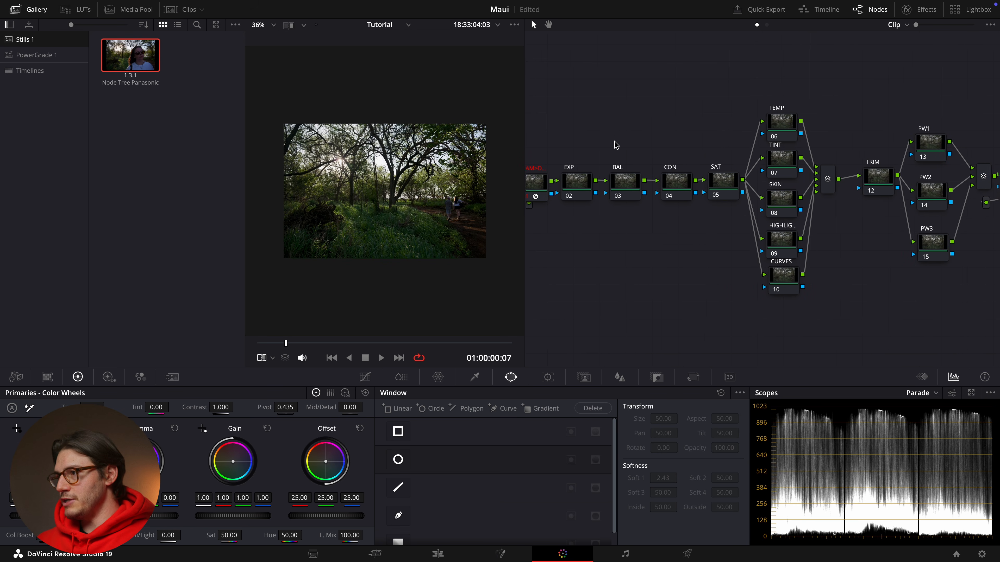
scroll(612, 146, left, 3)
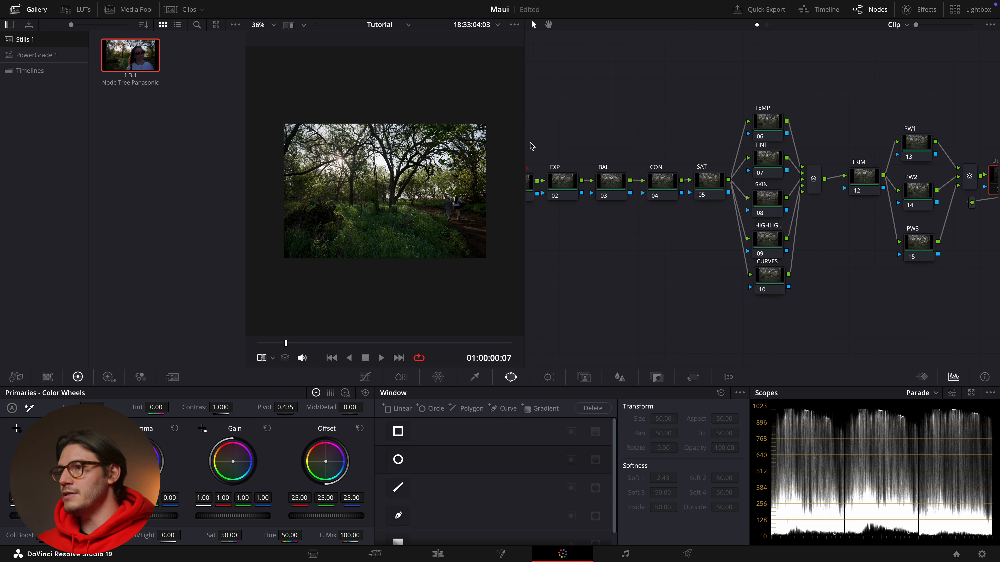
click(18, 9)
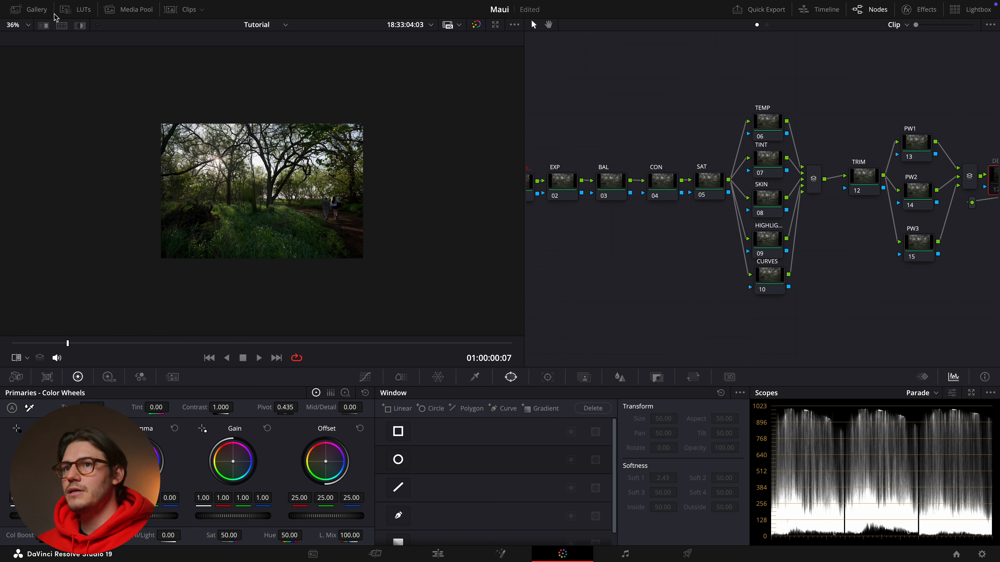
drag(520, 98, 273, 85)
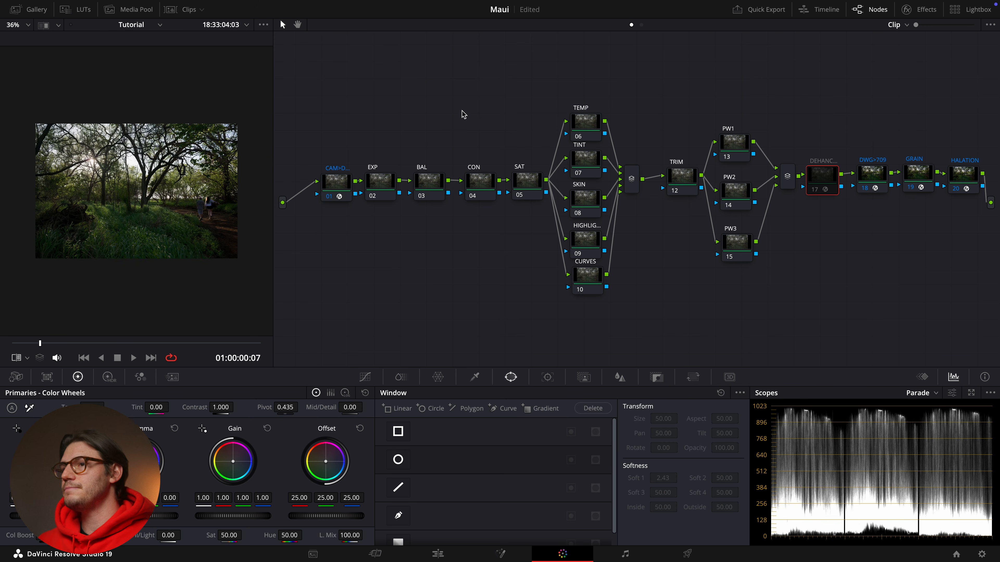
Step: Review the Color Space Transform settings of the first node and of the DWG>709 output node
click(339, 183)
click(935, 10)
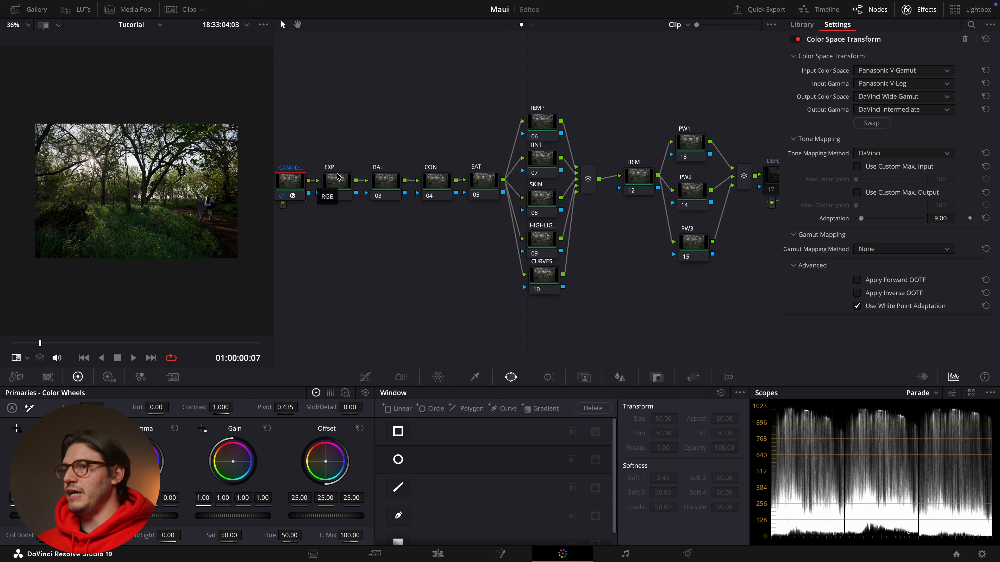
scroll(602, 124, right, 2)
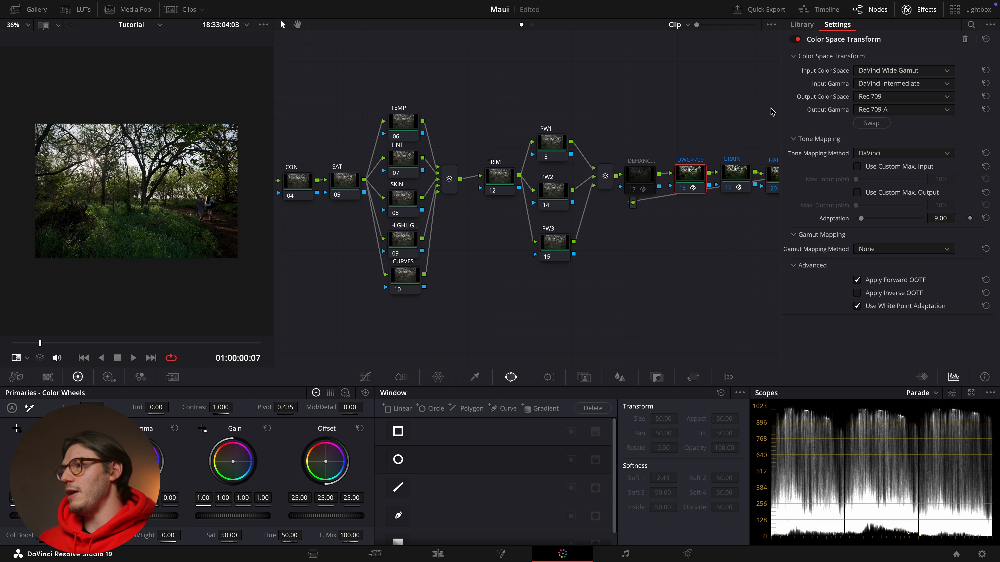
Step: Check the Output color space options in the project's Color Management settings and close the settings without saving
click(981, 554)
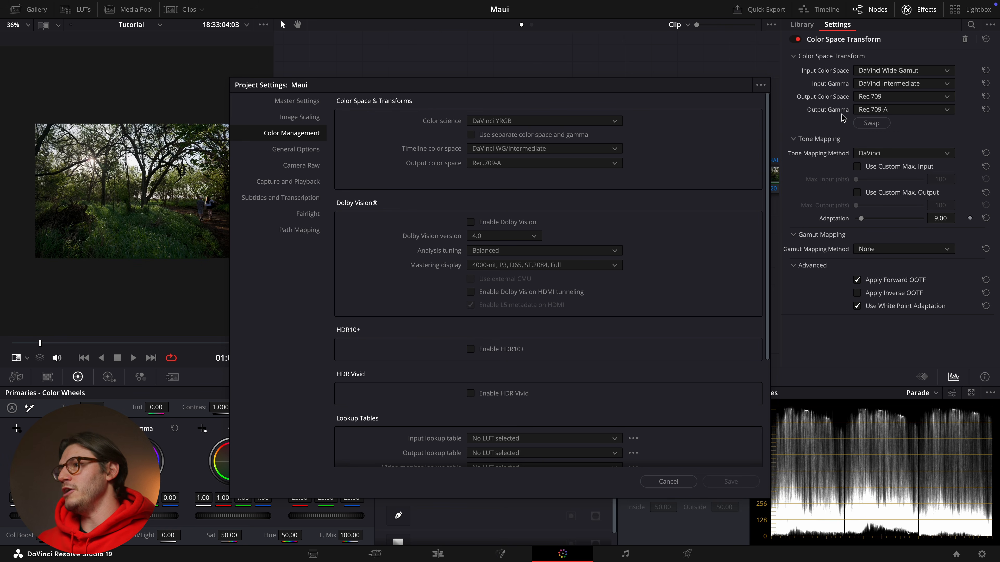
click(537, 167)
scroll(533, 217, down, 4)
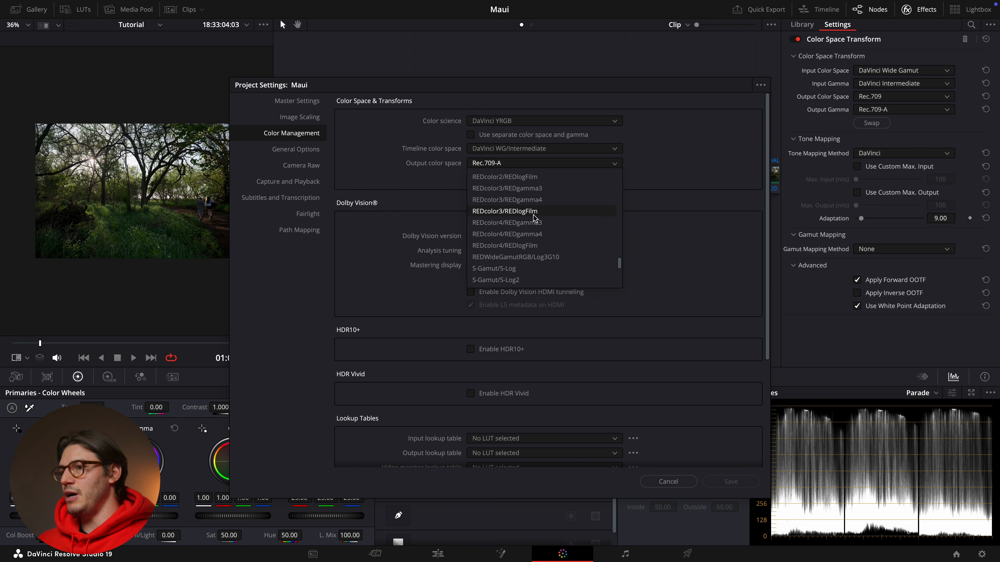
scroll(534, 214, up, 5)
click(531, 166)
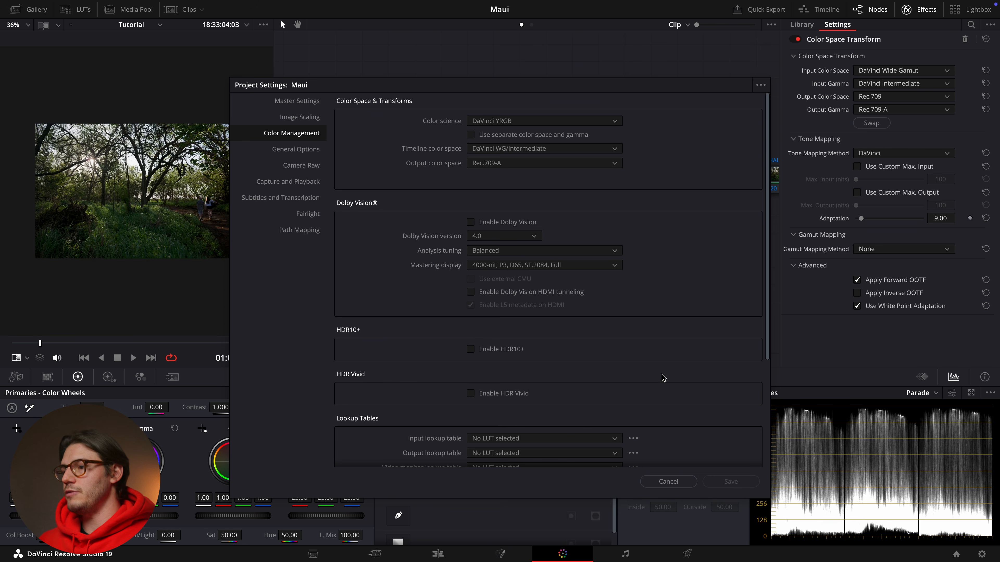
click(669, 481)
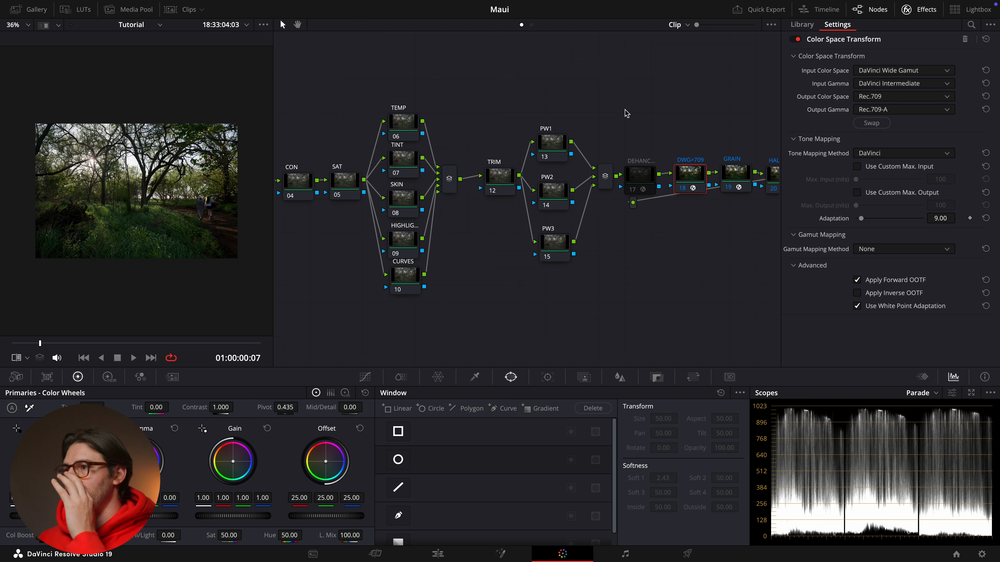
Step: Hide the effect settings, disable both color space transform nodes and re-enable them one at a time to compare the image
click(918, 10)
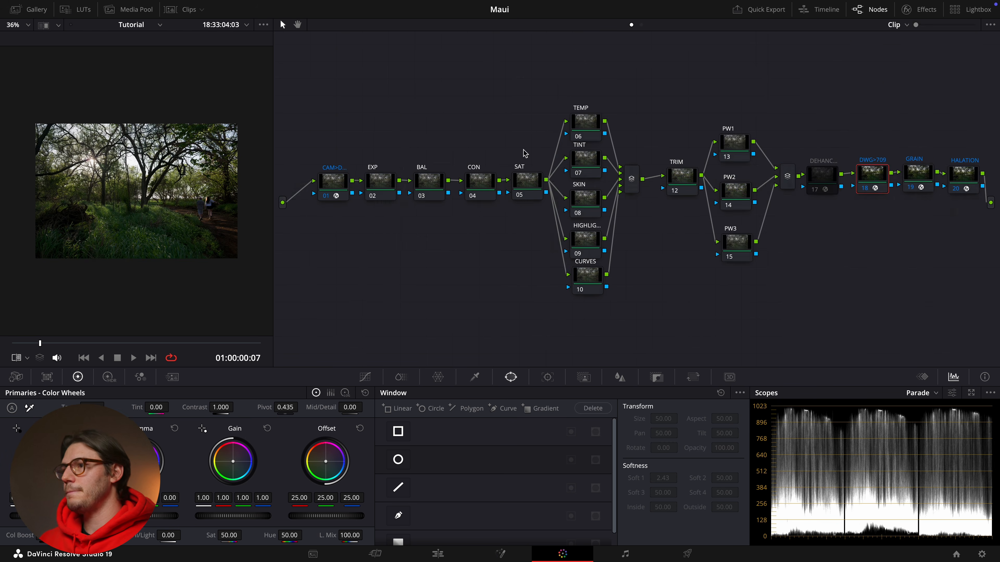
key(ctrl+d)
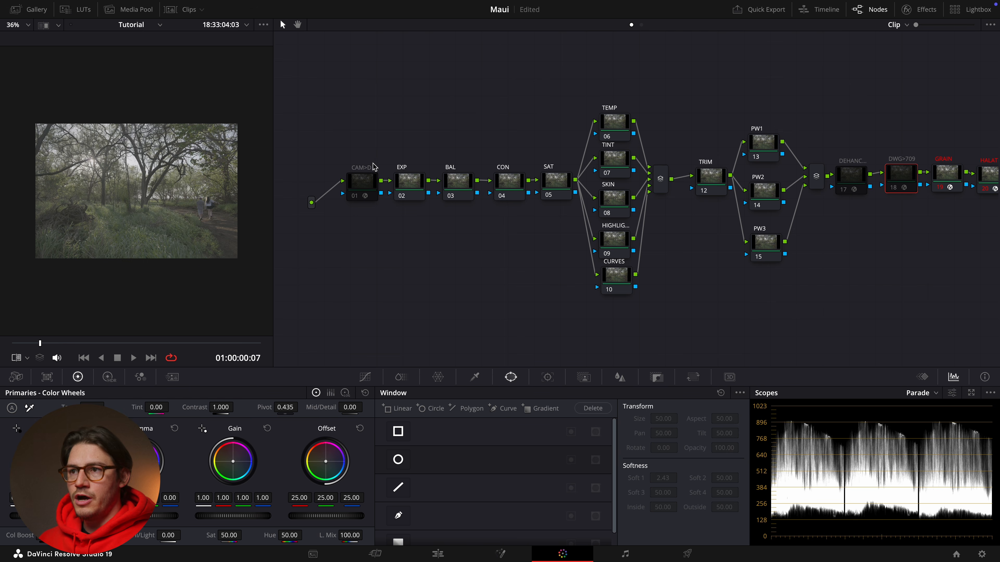
click(362, 187)
key(ctrl+d)
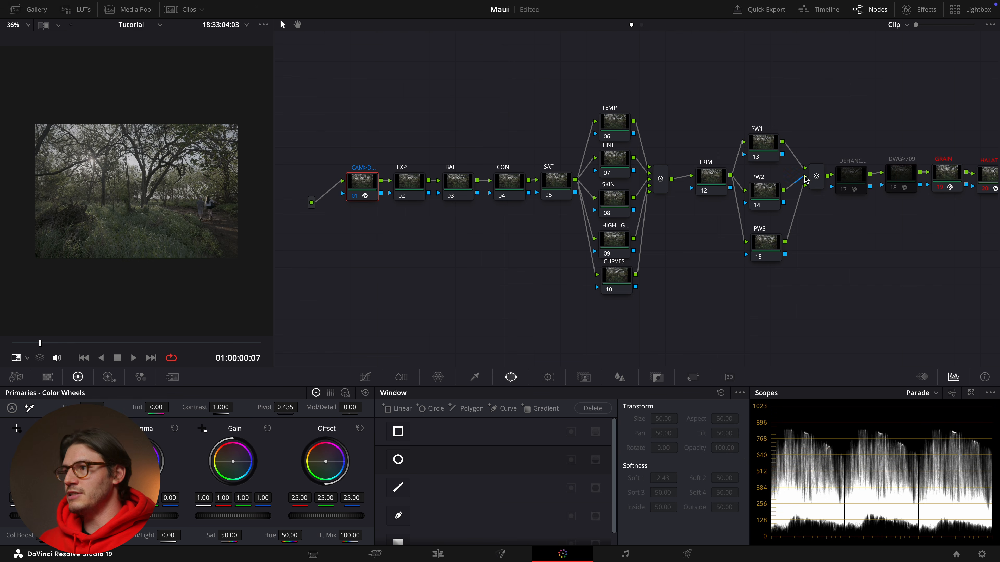
click(894, 176)
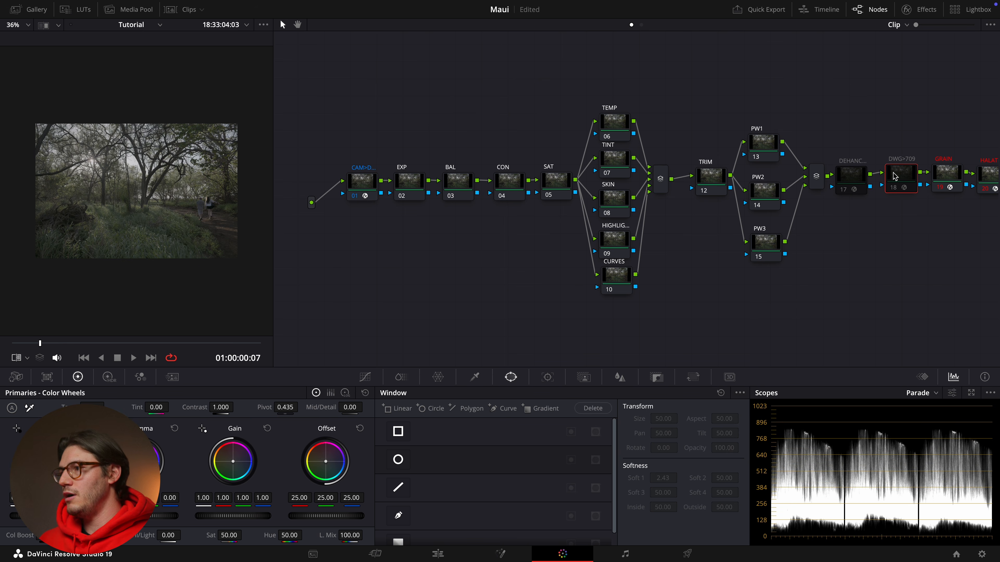
key(ctrl+d)
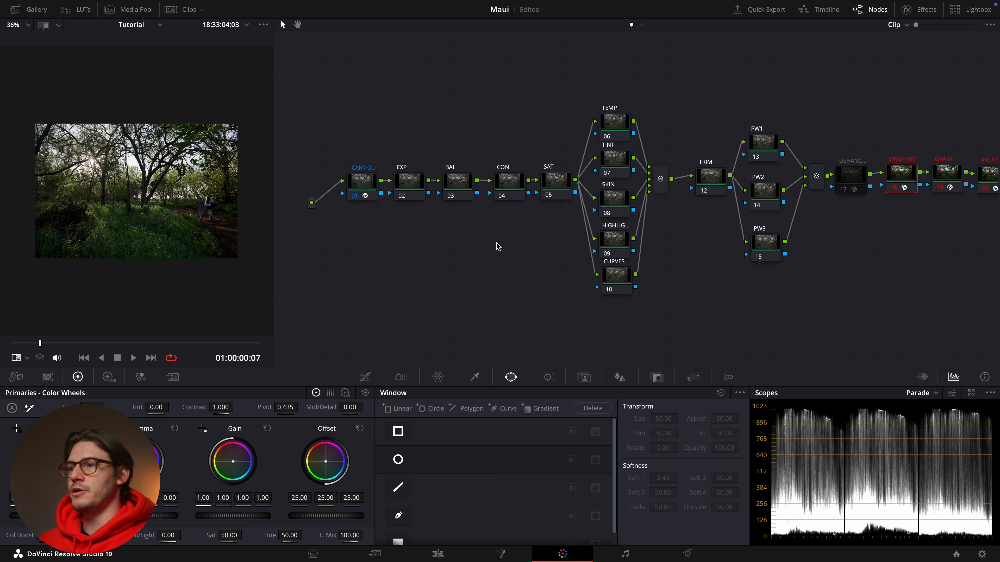
Step: Enable the Dehancer node before DWG>709 and open its Dehancer Pro settings
scroll(576, 204, right, 1)
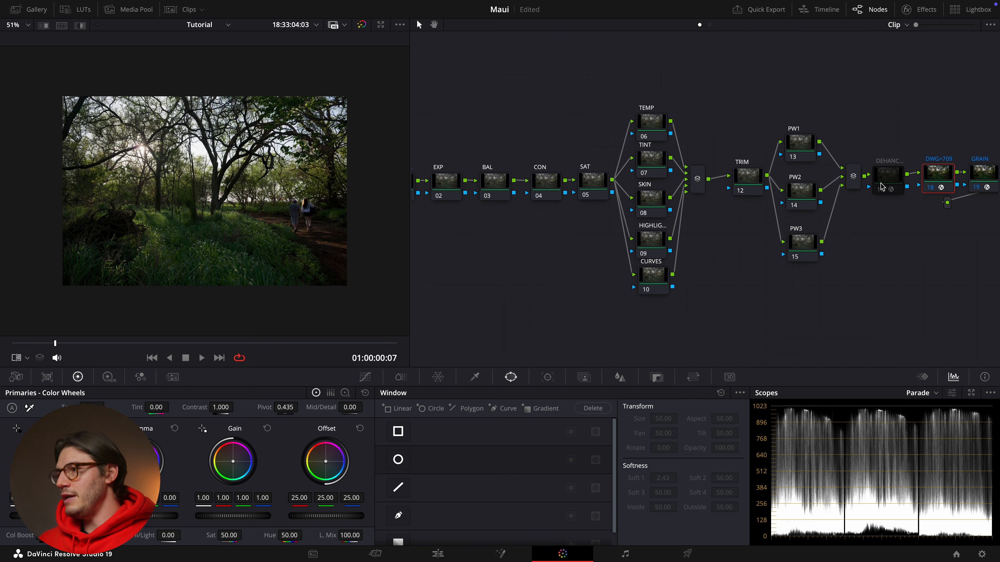
scroll(868, 183, right, 3)
click(867, 182)
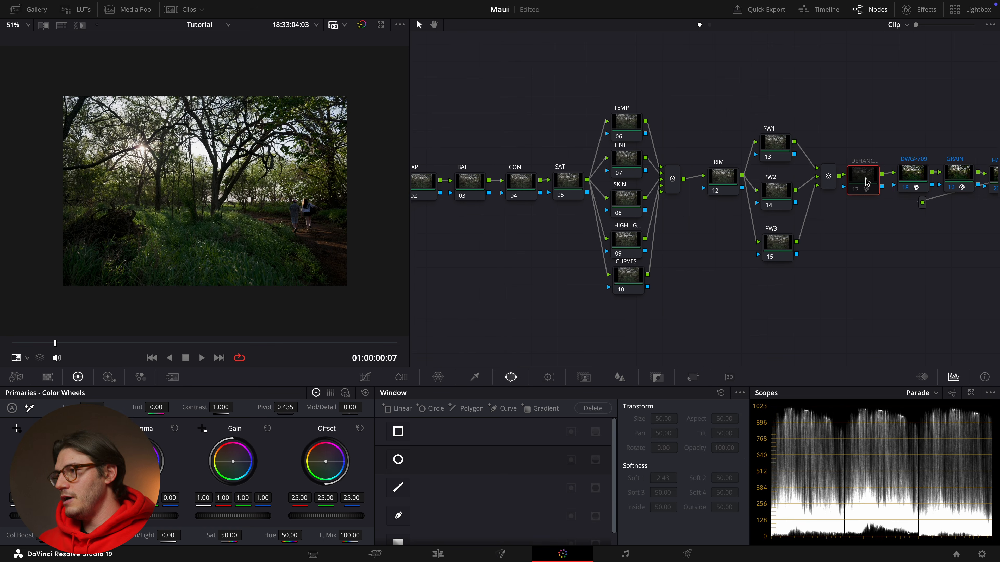
key(ctrl+d)
scroll(866, 184, right, 3)
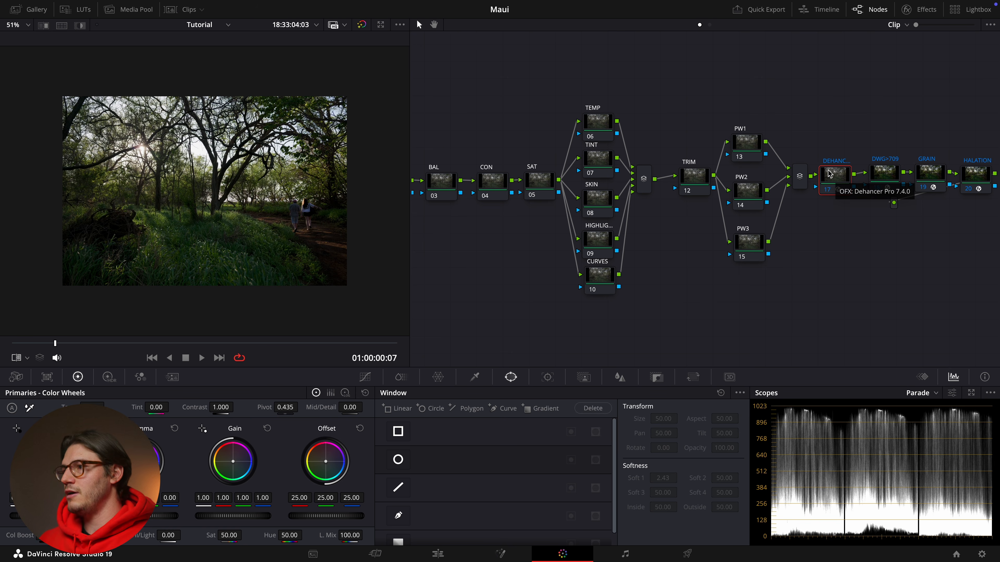
click(918, 10)
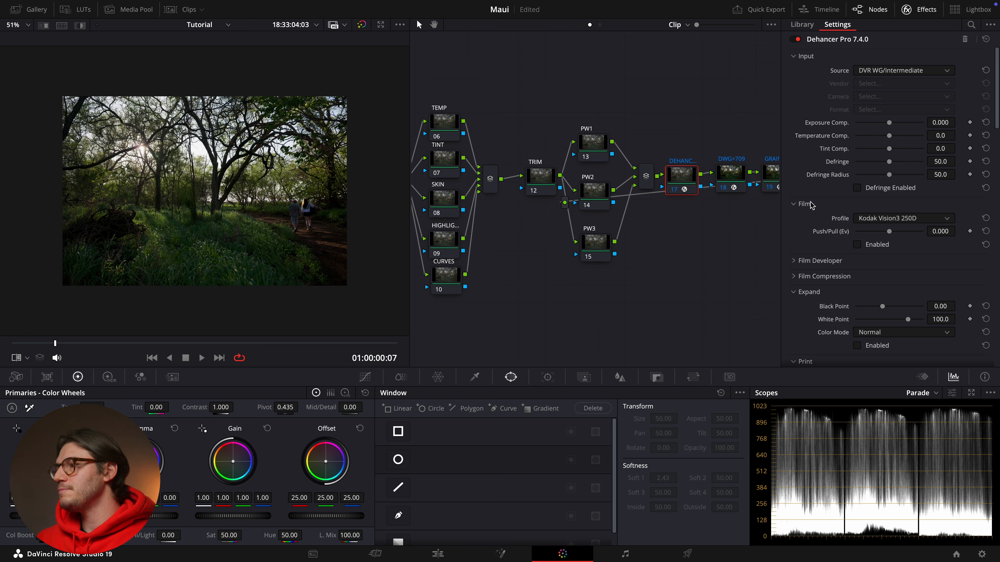
scroll(824, 178, down, 1)
scroll(824, 174, up, 1)
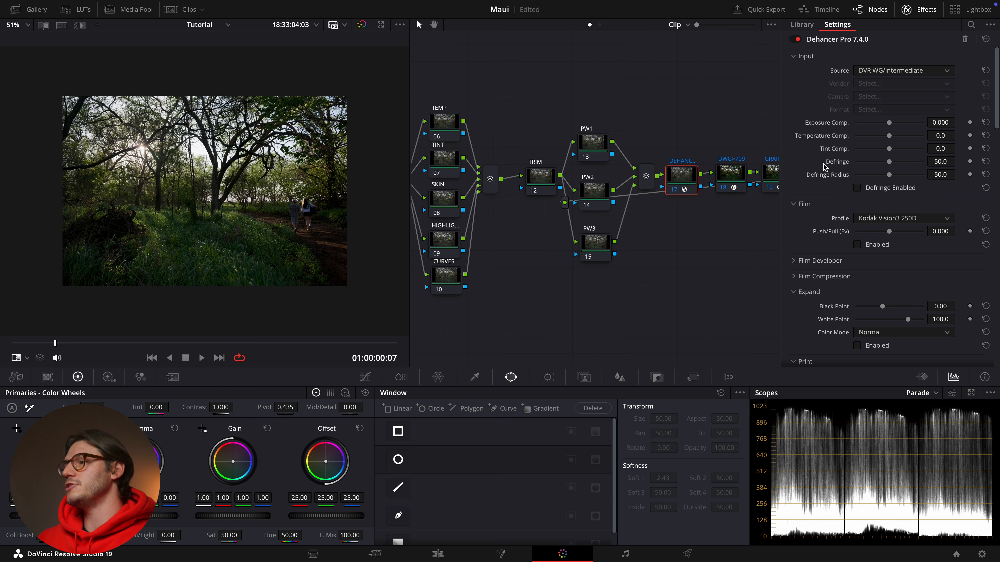
Step: Set the Dehancer Print profile to Cineon Film Log and enable the Print section
scroll(823, 199, down, 3)
scroll(819, 201, down, 1)
click(882, 195)
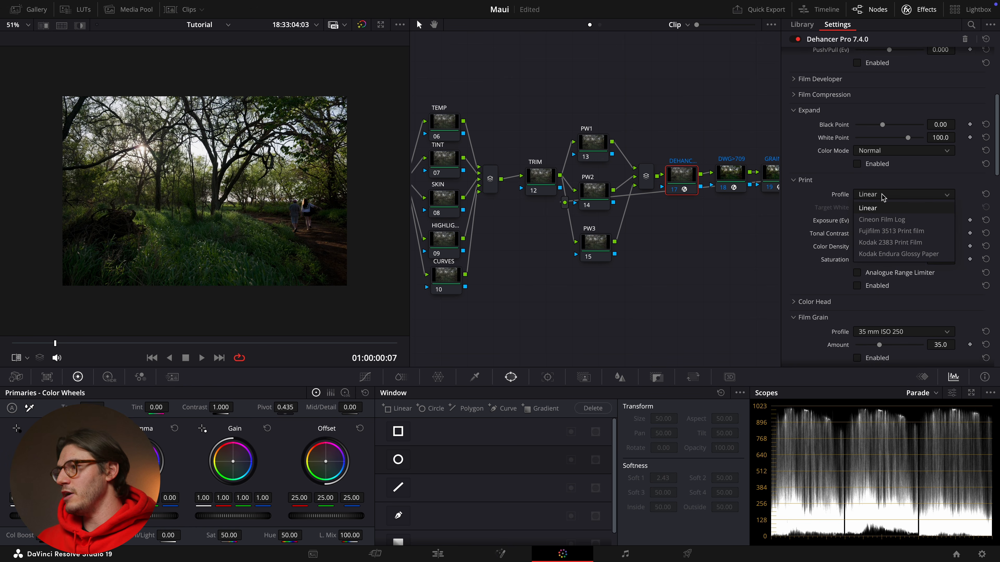
click(881, 219)
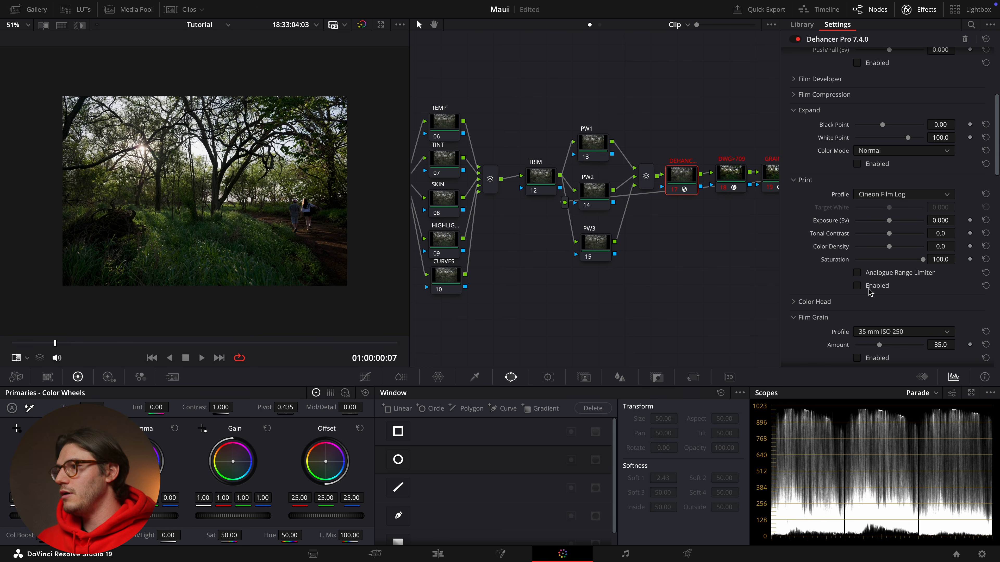
click(858, 286)
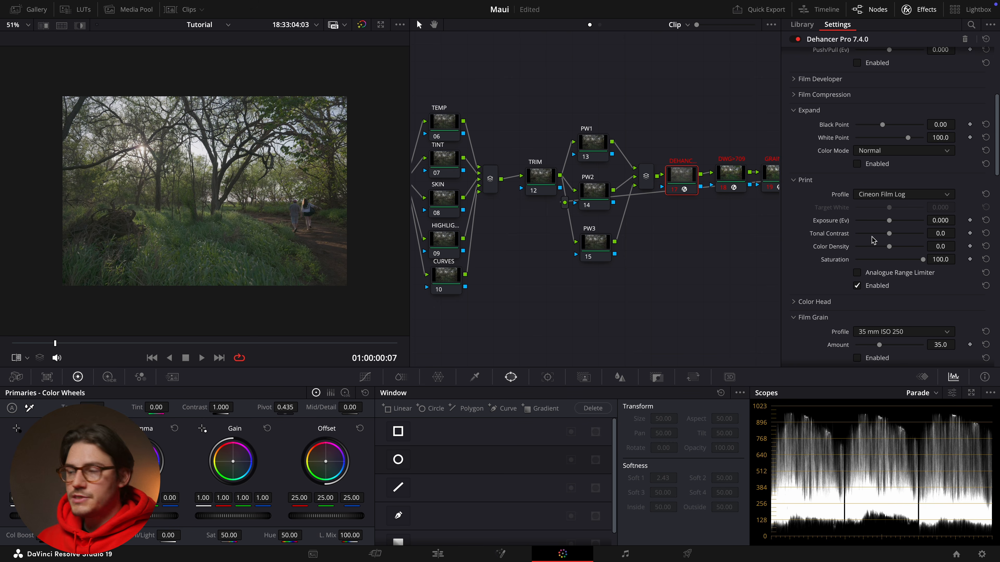
Step: Try the Fujifilm 3513, Kodak 2383 and Kodak Endura Glossy Paper print profiles, settling on Kodak 2383 Print Film
click(882, 194)
click(880, 231)
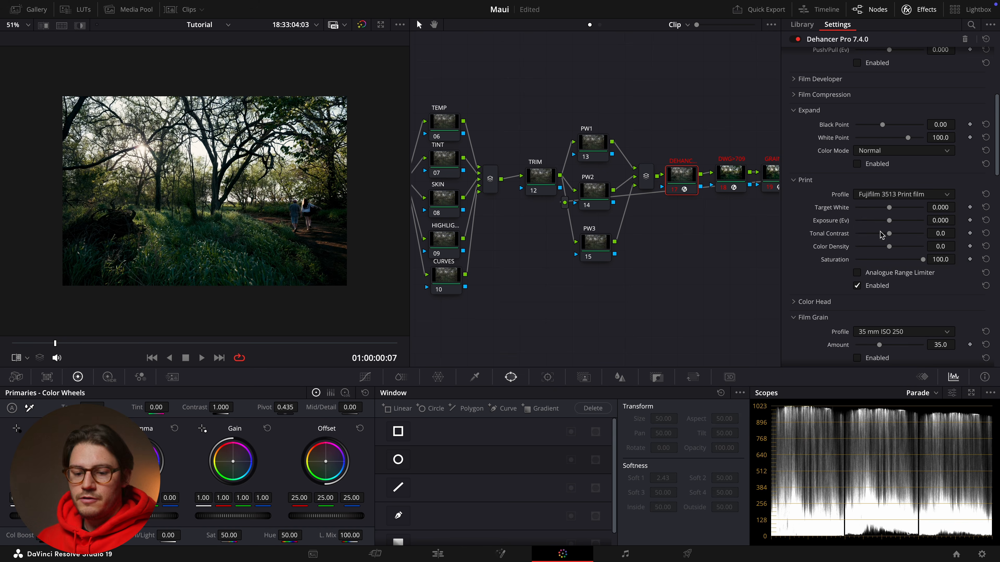
click(890, 194)
click(886, 243)
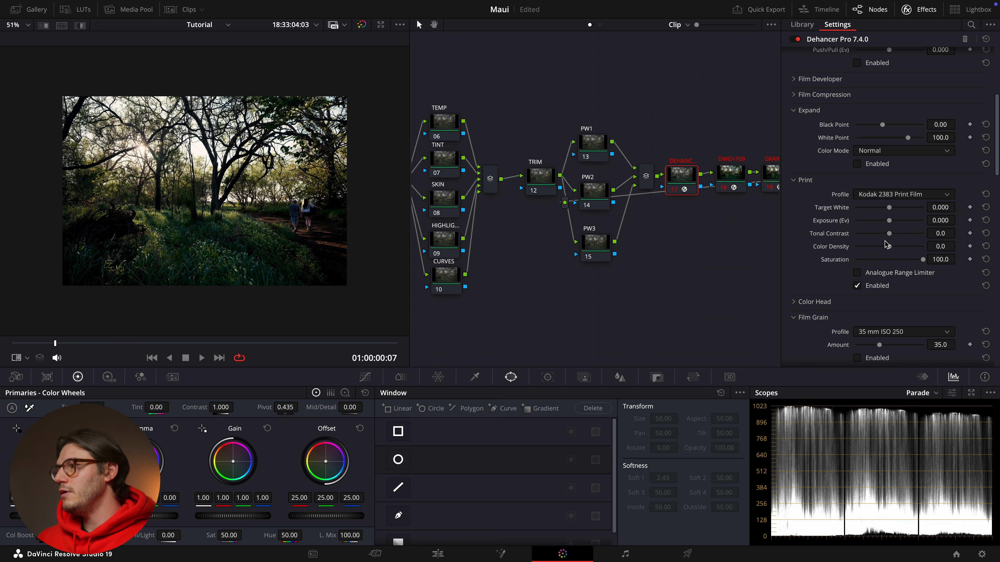
click(892, 196)
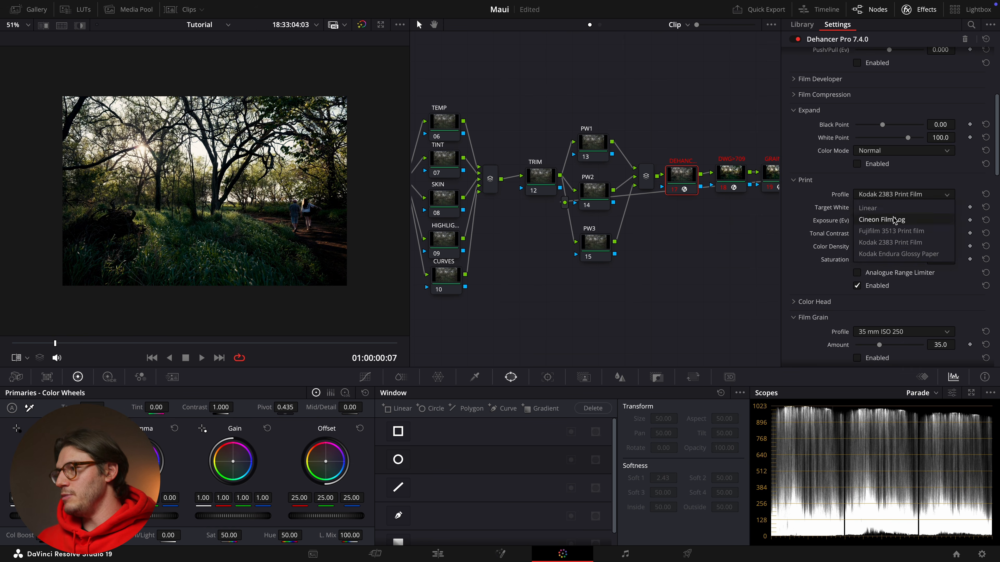
click(892, 257)
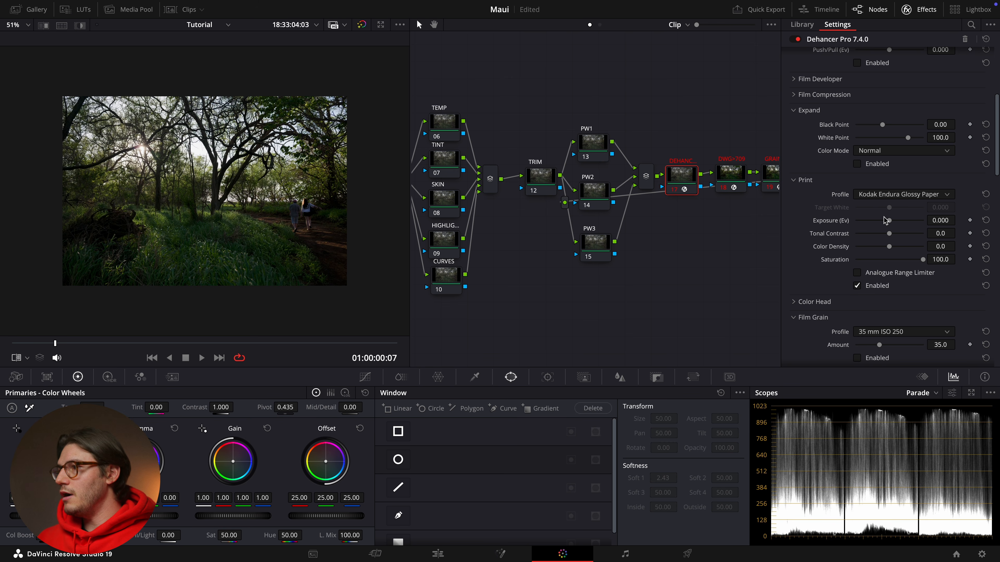
click(902, 197)
click(886, 241)
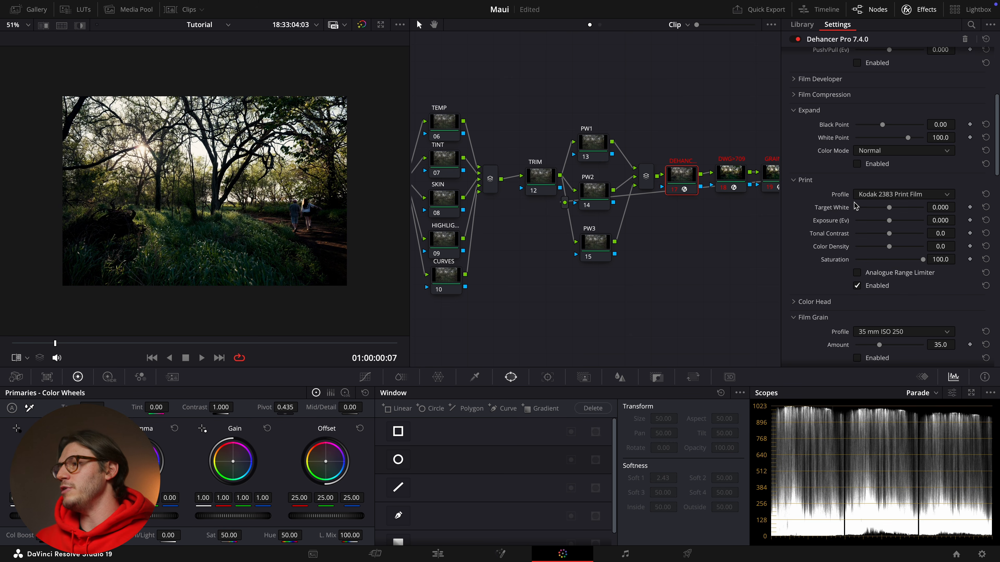
Step: Choose Kodak Vision3 250D as the Dehancer Film profile and enable the Film section
scroll(846, 167, up, 6)
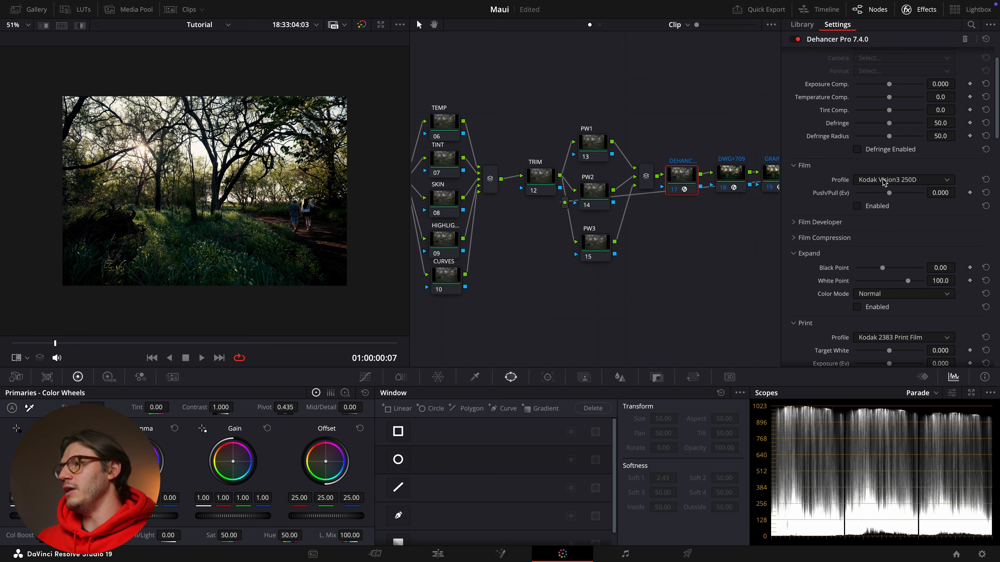
click(883, 182)
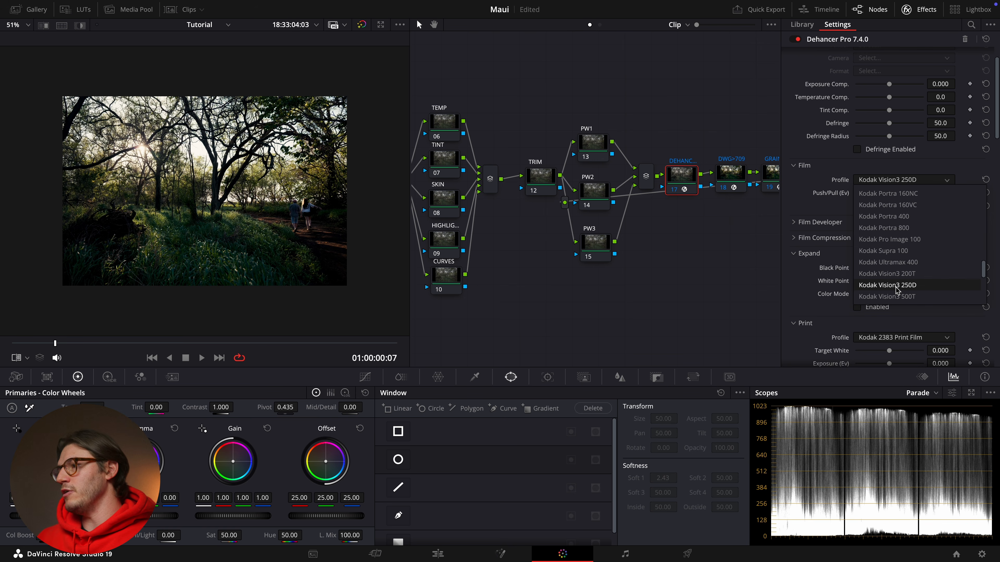
click(897, 289)
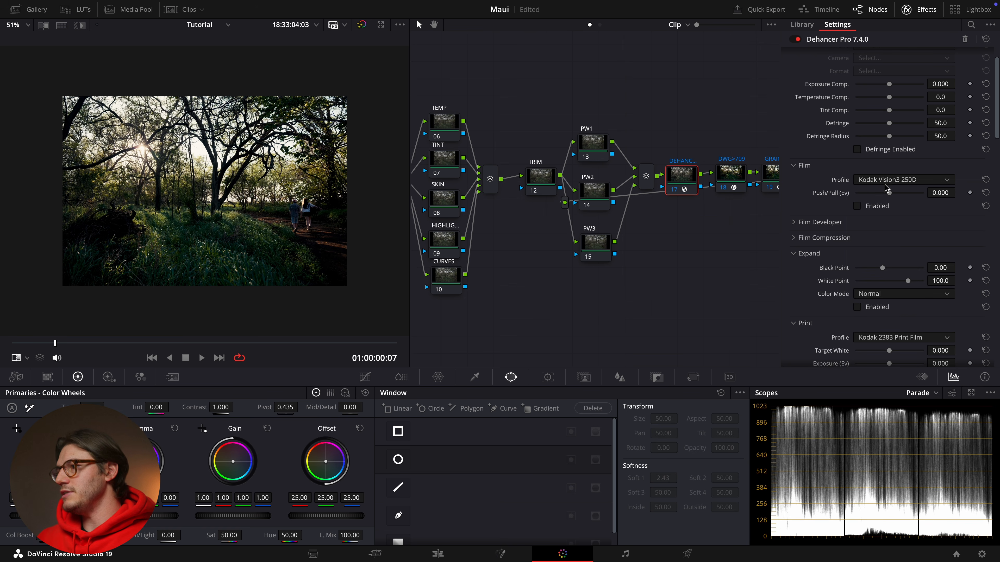
click(856, 207)
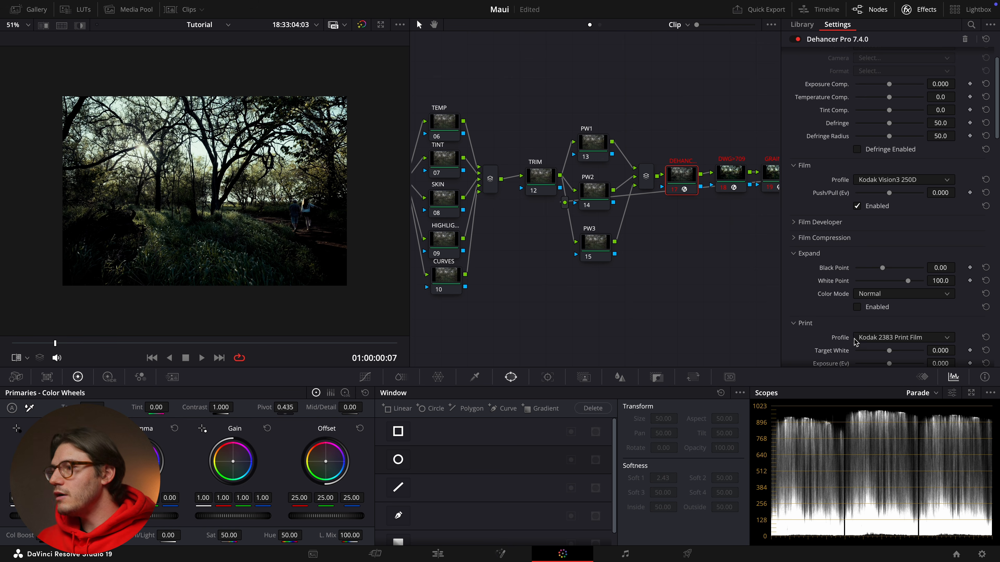
Step: Switch off the Dehancer Print section and set the Film profile to Kodak Vision3 500T
scroll(864, 317, down, 3)
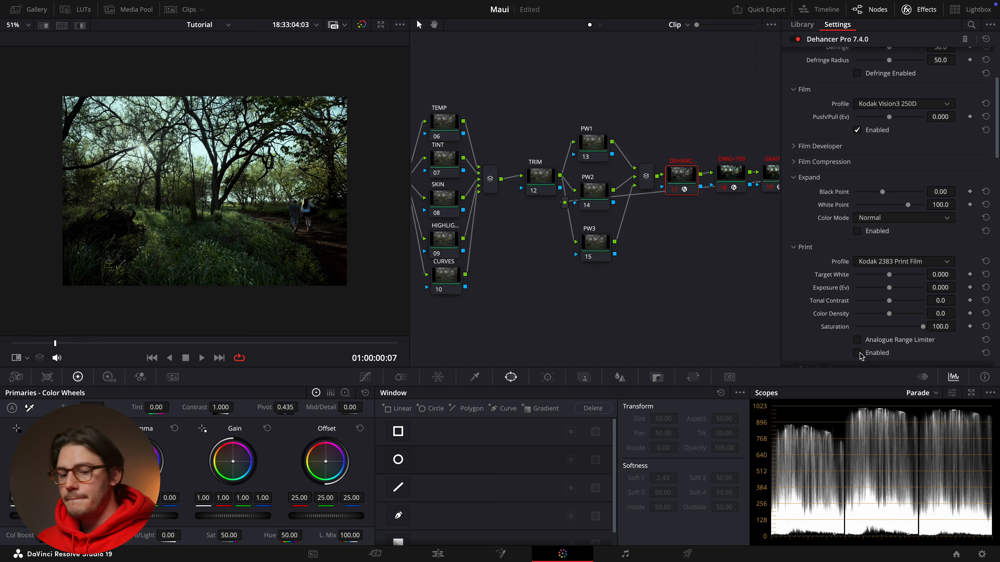
scroll(865, 241, up, 1)
click(884, 130)
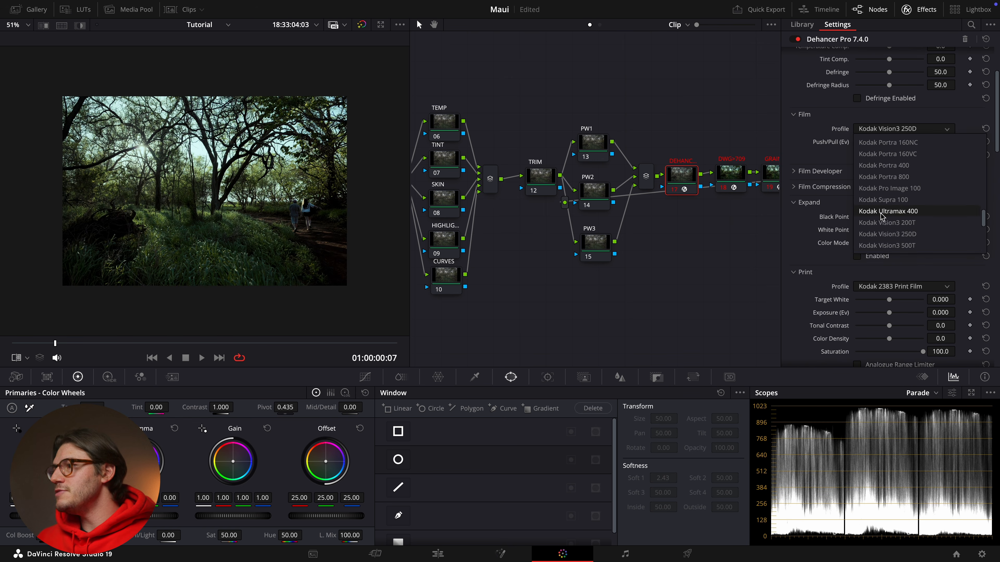
click(888, 246)
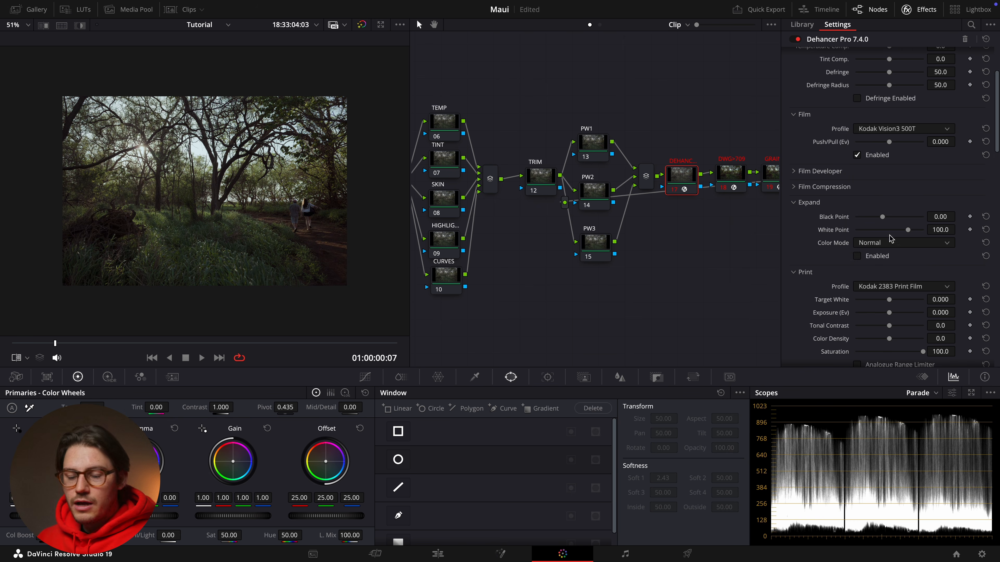
Step: Browse the other Dehancer Film profiles, keep Kodak Vision3 500T and disable the Film section
click(892, 126)
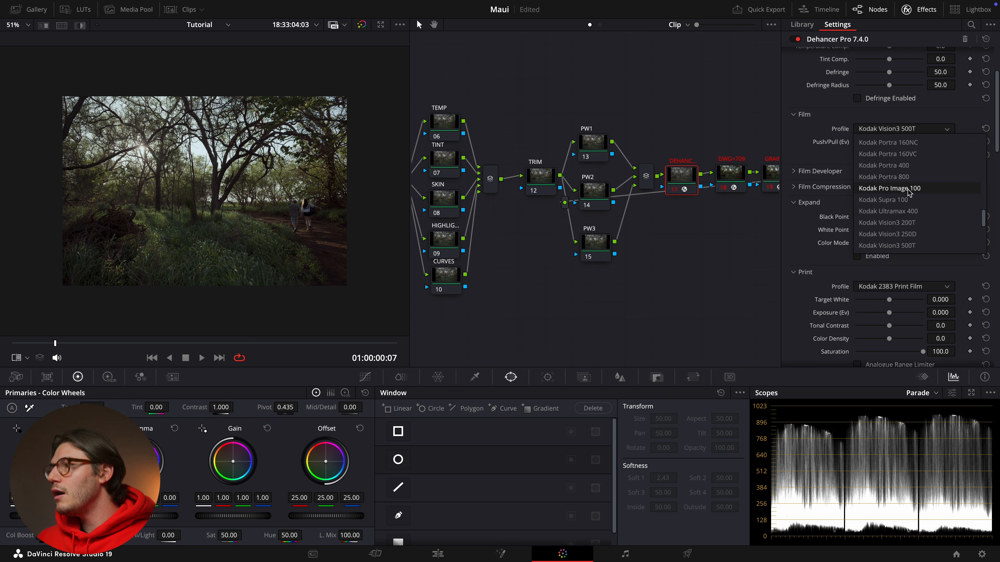
scroll(907, 192, up, 8)
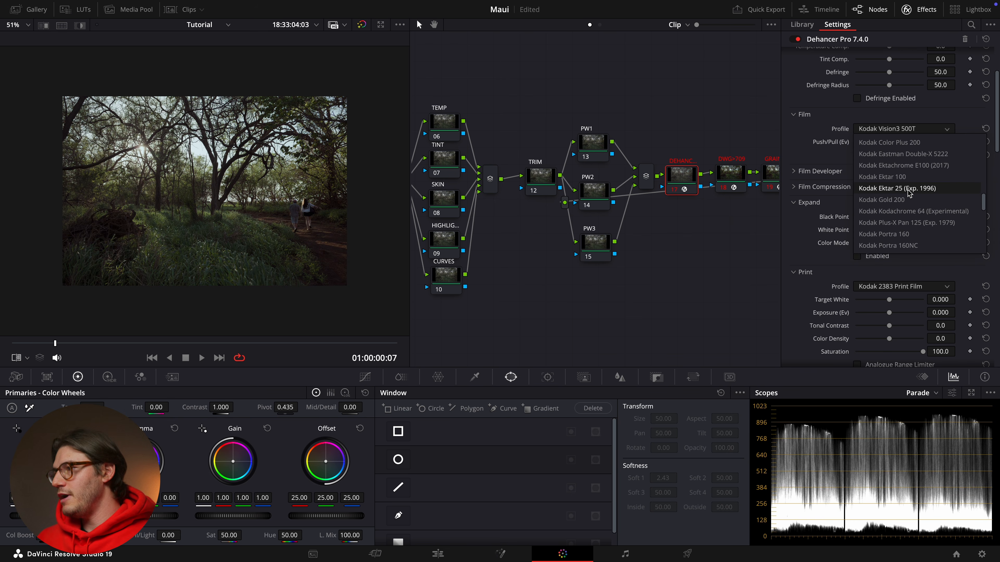
scroll(907, 192, up, 3)
scroll(908, 192, down, 13)
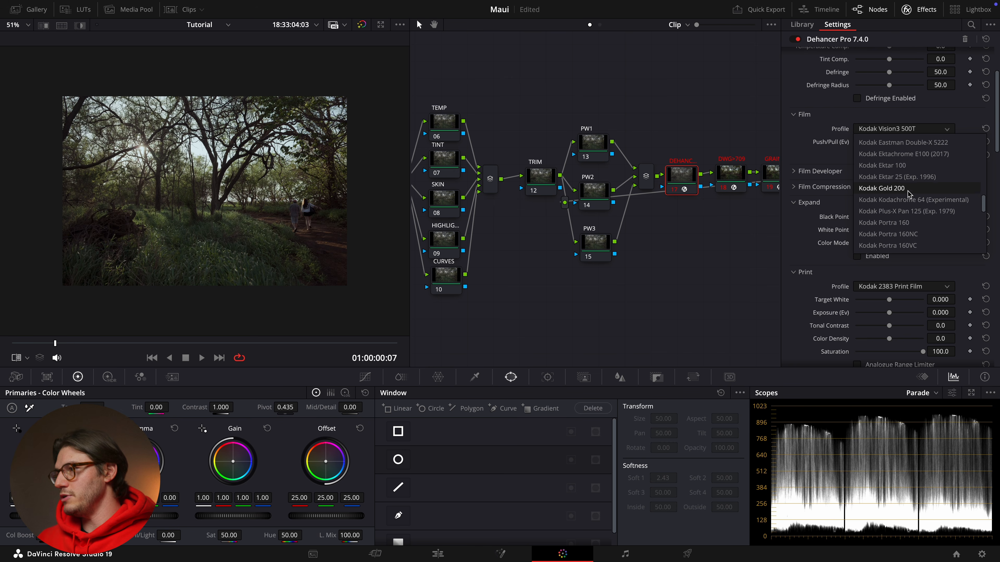
scroll(899, 140, up, 7)
click(898, 130)
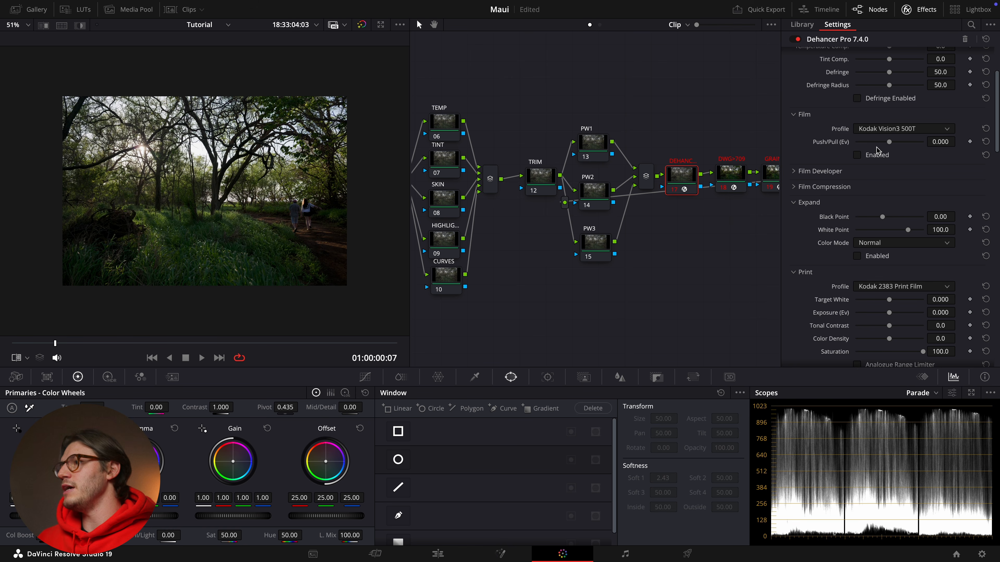
Step: Re-enable the Kodak 2383 Print Film section and lower Dehancer's output Total Impact to 60
scroll(838, 243, down, 4)
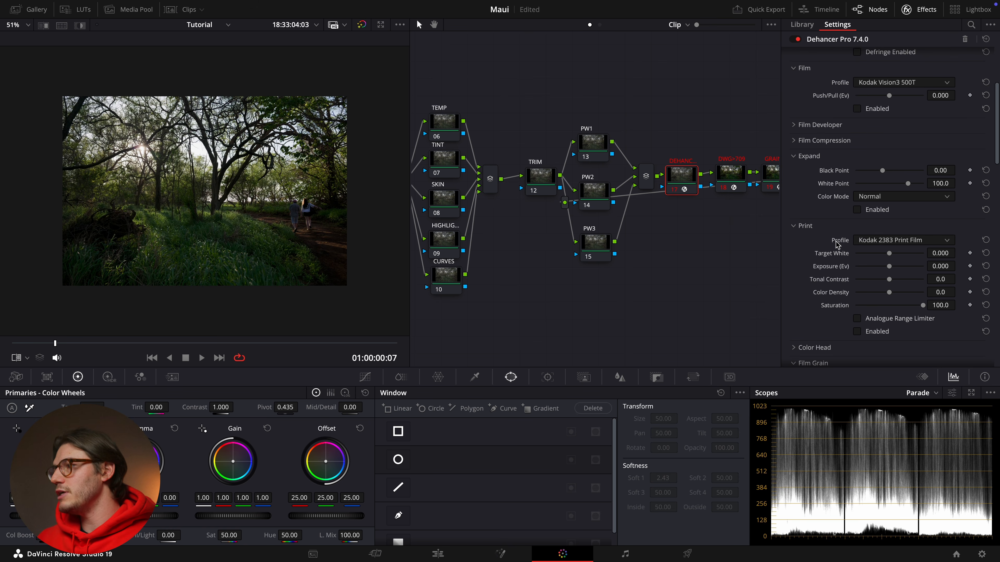
click(856, 292)
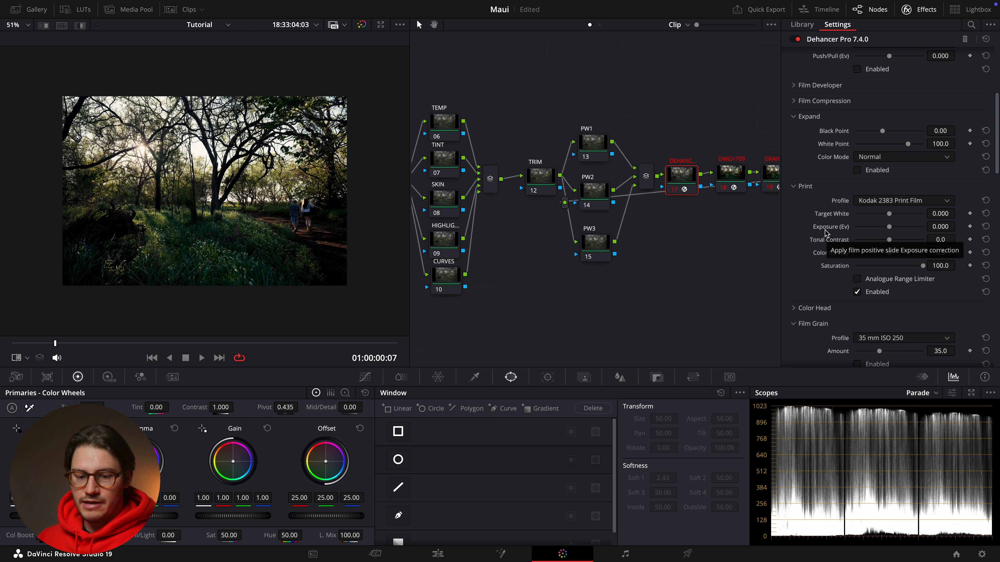
scroll(823, 238, down, 10)
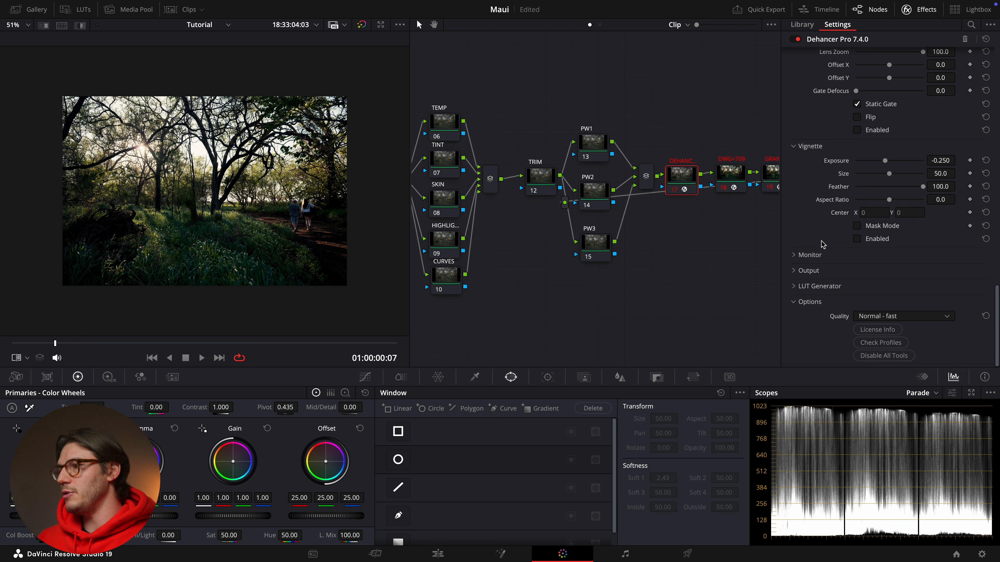
click(813, 270)
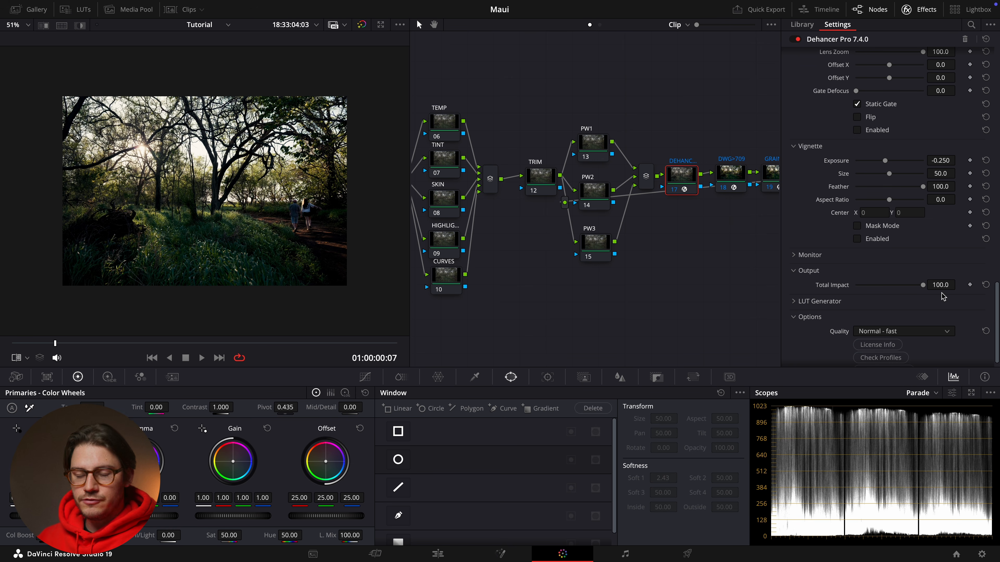
drag(946, 287, 938, 287)
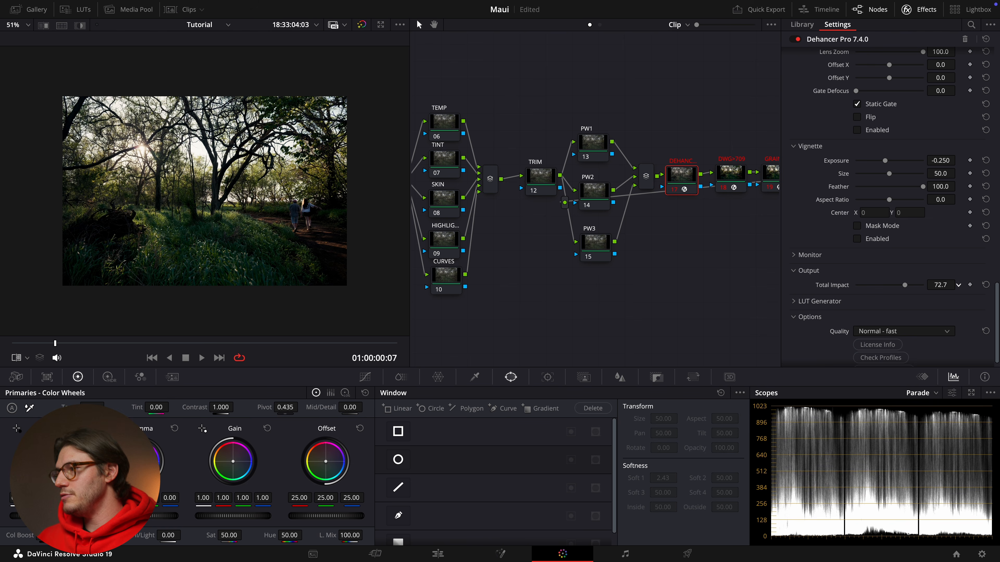
drag(958, 284, 958, 284)
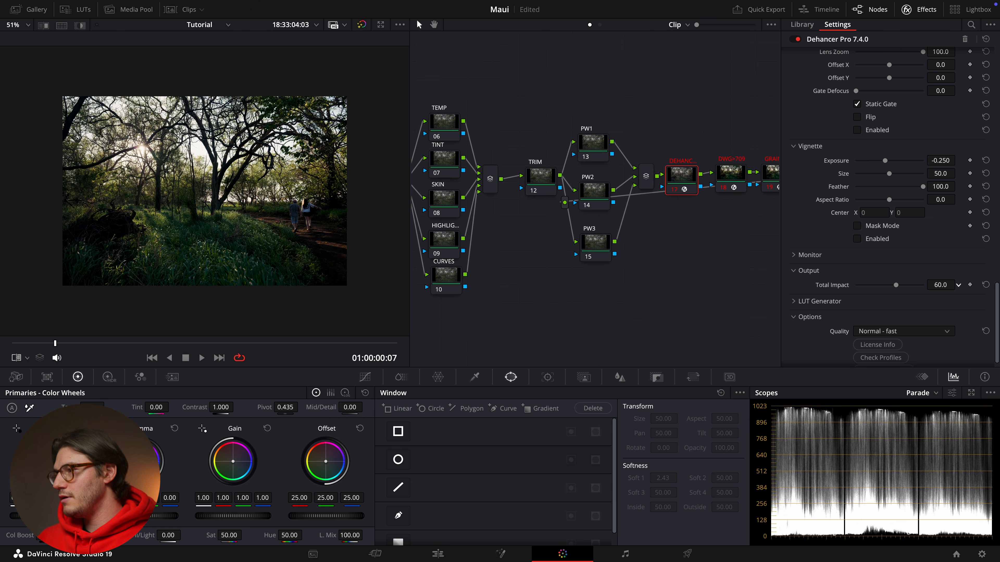
Step: Toggle the Dehancer Print section off and on to compare the image, leaving it enabled
scroll(908, 254, up, 5)
scroll(908, 255, up, 3)
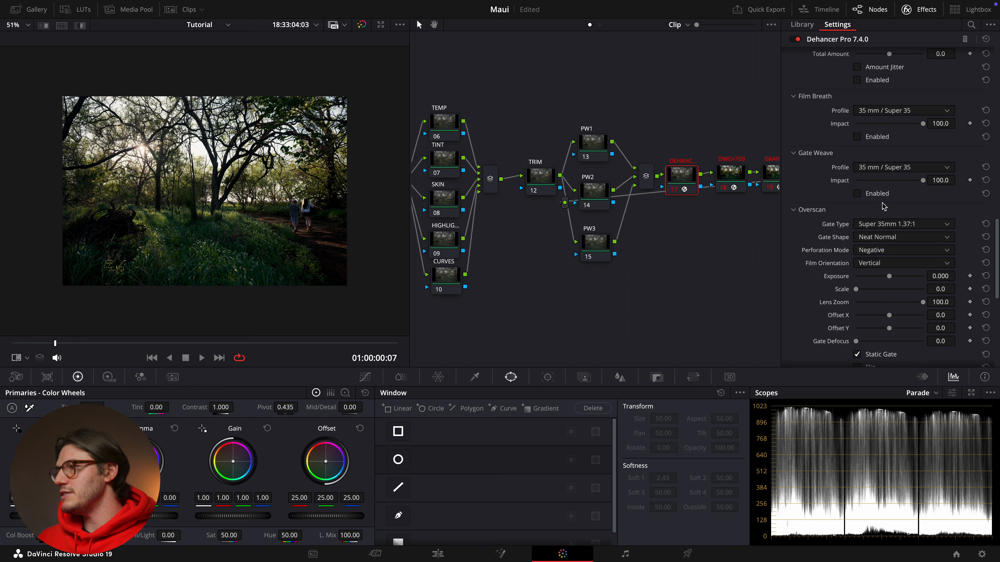
scroll(888, 209, up, 10)
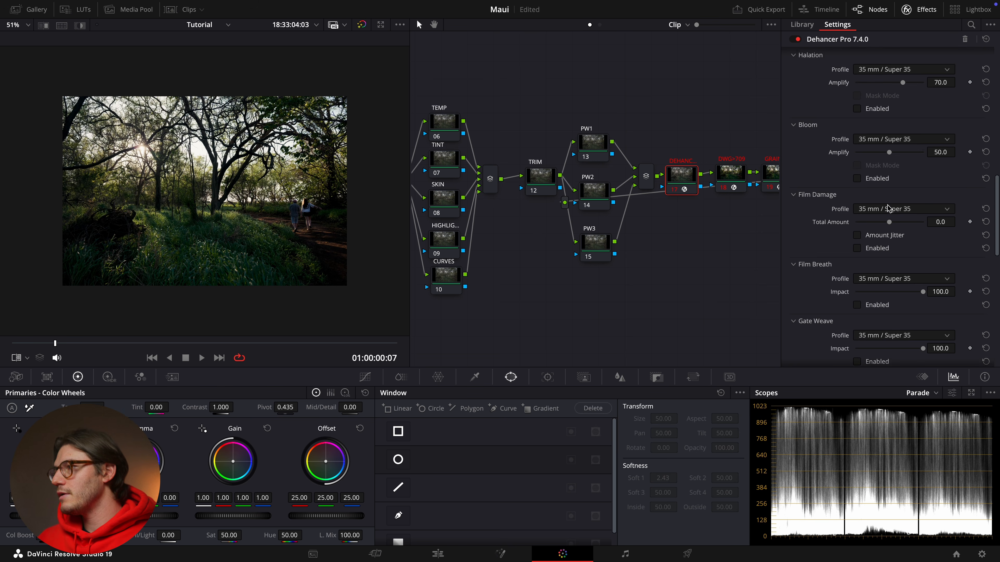
scroll(887, 209, up, 4)
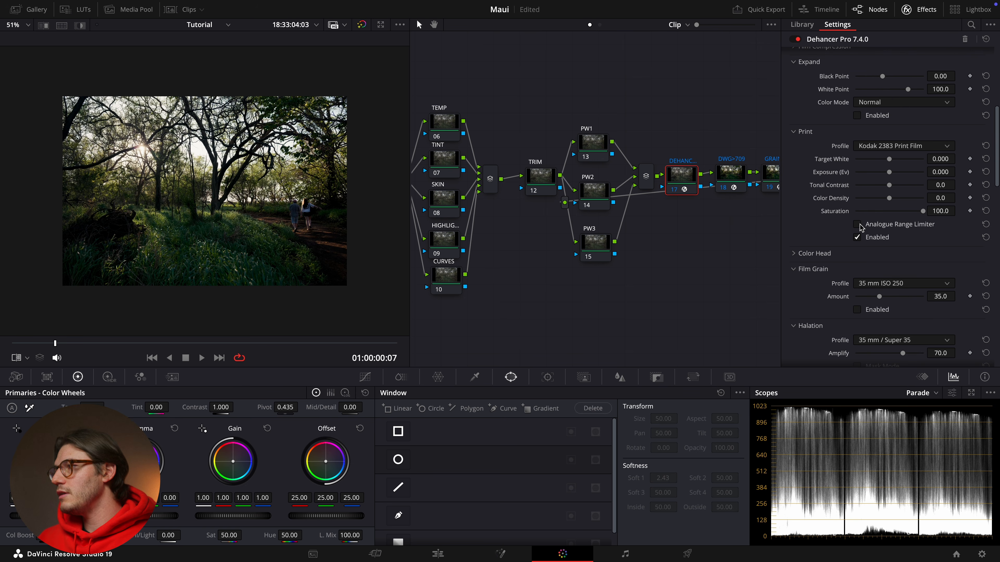
click(856, 237)
click(857, 237)
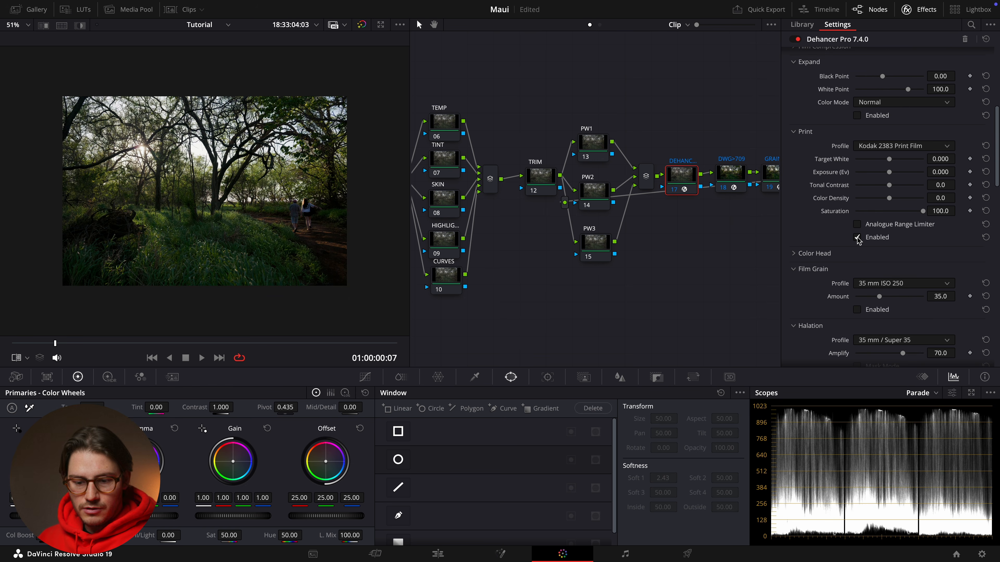
click(857, 238)
click(856, 237)
click(857, 237)
click(856, 237)
click(856, 238)
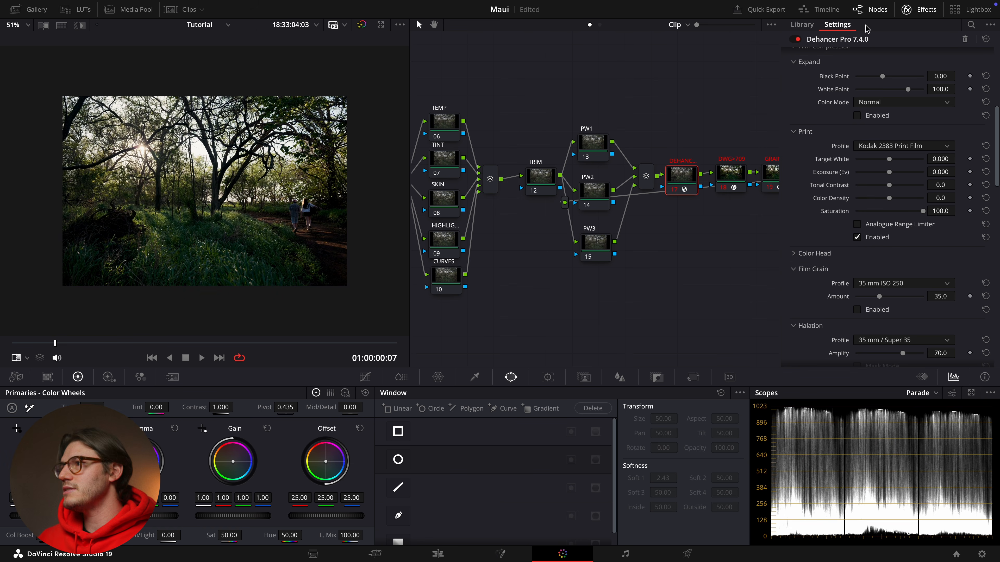
Step: Hide the effect settings and widen the viewer until the image displays at 65%
click(919, 9)
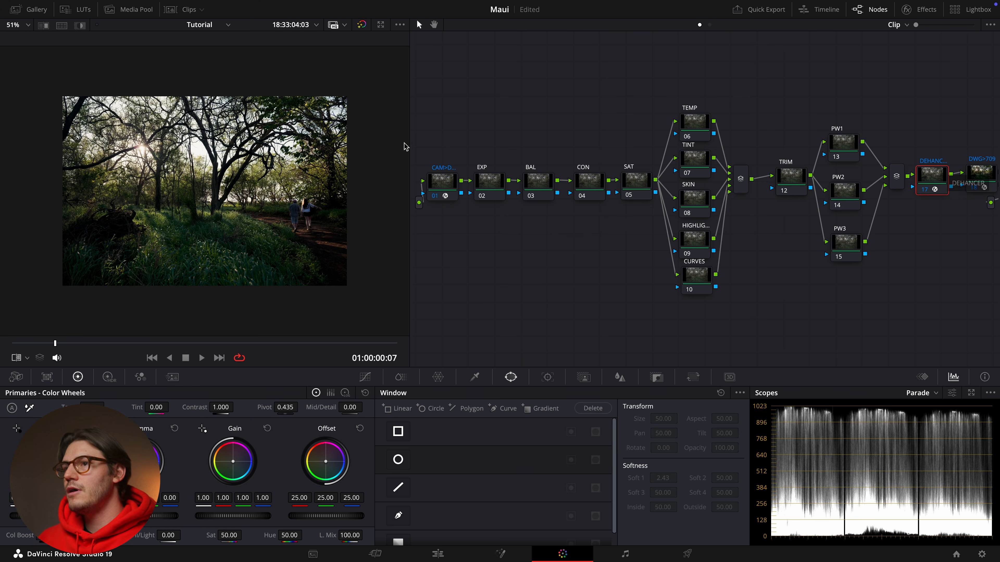
drag(410, 142, 465, 142)
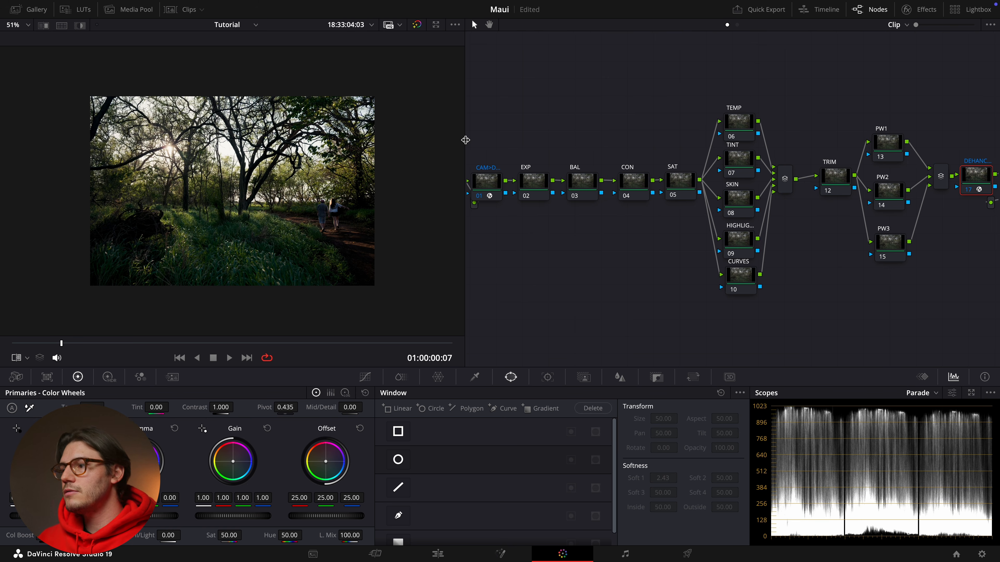
drag(469, 145, 484, 145)
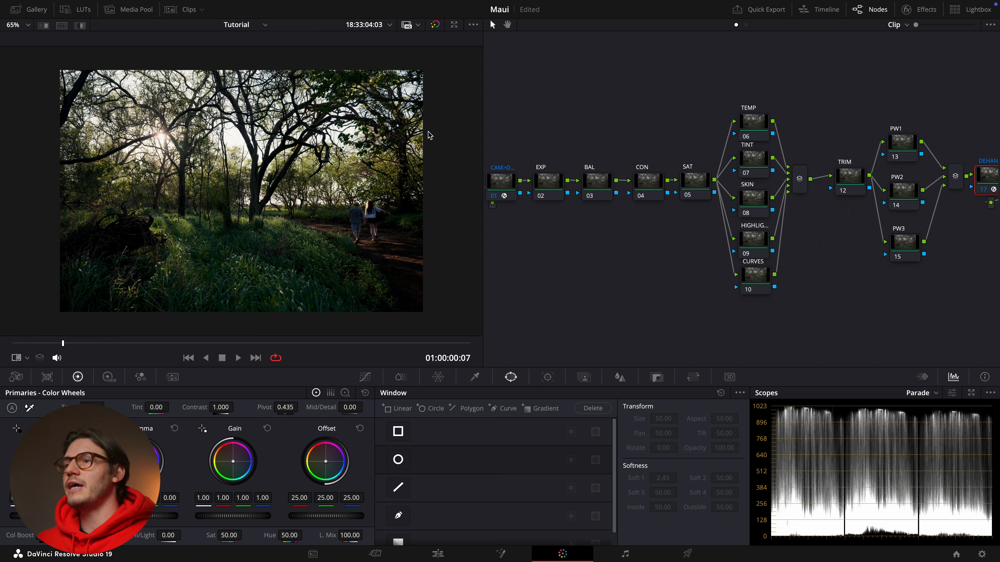
drag(479, 131, 403, 127)
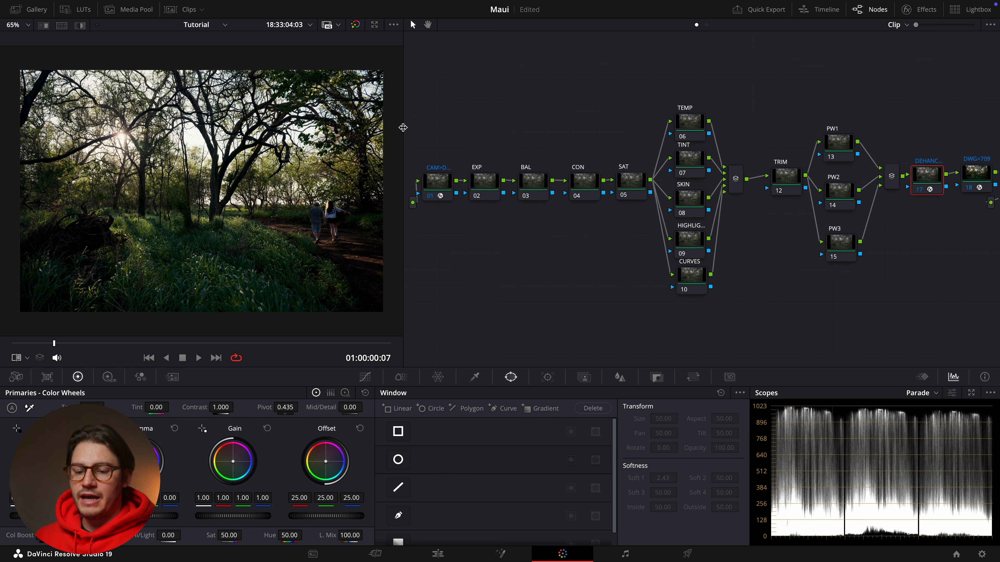
drag(403, 127, 427, 127)
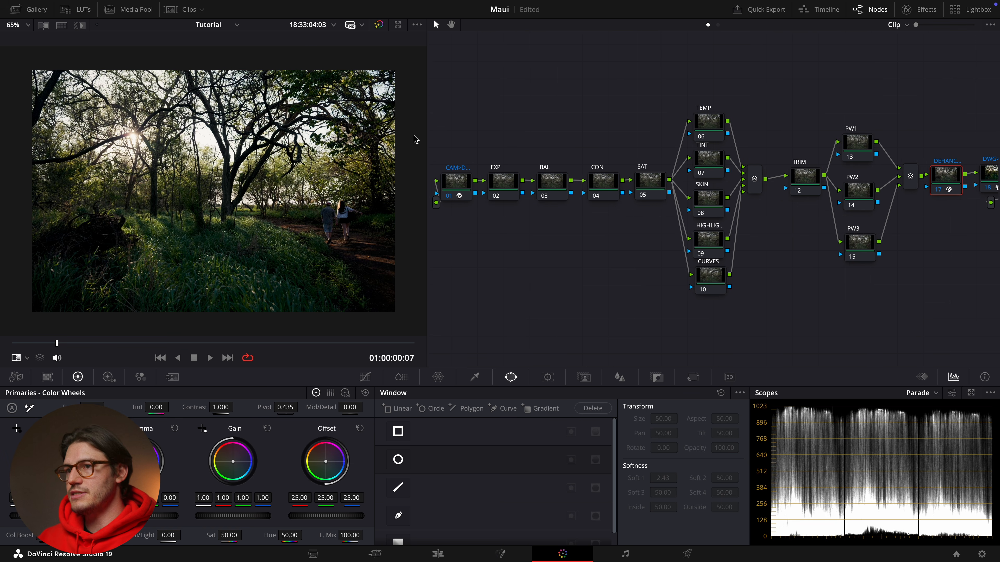
Step: Select the EXP node and compare the Waveform scope with the Parade, leaving Parade displayed
click(502, 188)
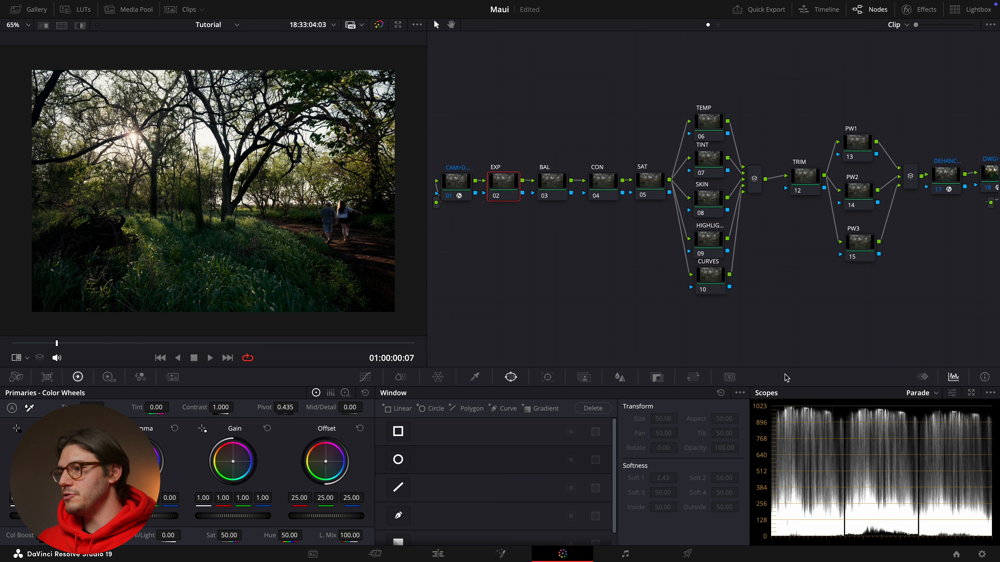
click(924, 398)
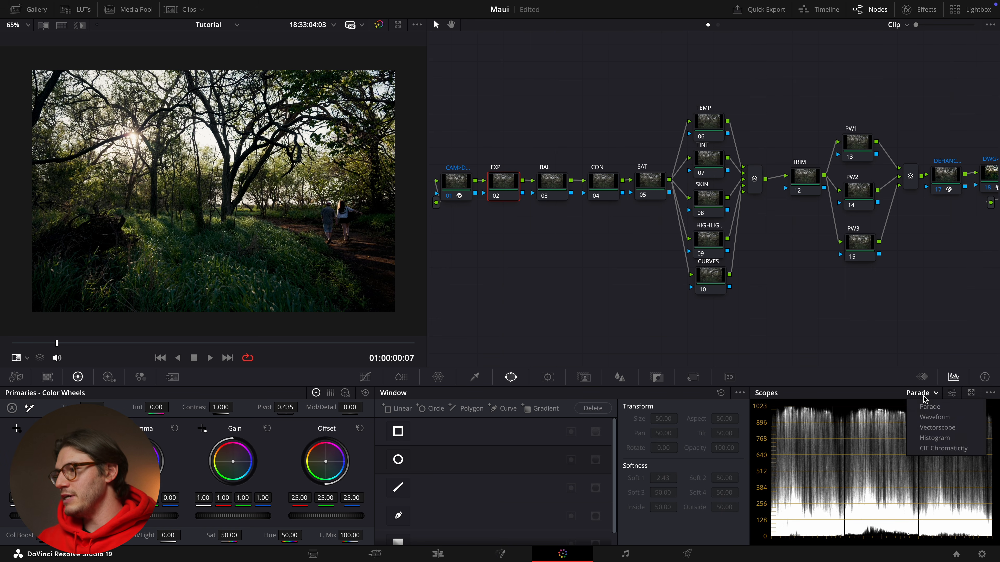
click(926, 410)
click(916, 394)
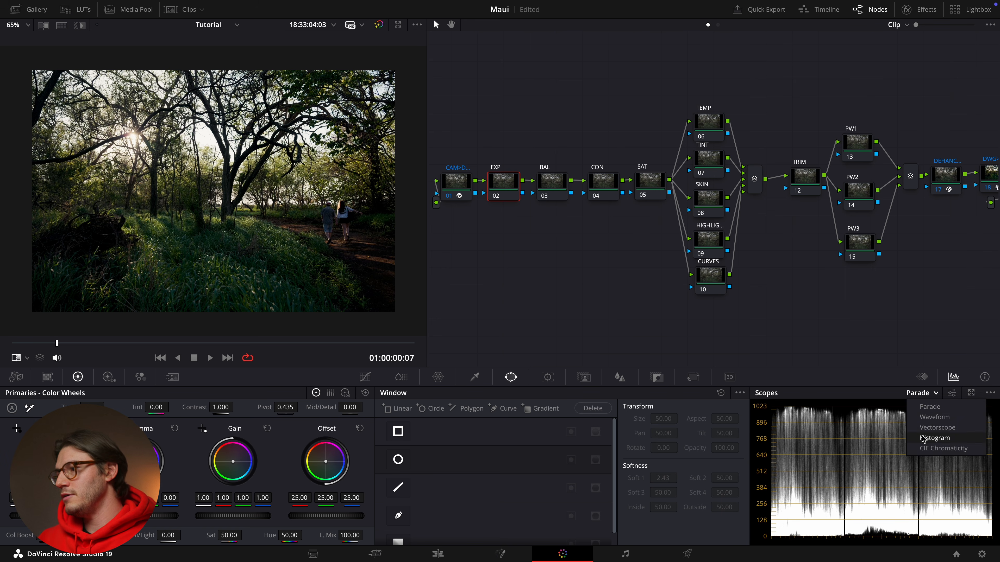
click(924, 425)
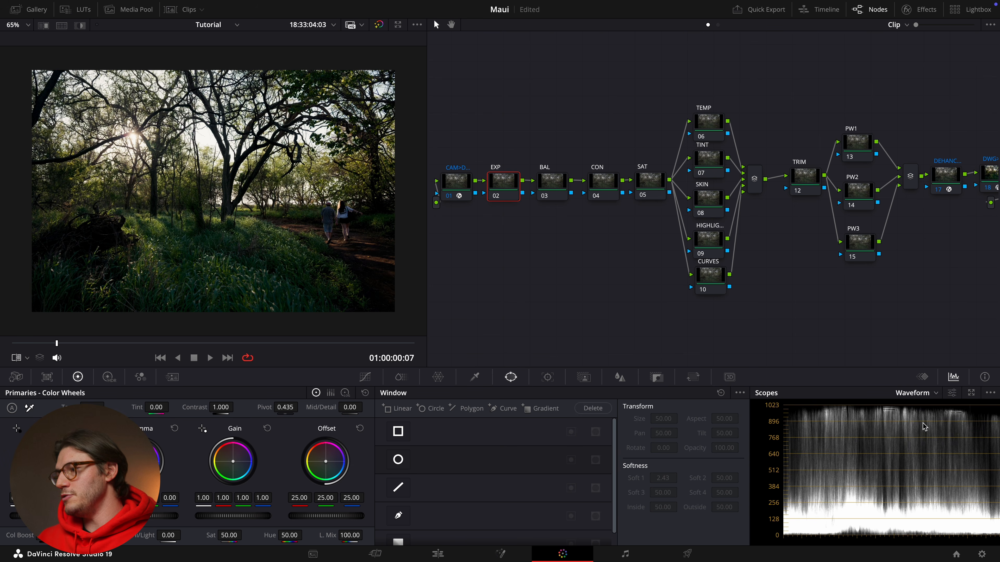
click(927, 398)
click(925, 411)
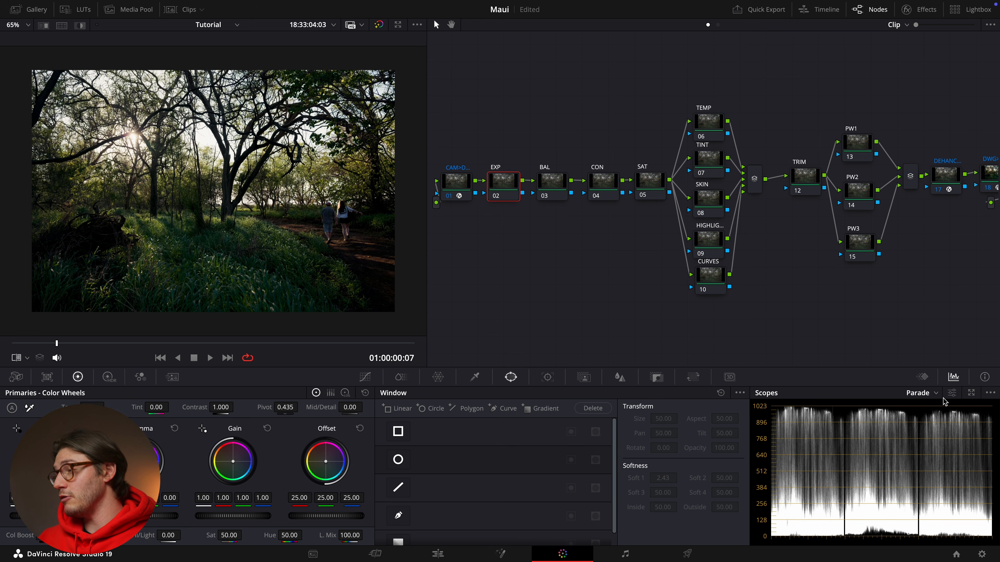
click(934, 395)
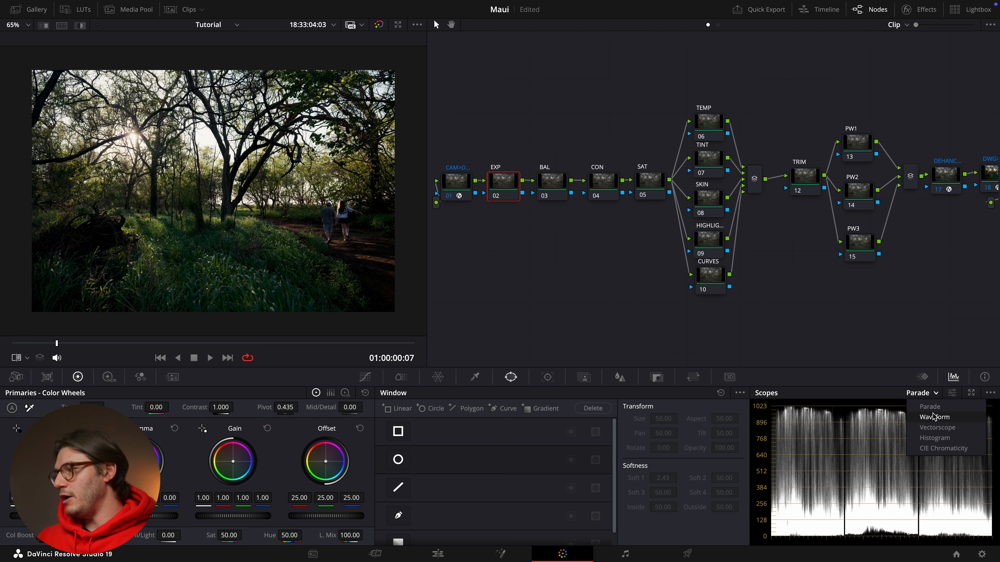
click(937, 403)
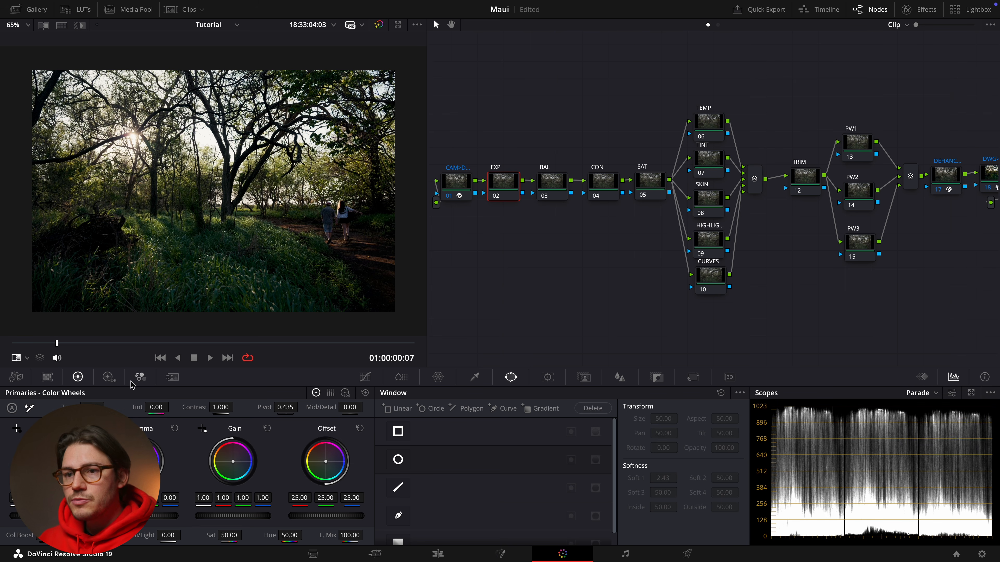
Step: Raise the Global exposure of the EXP node to 0.31 with the High Dynamic Range color wheels
click(106, 382)
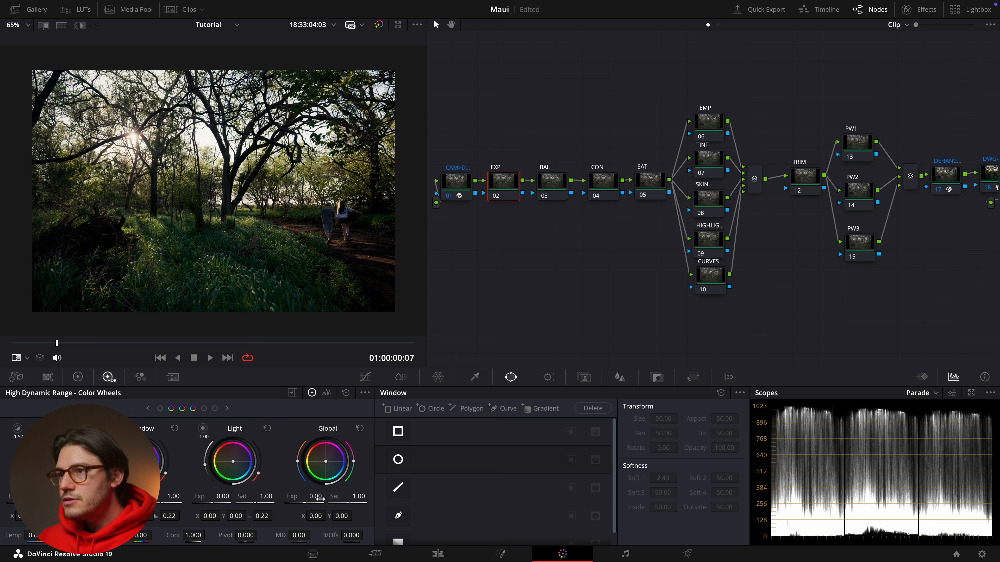
mouse_move(317, 497)
mouse_down()
mouse_move(297, 497)
mouse_move(326, 497)
mouse_up()
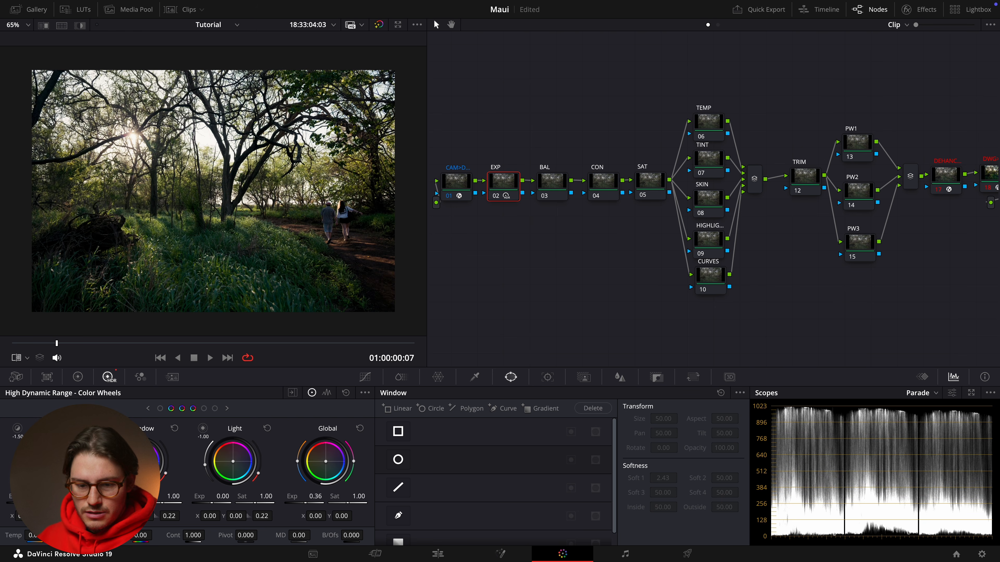
drag(327, 497, 323, 497)
Step: Toggle the EXP node off and on to compare the exposure change, and save the project
key(super+d)
key(super+d)
key(super+d)
key(super+d)
key(super+d)
key(super+d)
key(super+s)
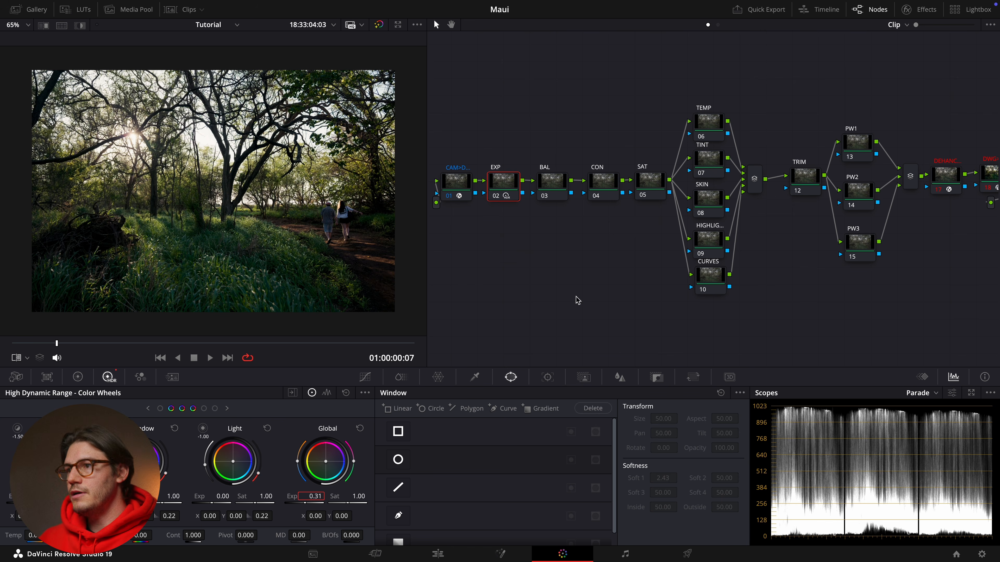
Step: Select the BAL node and display the Vectorscope in the scopes
click(556, 185)
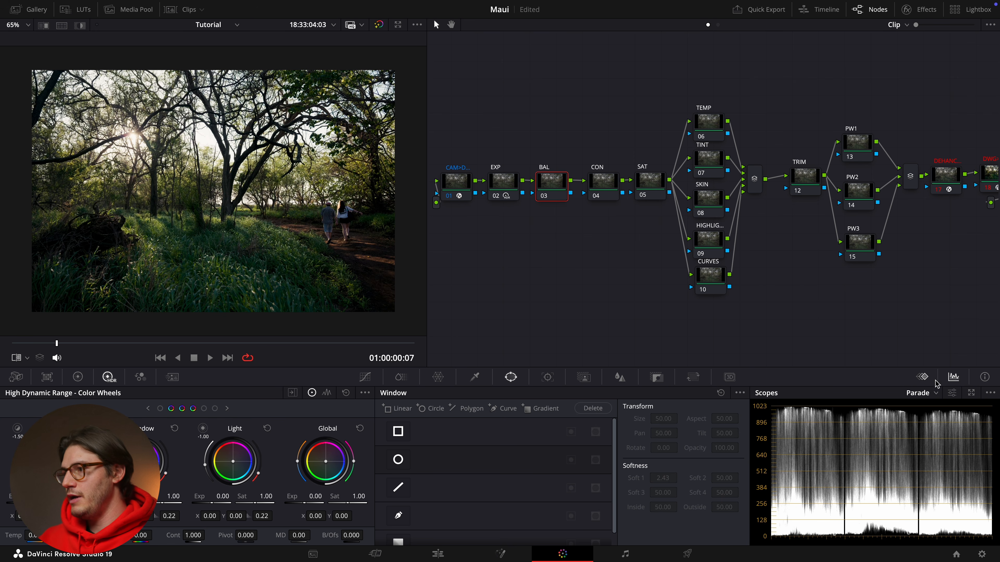
click(925, 395)
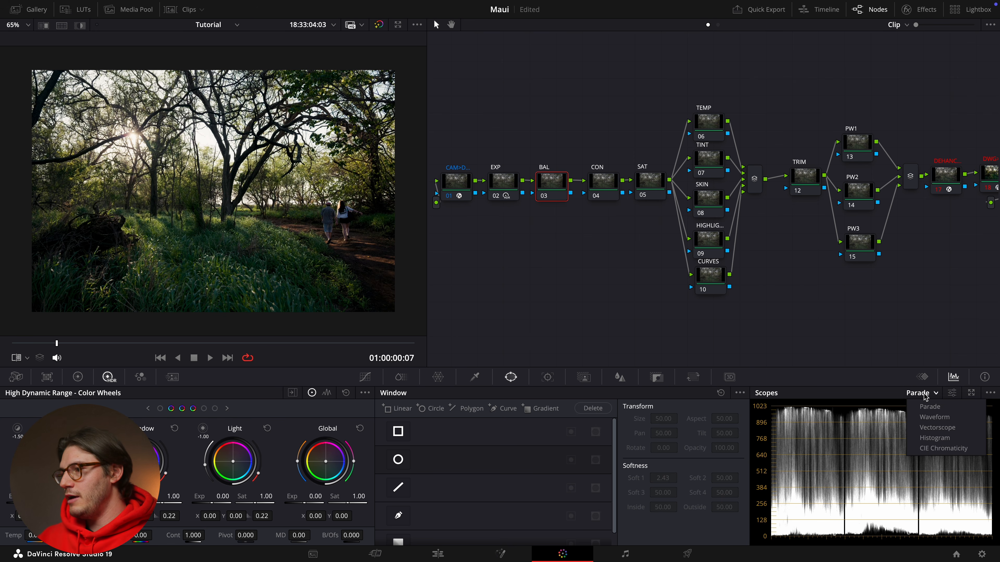
click(929, 431)
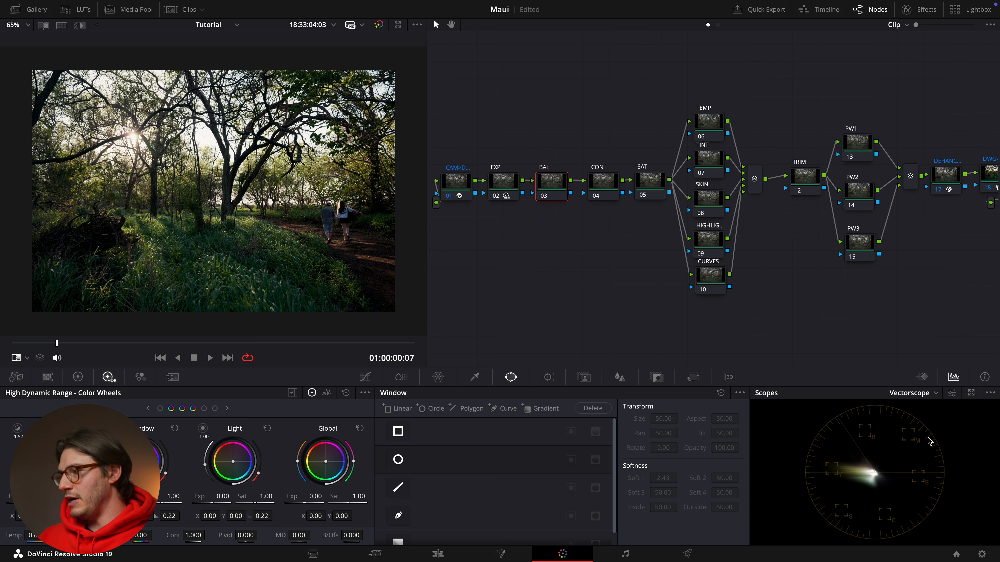
Step: Balance the BAL node with the Primaries color wheels, setting Offset to red 25.08, green 24.36 and blue 23.72
click(77, 377)
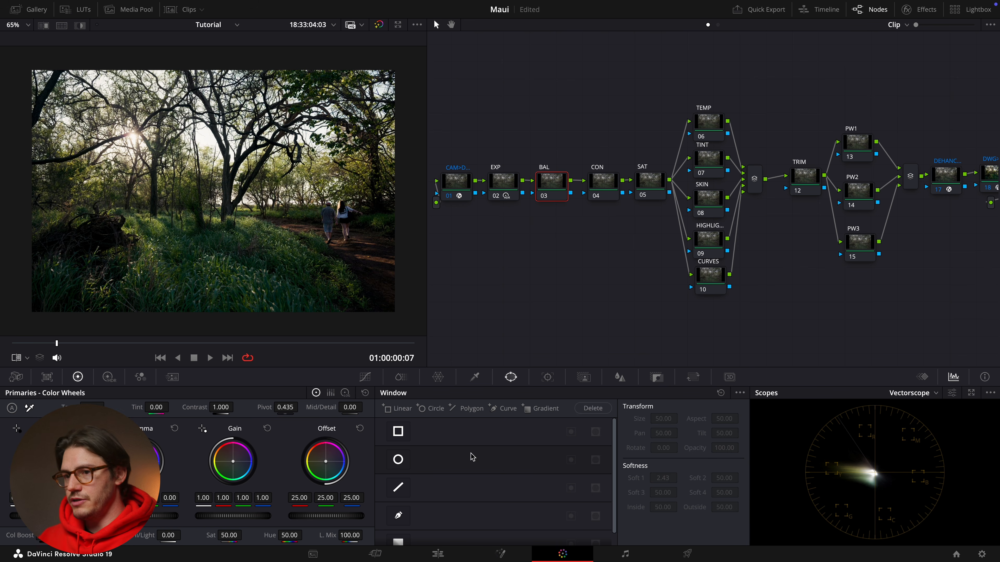
drag(303, 495, 330, 496)
mouse_move(306, 500)
mouse_down()
mouse_move(296, 500)
mouse_move(325, 501)
mouse_up()
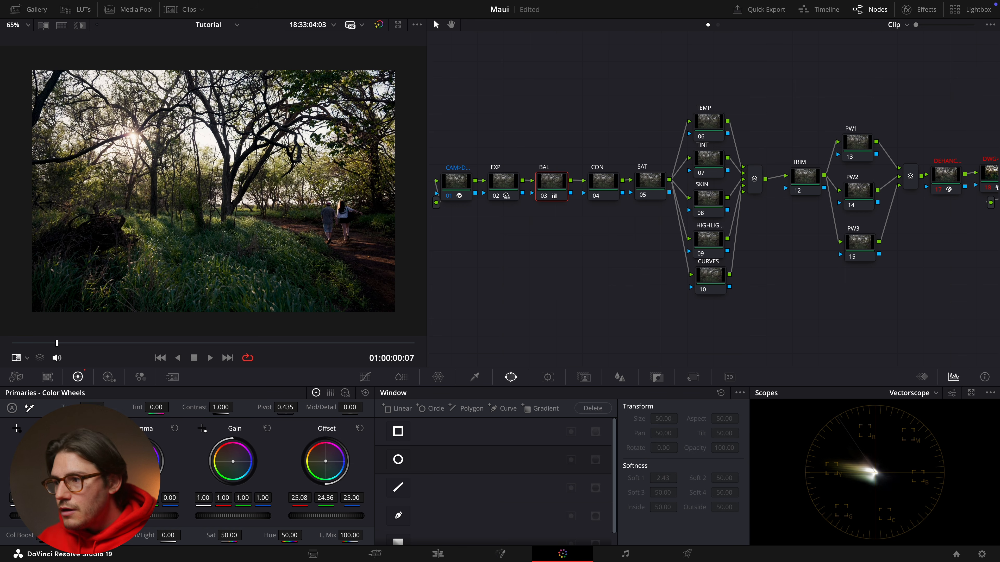
drag(351, 500, 354, 494)
Step: Toggle the BAL node off and on repeatedly to compare the color balance, and save the project
key(ctrl+d)
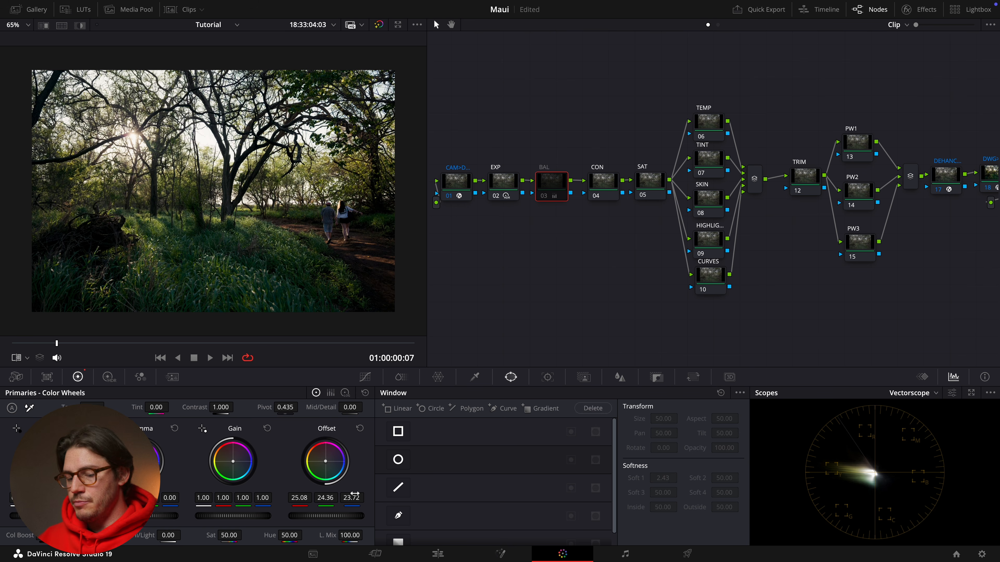
key(ctrl+d)
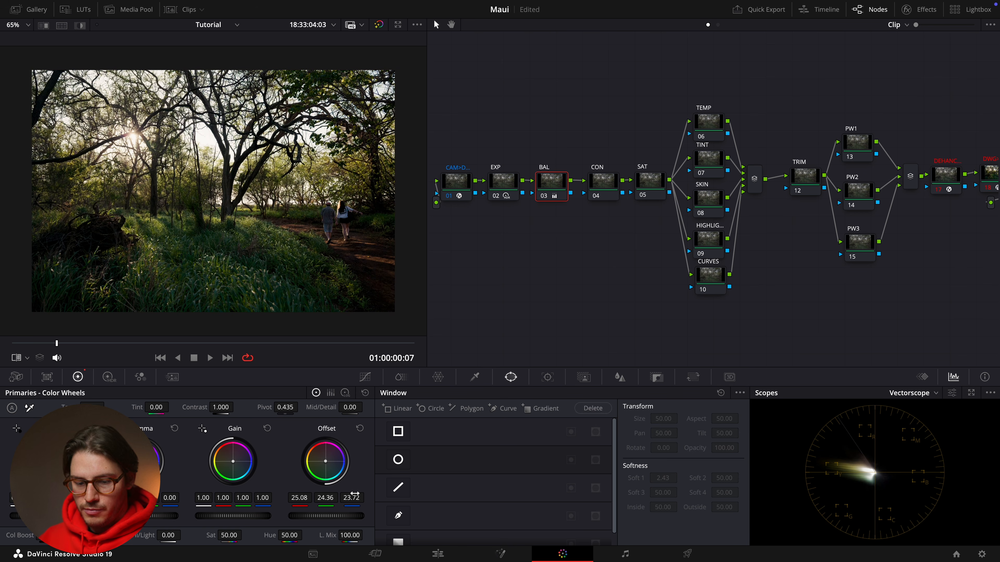
key(ctrl+d)
key(ctrl+d)
key(ctrl+d)
key(ctrl+d)
key(ctrl+d)
key(ctrl+d)
key(ctrl+d)
key(ctrl+d)
key(ctrl+d)
key(ctrl+d)
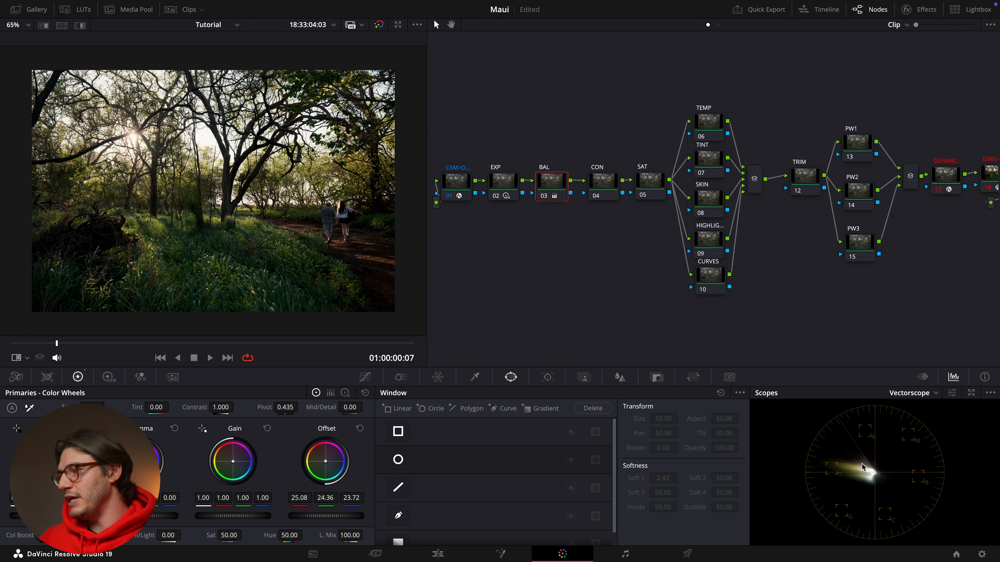
key(ctrl+d)
key(ctrl+d)
key(ctrl+d)
key(ctrl+d)
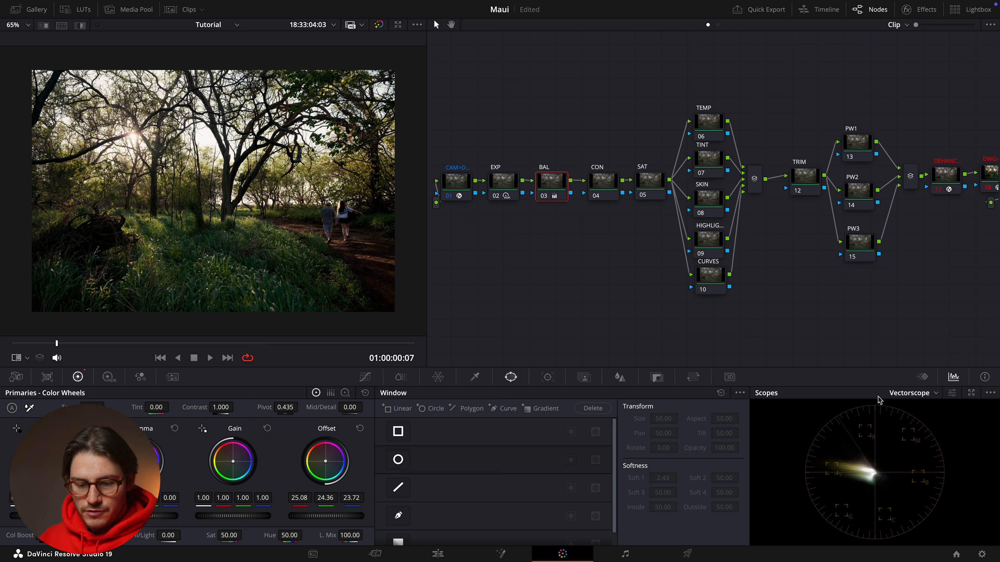
key(ctrl+s)
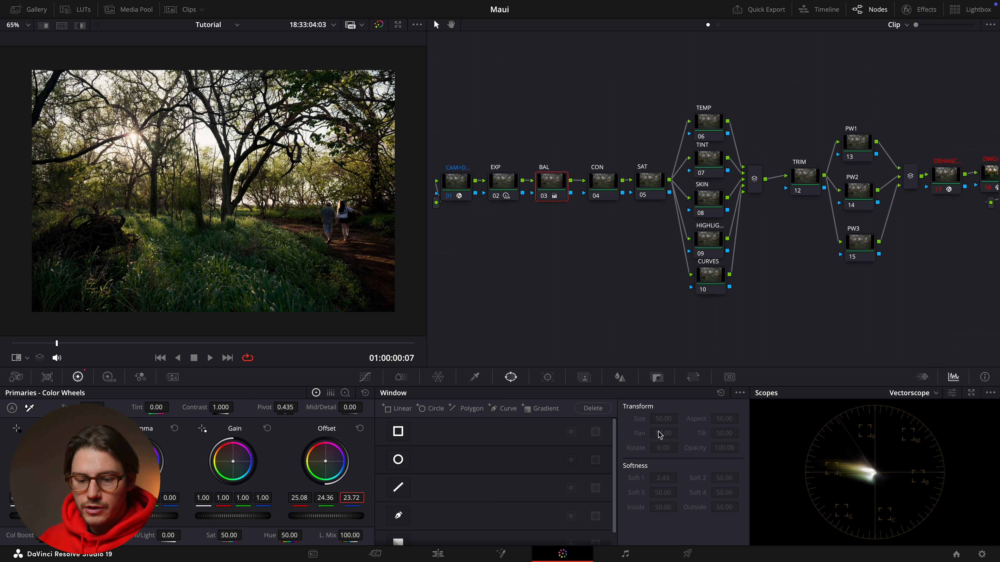
Step: Select the CON node, try a Primaries contrast adjustment on it, and reset the node grade
click(606, 186)
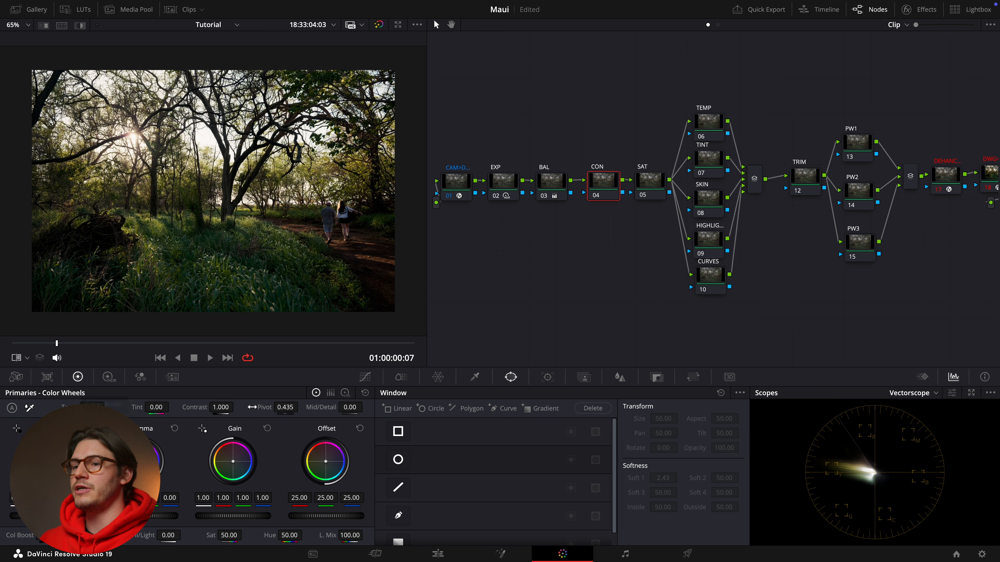
mouse_move(225, 408)
mouse_down()
mouse_move(243, 408)
mouse_move(225, 409)
mouse_up()
right_click(604, 192)
click(615, 195)
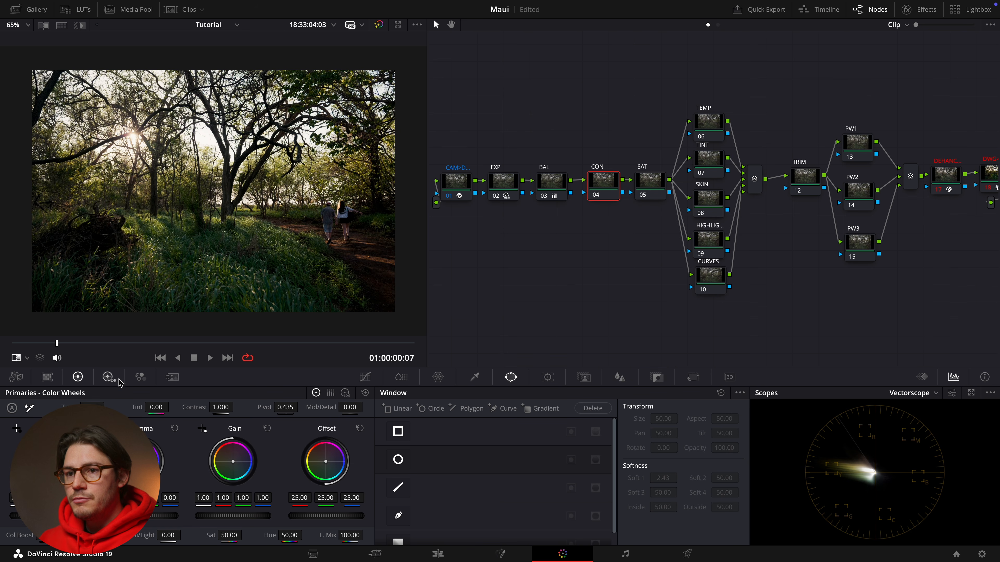
Step: Show the custom curves for the CON node and enable Editable Splines, with the Parade scope displayed
click(109, 376)
click(78, 377)
click(365, 377)
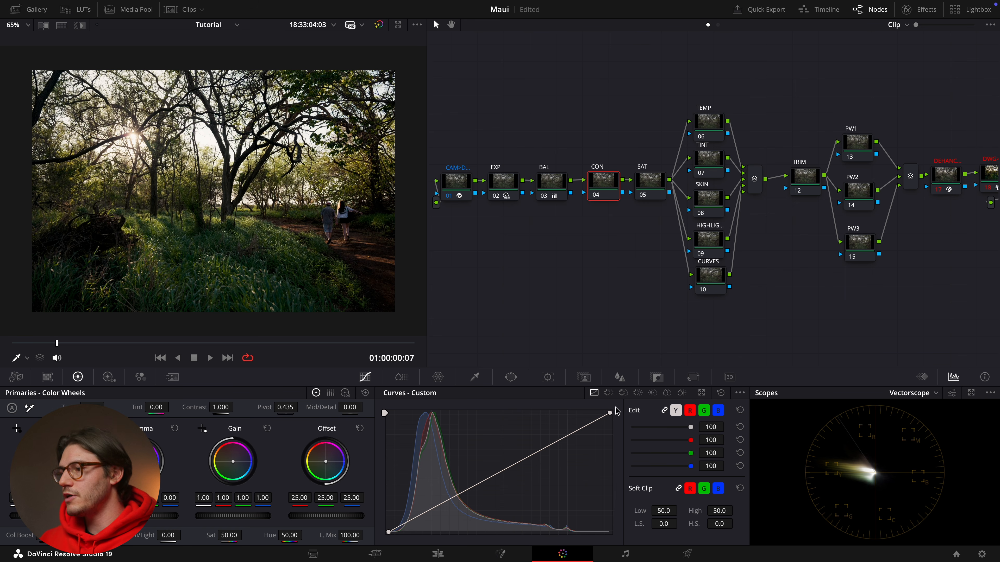
click(736, 394)
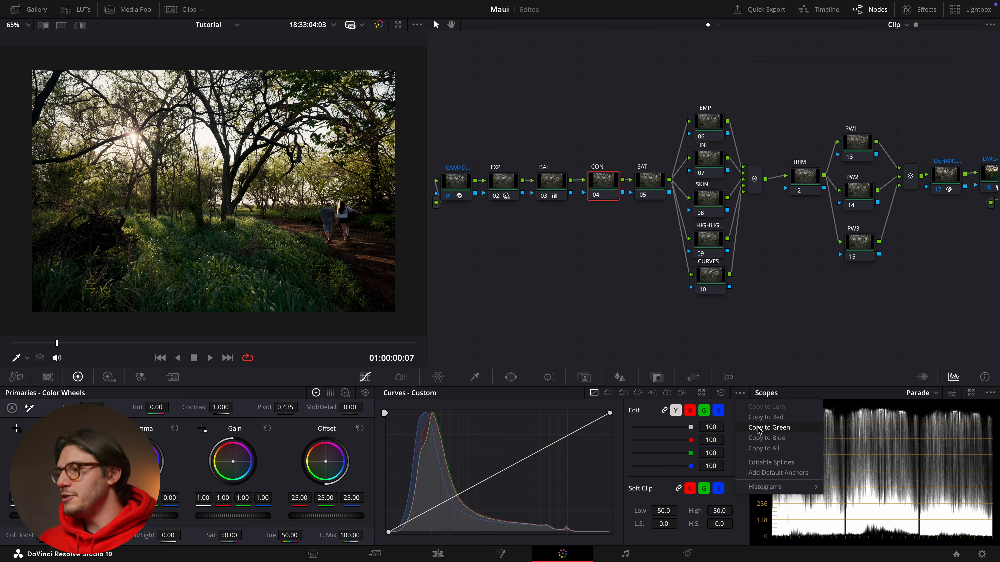
click(761, 462)
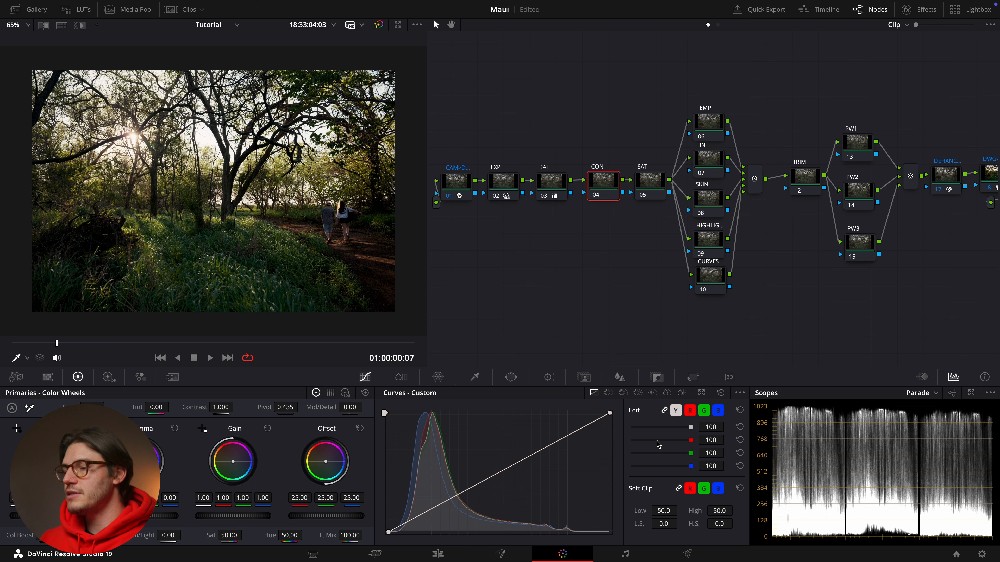
Step: Slightly lower the white end point and slightly raise the black end point of the CON node's custom curve
drag(610, 413, 613, 415)
click(388, 532)
drag(386, 532, 386, 531)
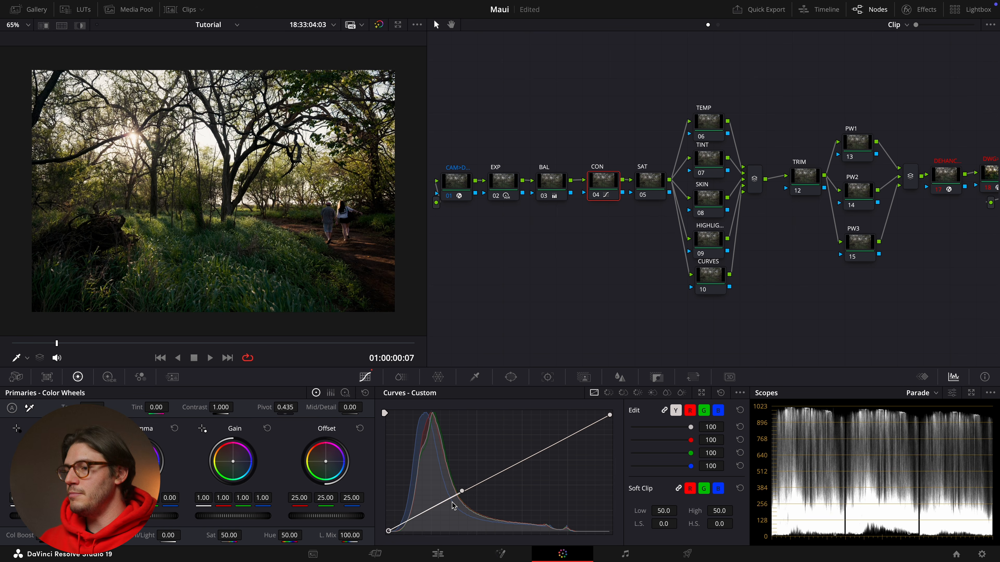
Step: Bend the CON node's custom curve into a gentle S by easing the shadow handle down and the highlight handle up
drag(462, 492, 485, 491)
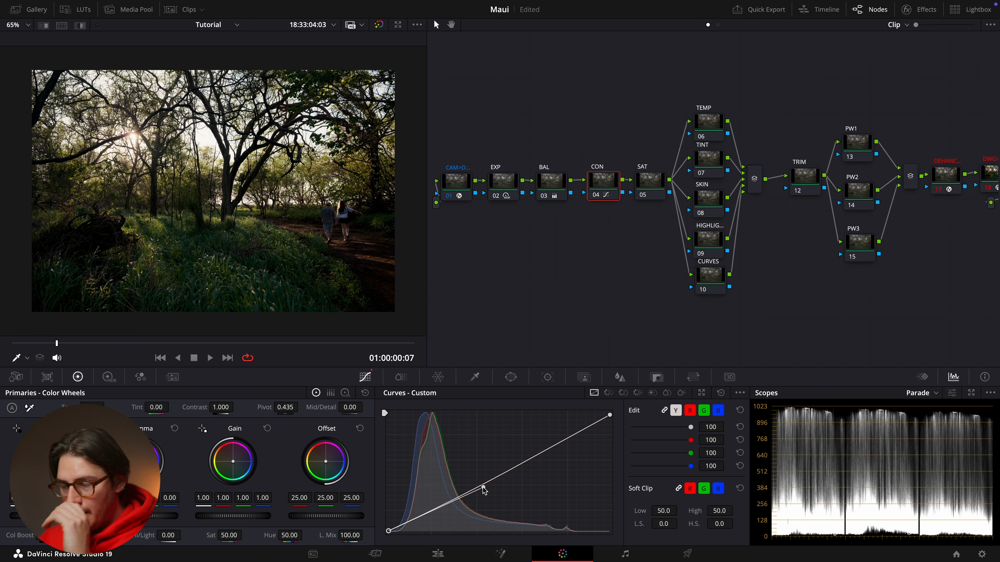
drag(481, 487, 478, 488)
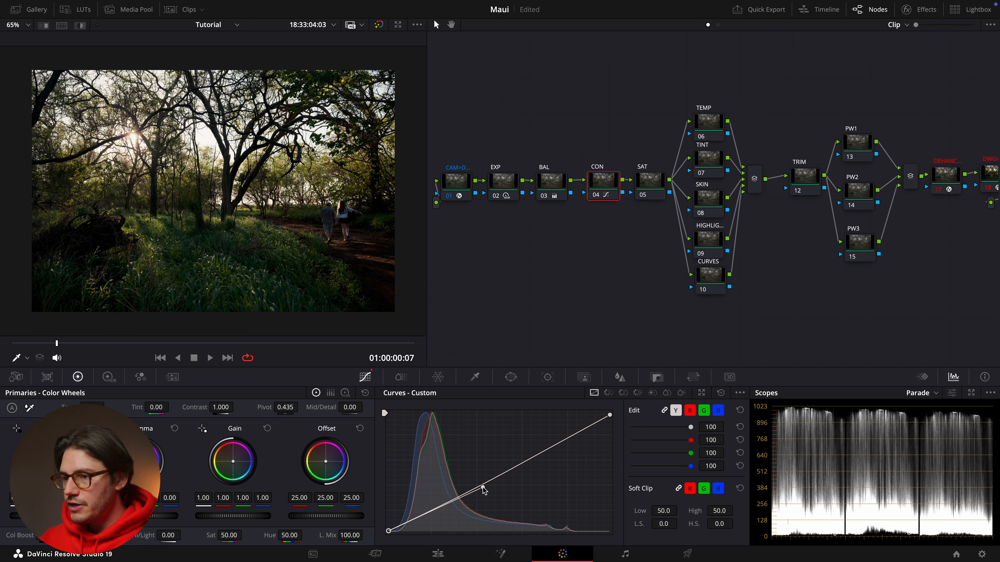
drag(484, 491, 525, 448)
Step: Toggle the CON node off and on to compare the image with and without the contrast curve
key(ctrl+d)
key(ctrl+d)
key(ctrl+d)
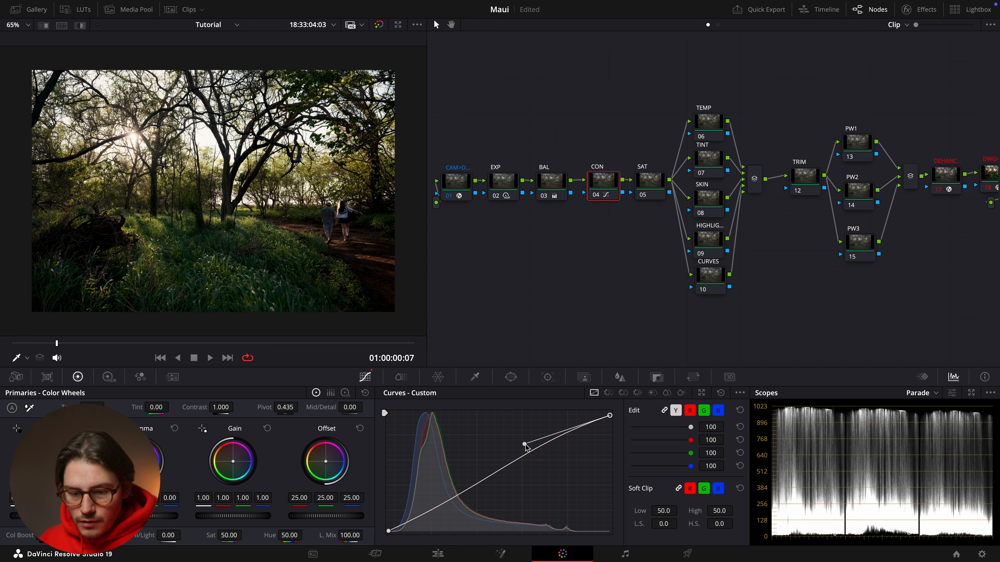
key(ctrl+d)
key(ctrl+d)
key(ctrl+d)
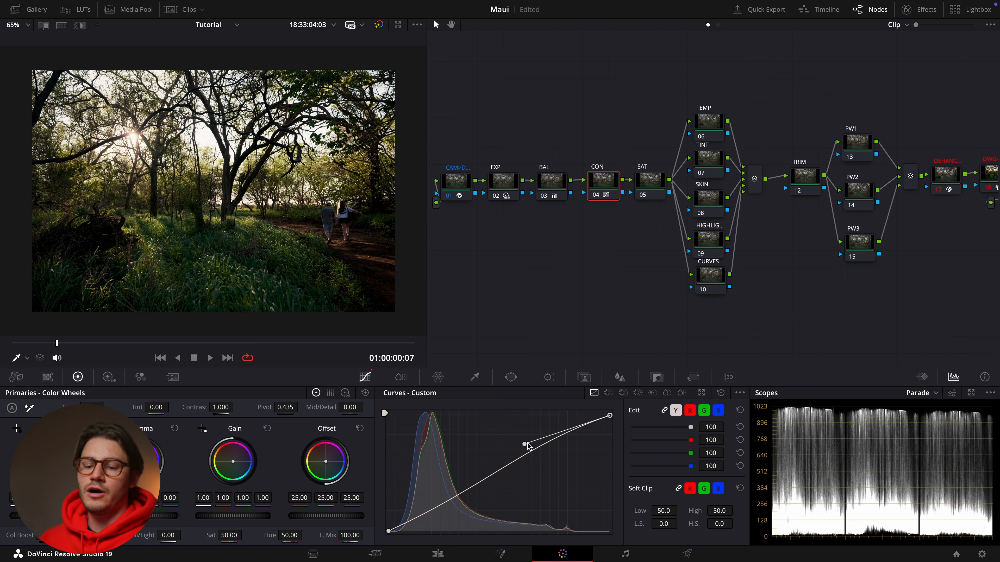
key(ctrl+d)
key(ctrl+d)
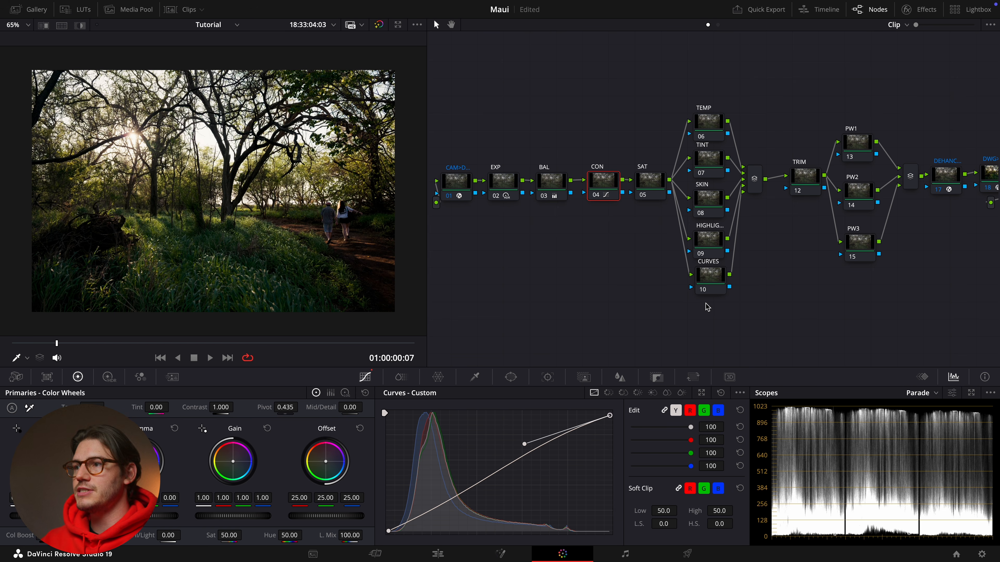
Step: Select the SAT node, bring up the High Dynamic Range color wheels, and display the Vectorscope
click(652, 181)
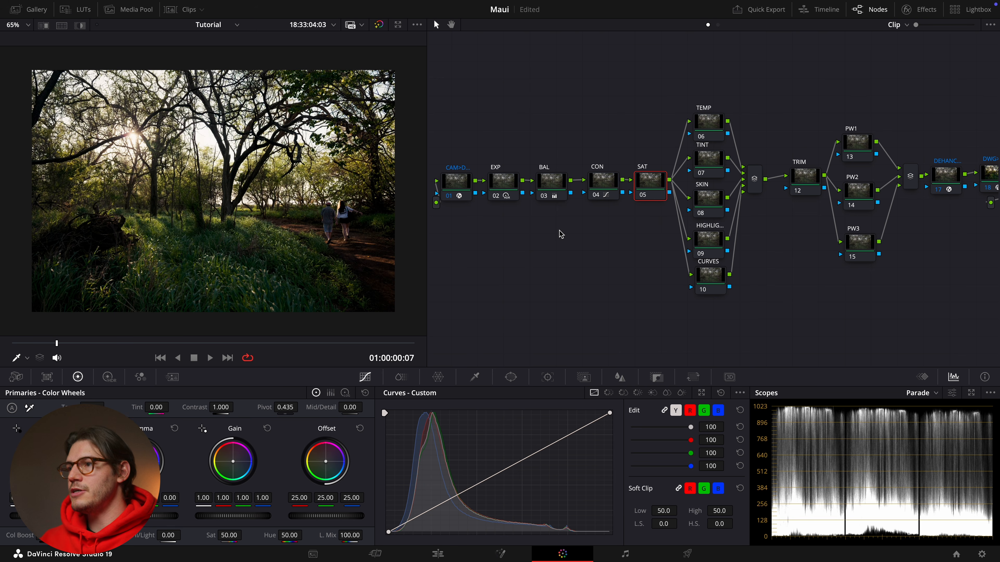
click(109, 377)
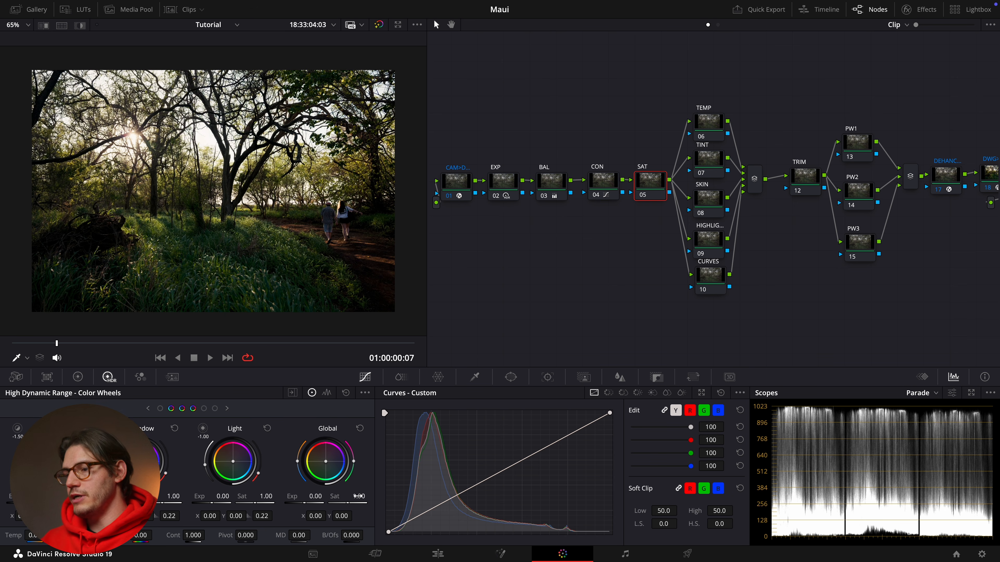
click(923, 394)
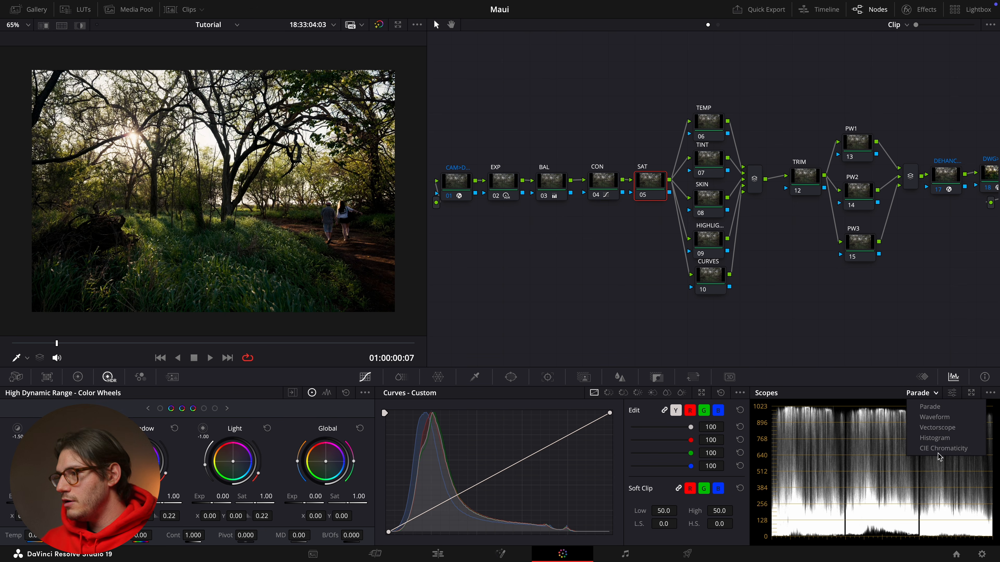
click(940, 428)
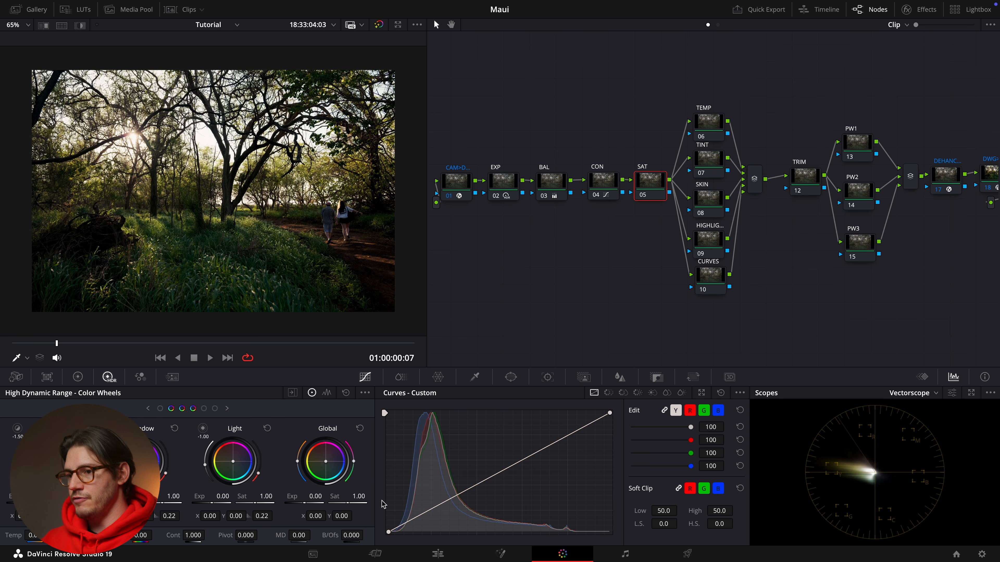
Step: Test the SAT node's Global saturation at 0.72 and 1.00, and leave it set to 1.10
drag(359, 495, 339, 495)
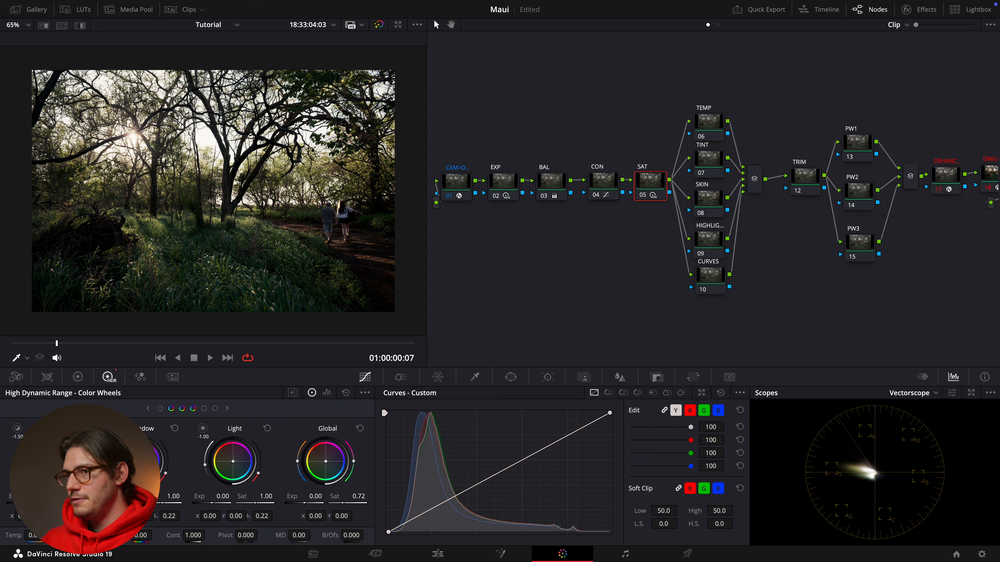
drag(340, 496, 358, 495)
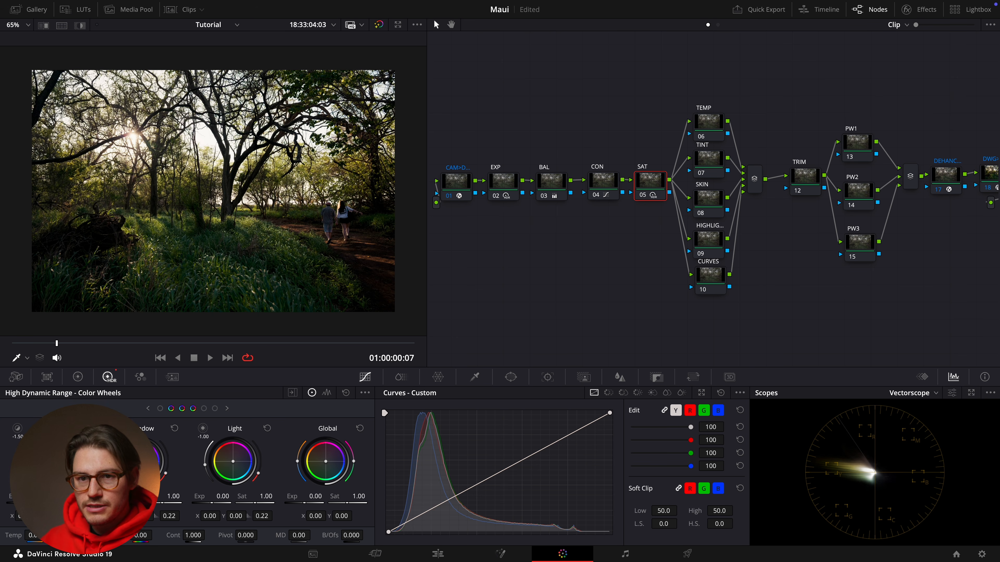
drag(358, 496, 362, 496)
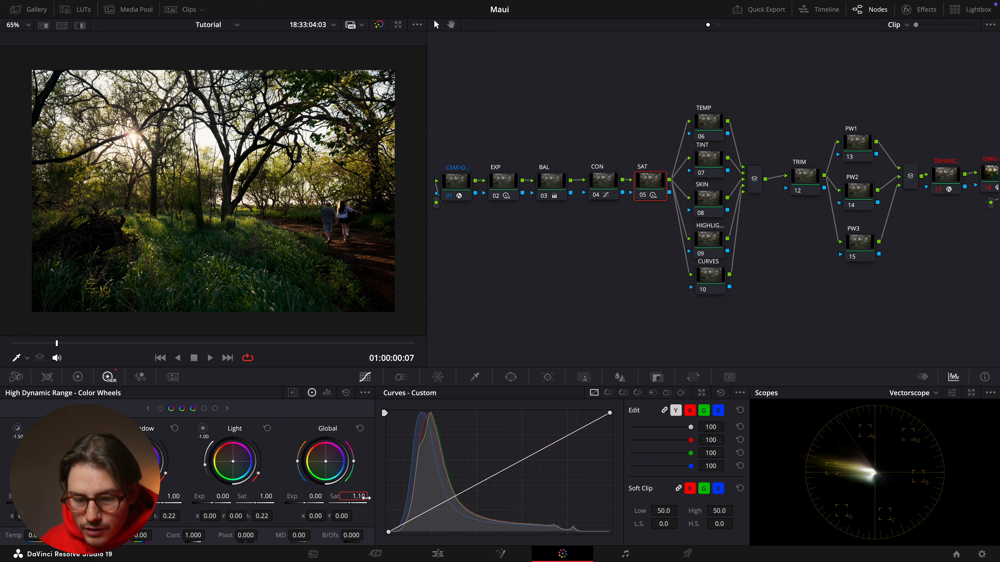
Step: Toggle the SAT node off and on to compare the image with and without the saturation boost
key(ctrl+d)
key(ctrl+d)
key(ctrl+d)
key(ctrl+d)
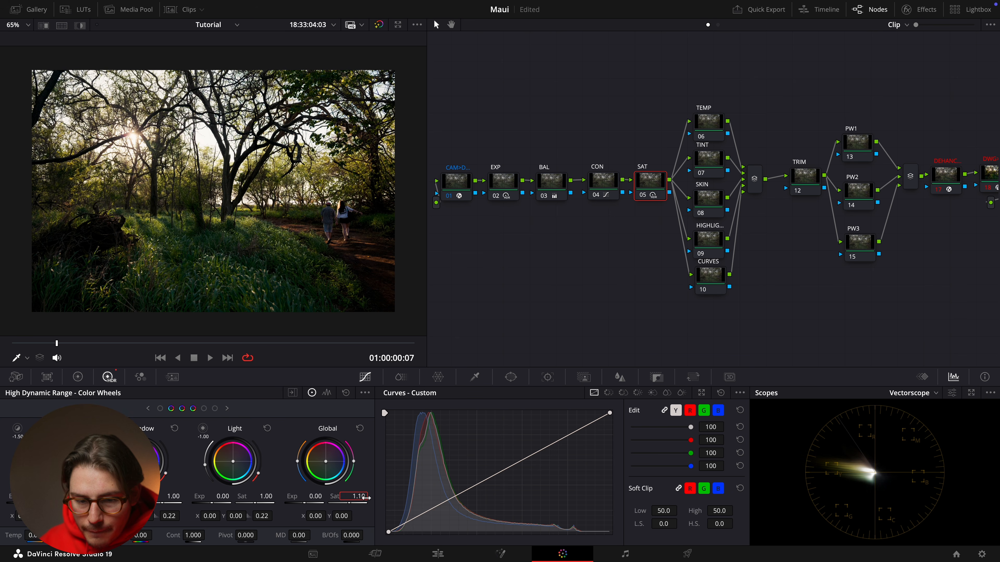
key(ctrl+d)
key(ctrl+d)
key(ctrl+d)
key(ctrl+d)
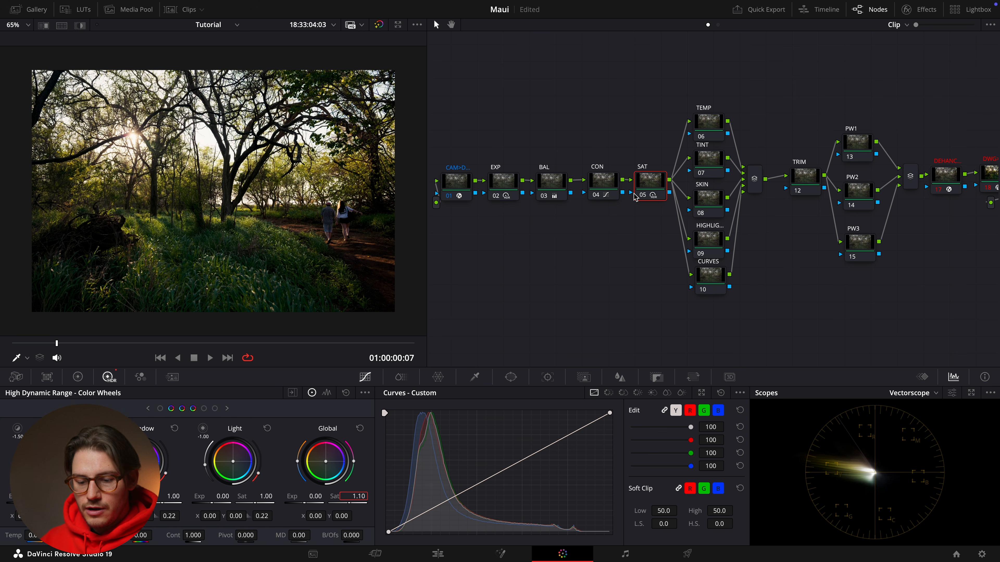
key(ctrl+d)
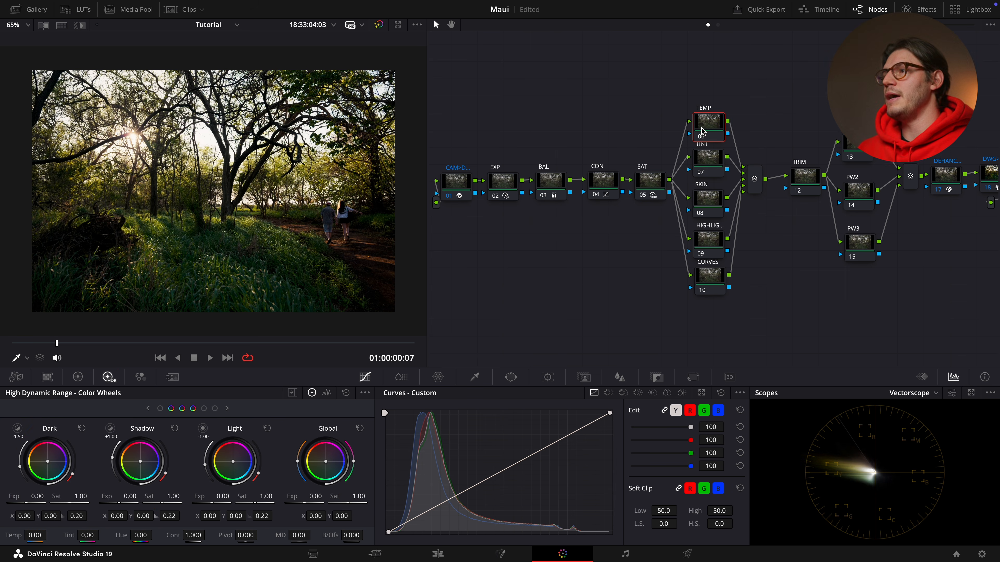
Step: Move the TINT node slightly down to clear the TEMP node above it, and select the TEMP node
drag(705, 152, 706, 158)
click(711, 123)
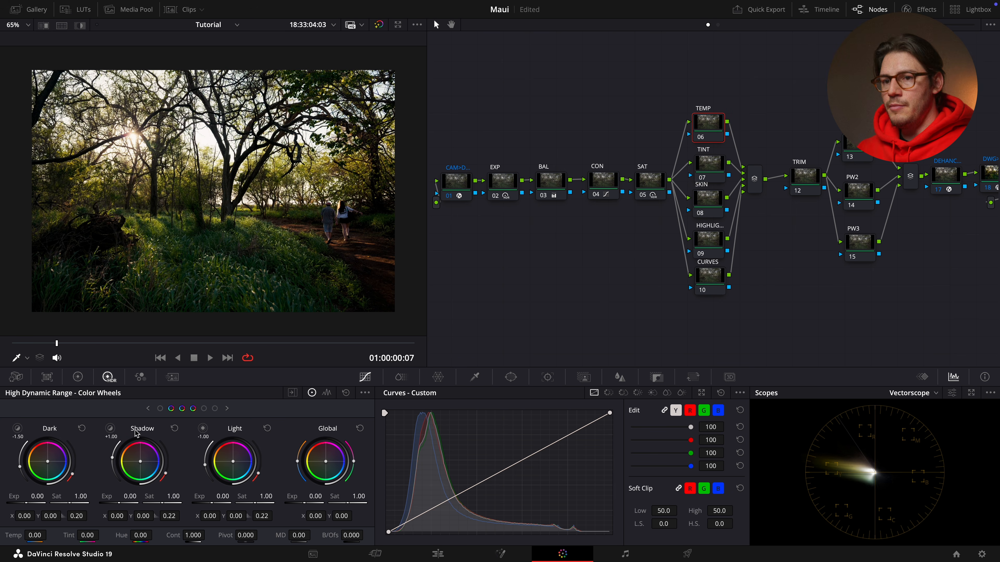
Step: Try a small Temp adjustment on the TEMP node with the High Dynamic Range wheels and reset the node grade
click(78, 377)
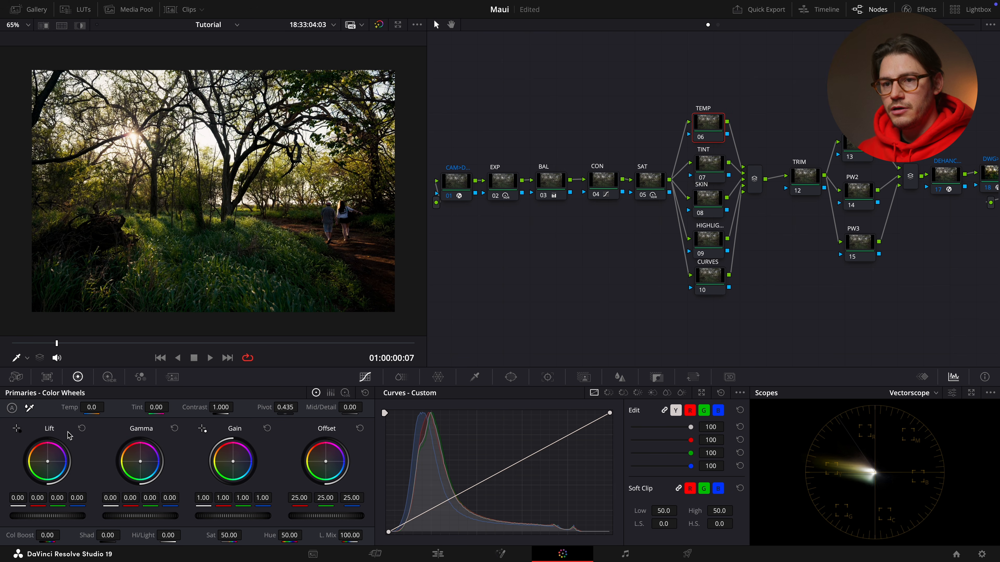
click(109, 378)
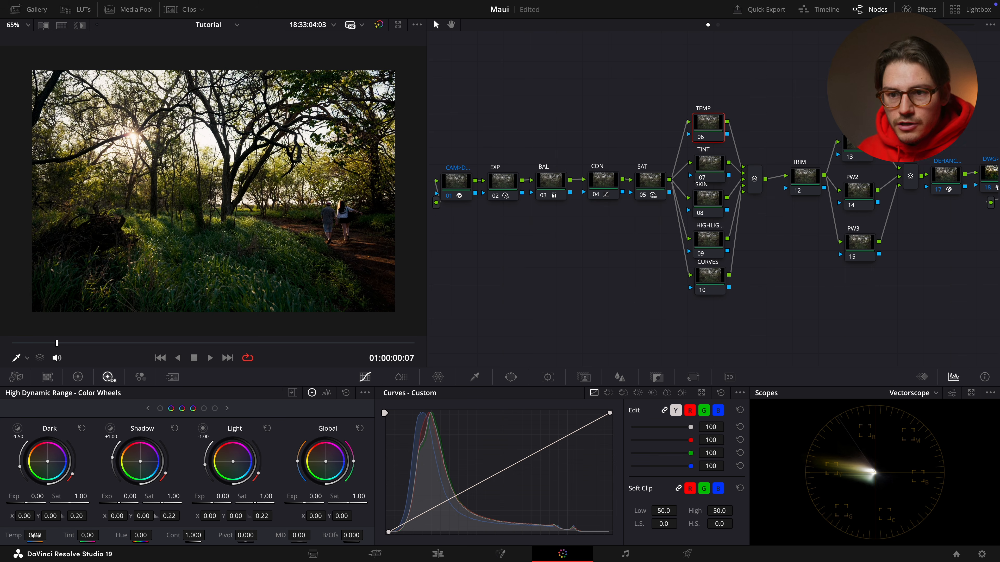
mouse_move(34, 535)
mouse_down()
mouse_move(50, 534)
mouse_move(36, 535)
mouse_up()
right_click(711, 120)
click(741, 124)
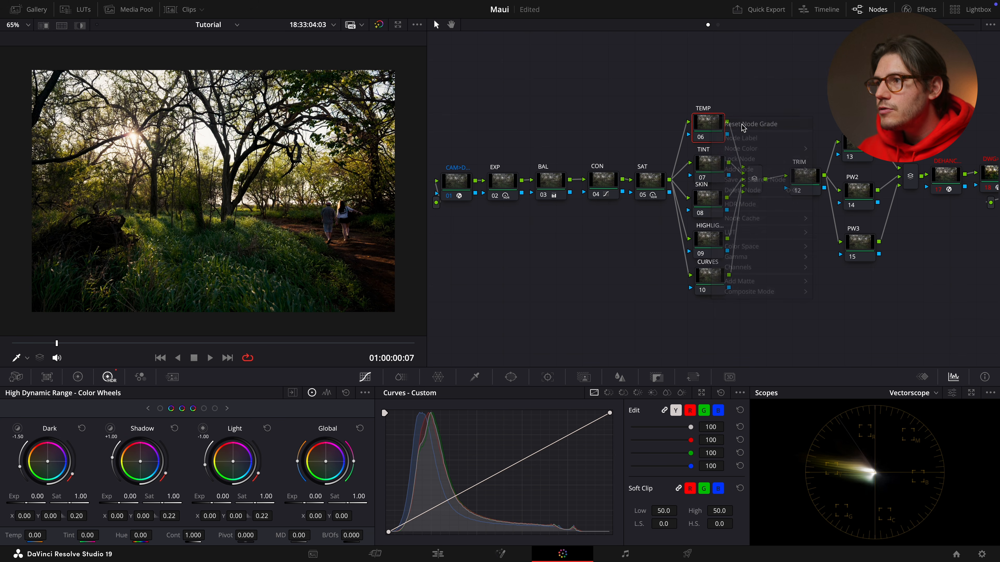
Step: Set the TEMP node's Temp to 228.80 and toggle the node off and on to compare the image
drag(34, 535, 50, 533)
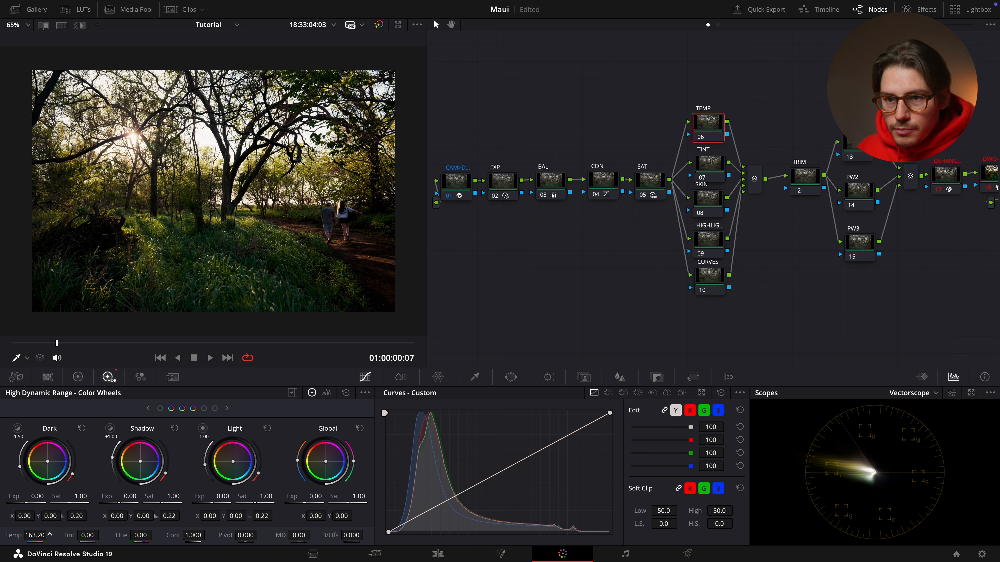
drag(50, 535, 49, 534)
key(ctrl+d)
key(ctrl+d)
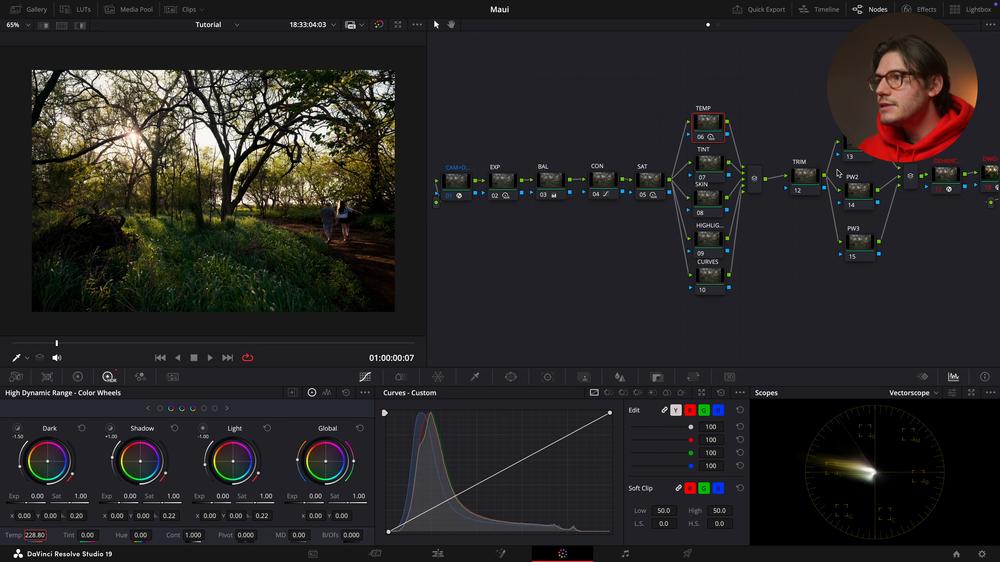
Step: Switch the scope to Waveform and lower the HIGHLIGHT node's Light exposure to -0.50
click(711, 169)
click(705, 236)
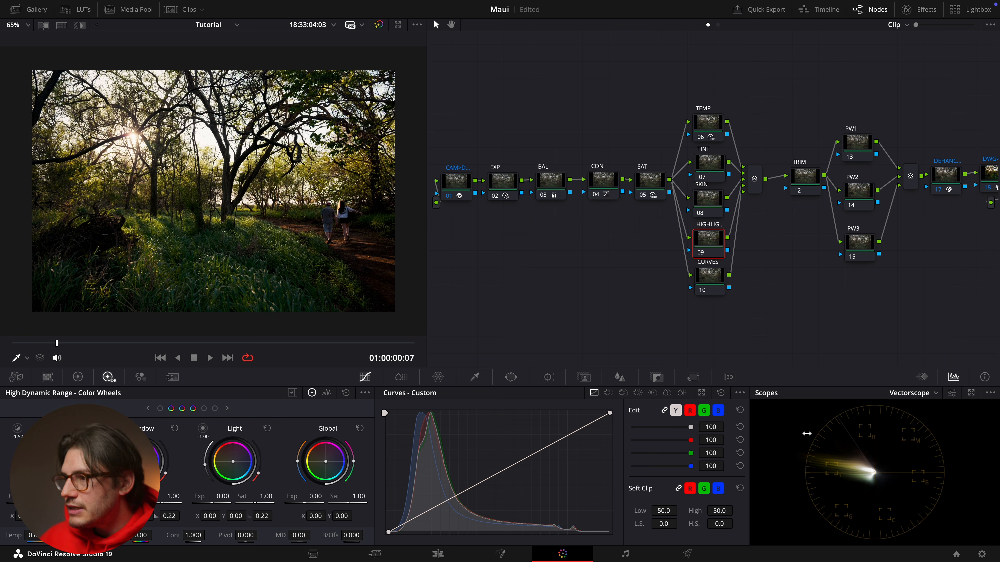
click(917, 393)
click(921, 416)
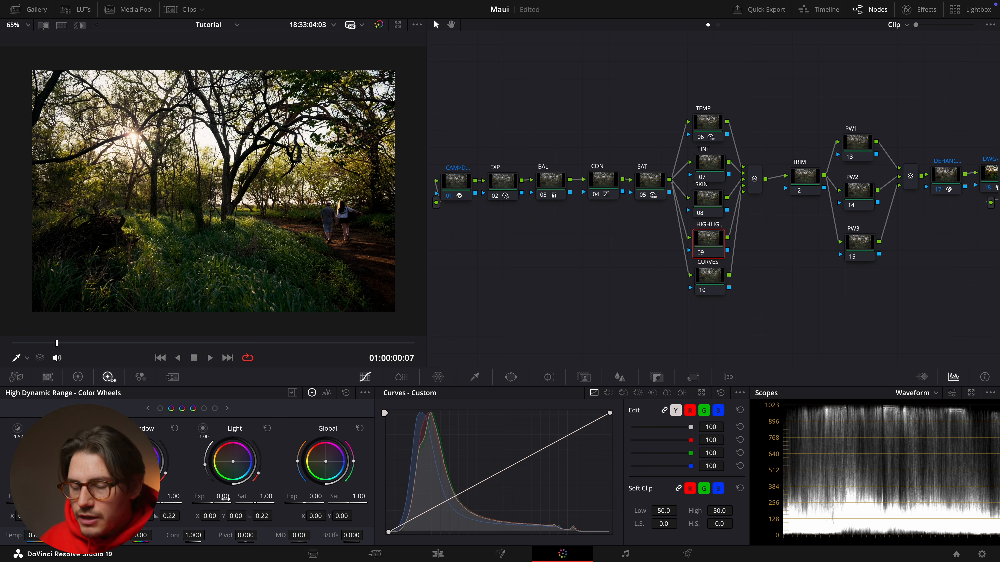
drag(222, 496, 213, 496)
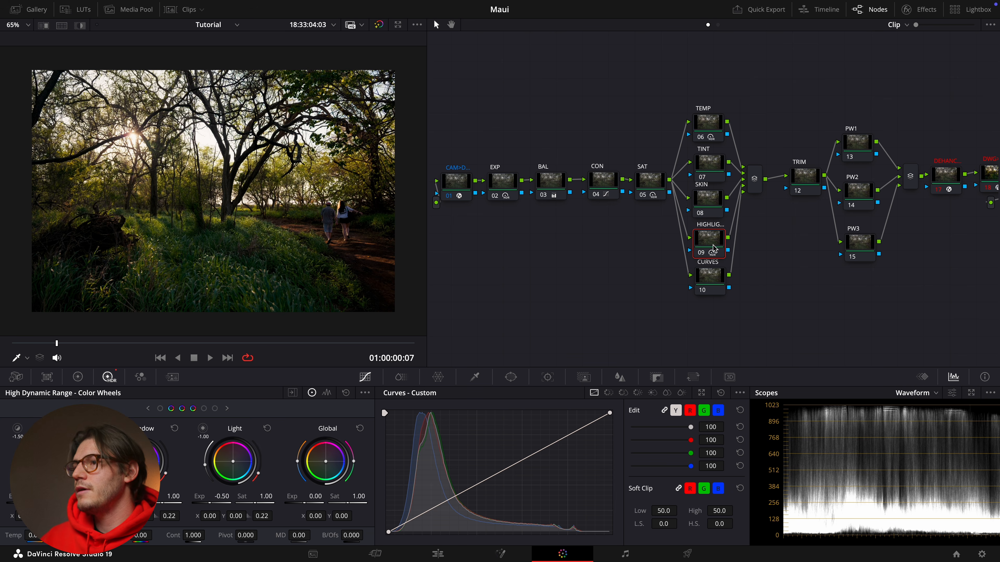
Step: Raise the EXP node's Global exposure to 0.45 and toggle the node off and on to compare
click(488, 189)
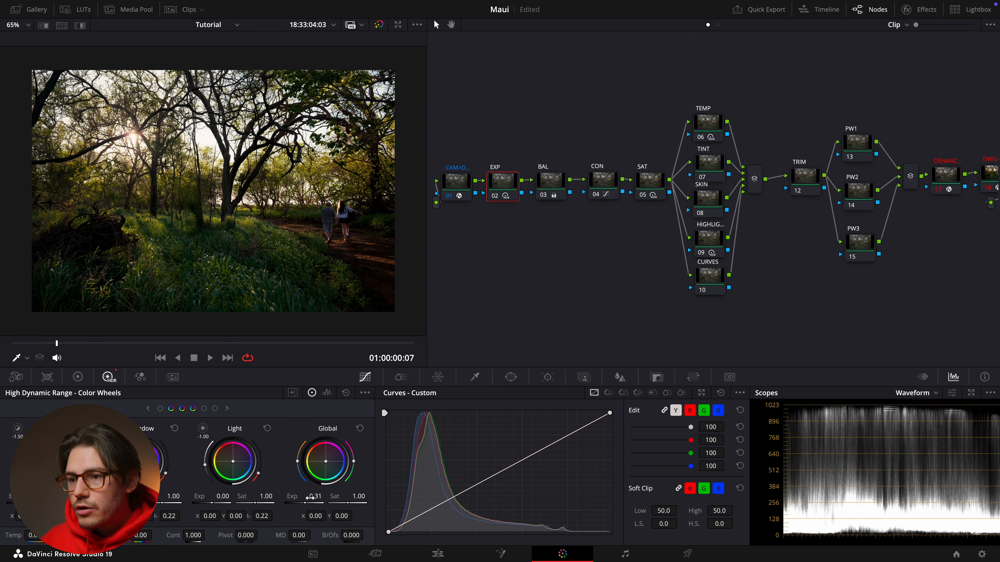
drag(315, 496, 322, 496)
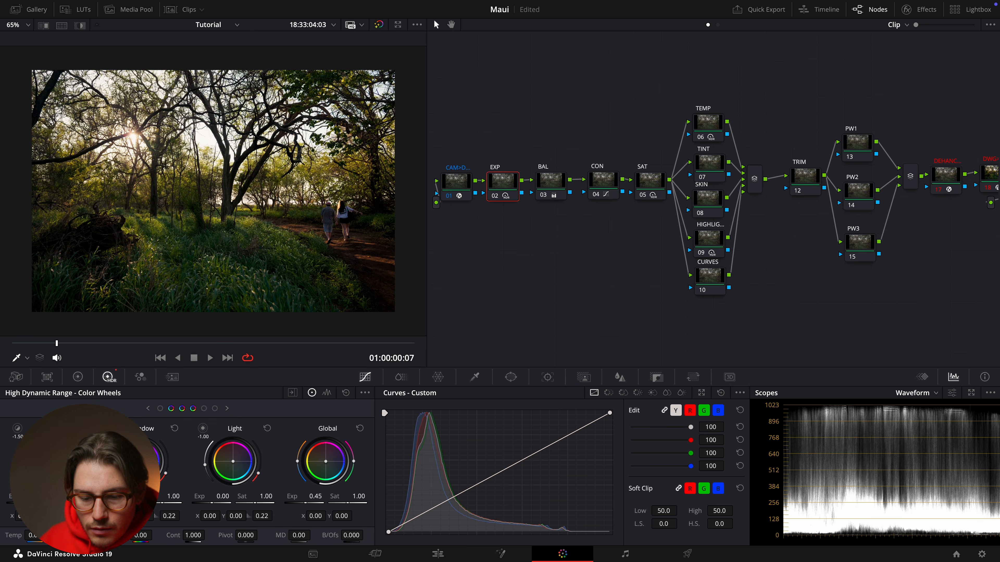
key(super+d)
key(super+d)
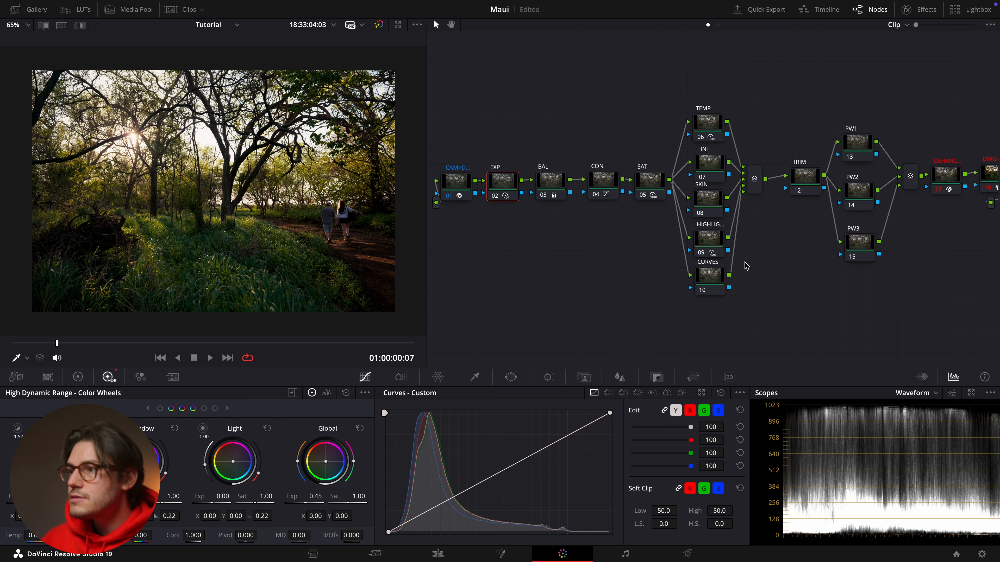
Step: Toggle the HIGHLIGHT node off and on repeatedly to compare the image with and without the lowered highlights
click(708, 246)
key(super+d)
key(super+d)
key(super+d)
key(super+d)
key(super+d)
key(super+d)
key(super+d)
key(super+d)
key(super+d)
key(super+d)
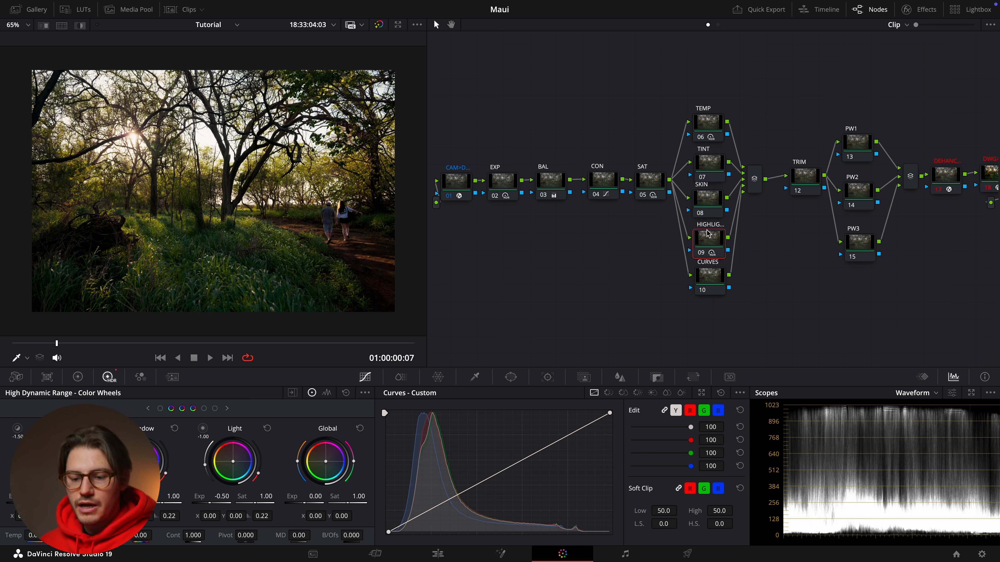
Step: Set the TINT node's Tint to about -2.12 and toggle the node off and on to compare
click(711, 163)
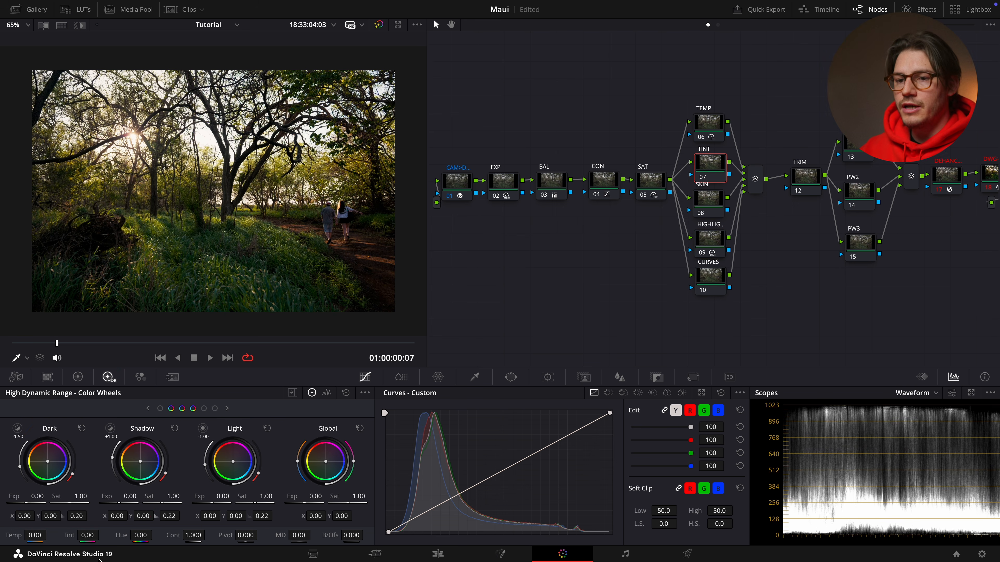
drag(88, 536, 81, 536)
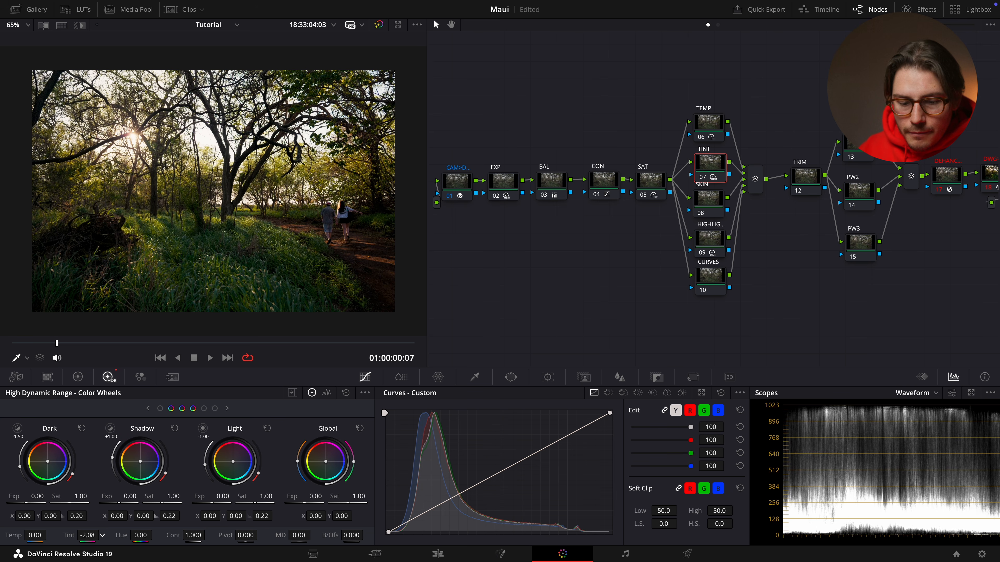
key(ctrl+d)
key(ctrl+d)
key(ctrl+d)
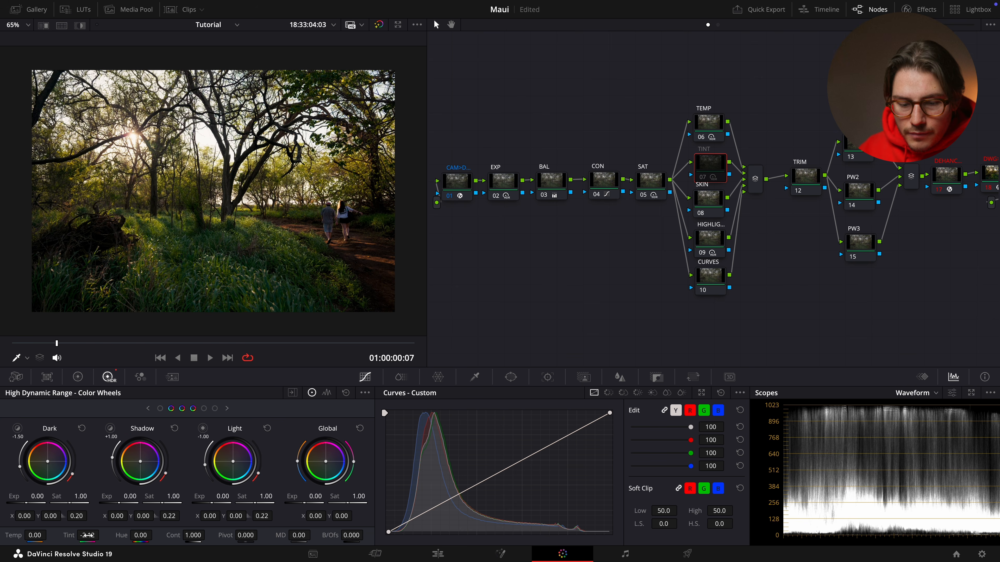
key(ctrl+d)
key(ctrl+d)
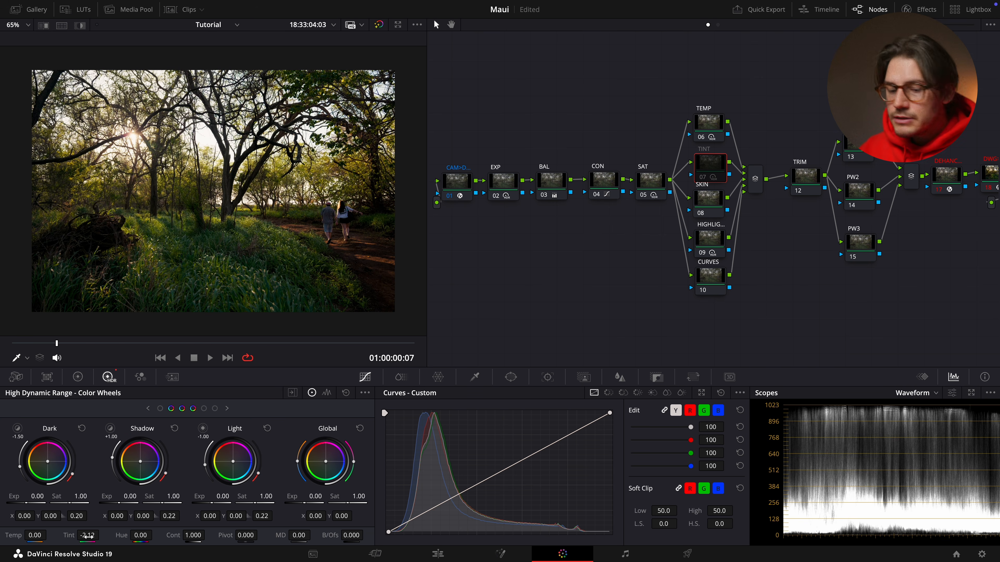
key(ctrl+d)
Step: Toggle the TEMP node off and on to compare its temperature shift, and save the project
click(712, 125)
key(ctrl+d)
key(ctrl+d)
key(ctrl+d)
key(ctrl+d)
key(ctrl+s)
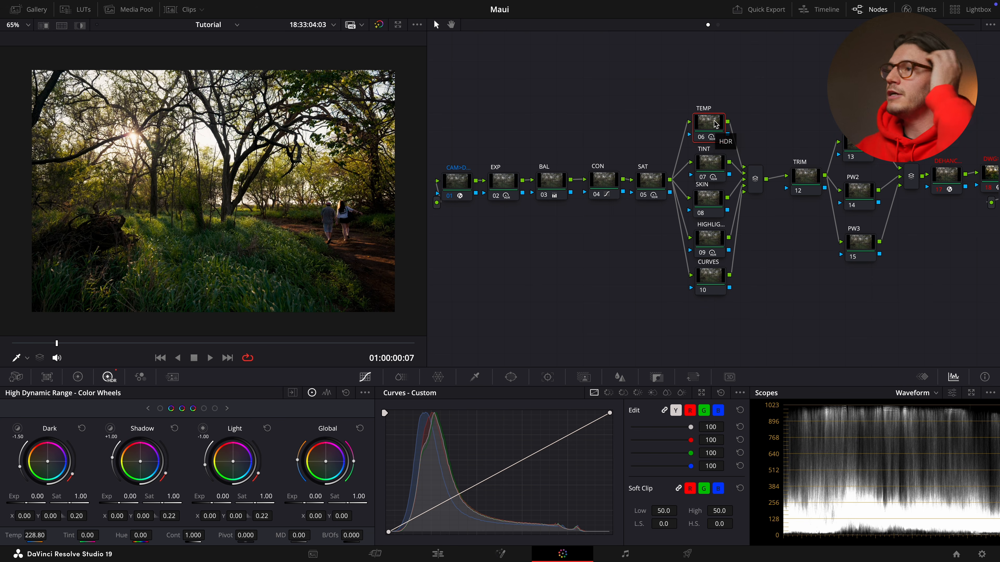
Step: Review the HIGHLIGHT and EXP nodes' settings and toggle the CON node to check its contrast
click(718, 245)
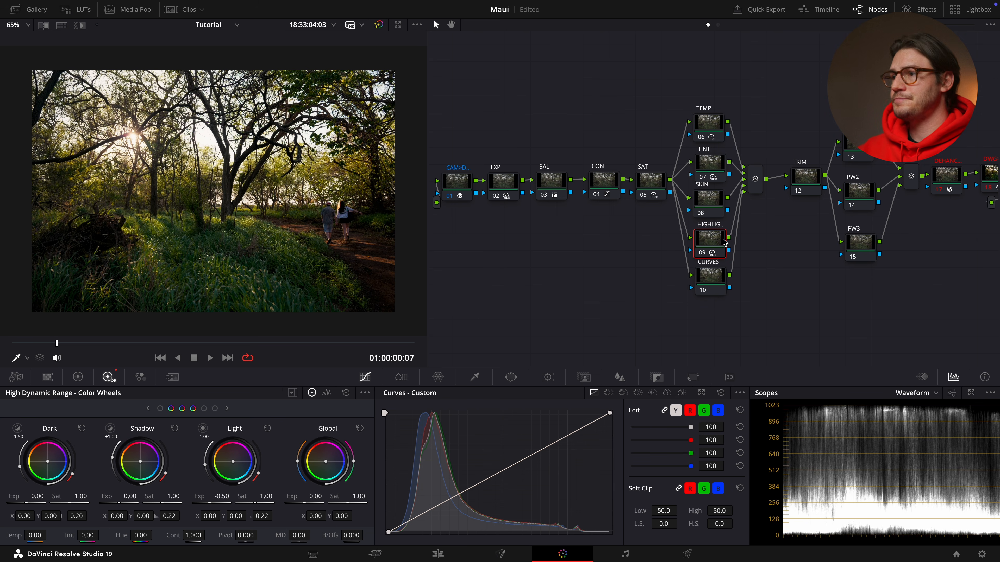
click(503, 190)
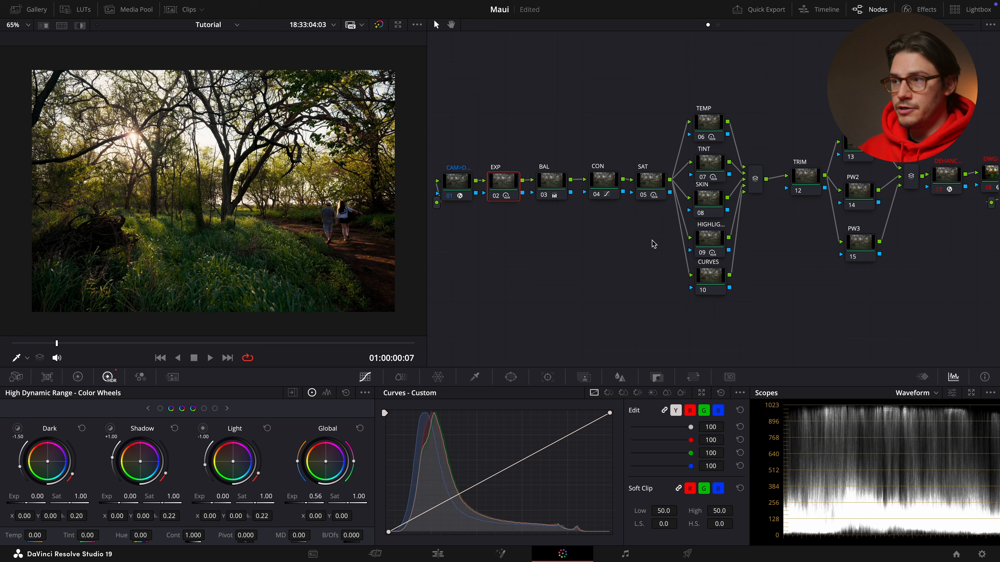
click(605, 188)
key(ctrl+d)
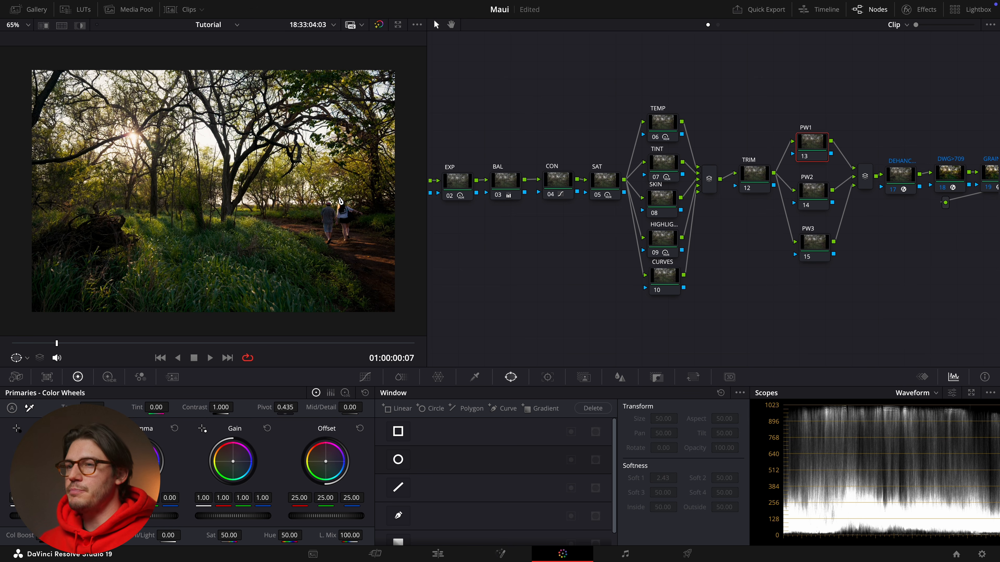
Step: Add a circular window around the walking couple on the PW1 node and set its Soft 1 to 9.77
scroll(348, 272, down, 2)
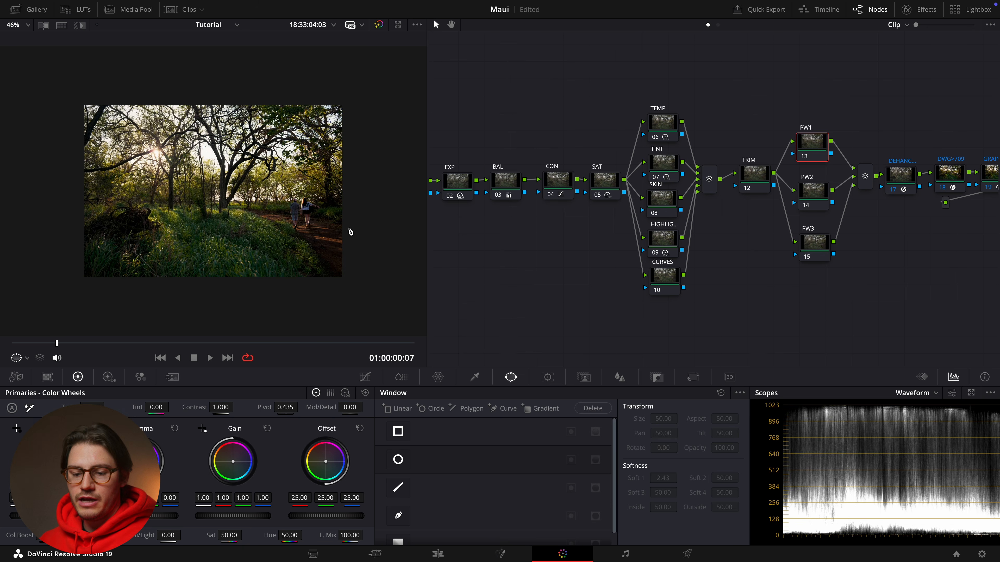
scroll(350, 232, up, 2)
scroll(336, 231, down, 1)
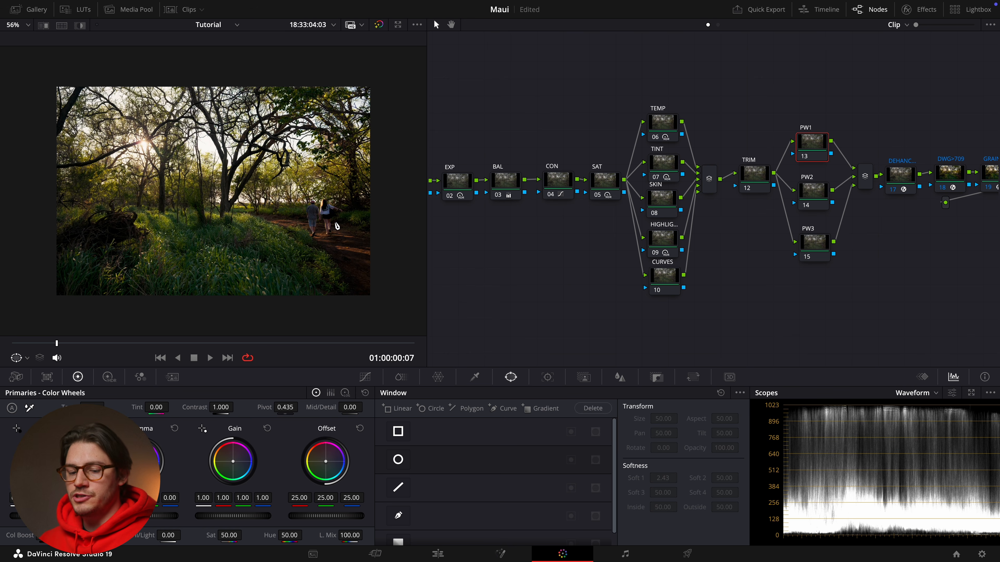
click(398, 459)
drag(224, 213, 327, 233)
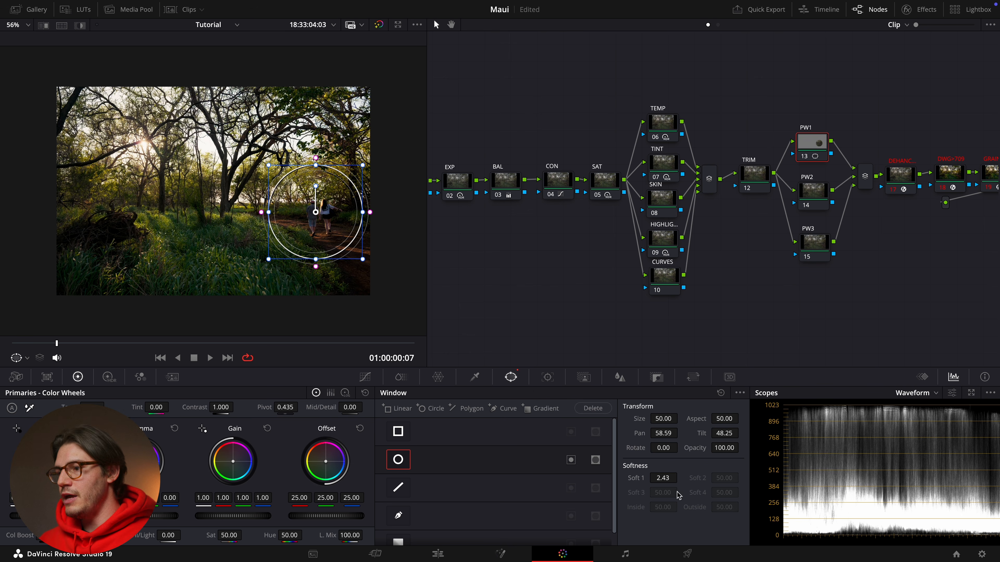
drag(663, 478, 680, 477)
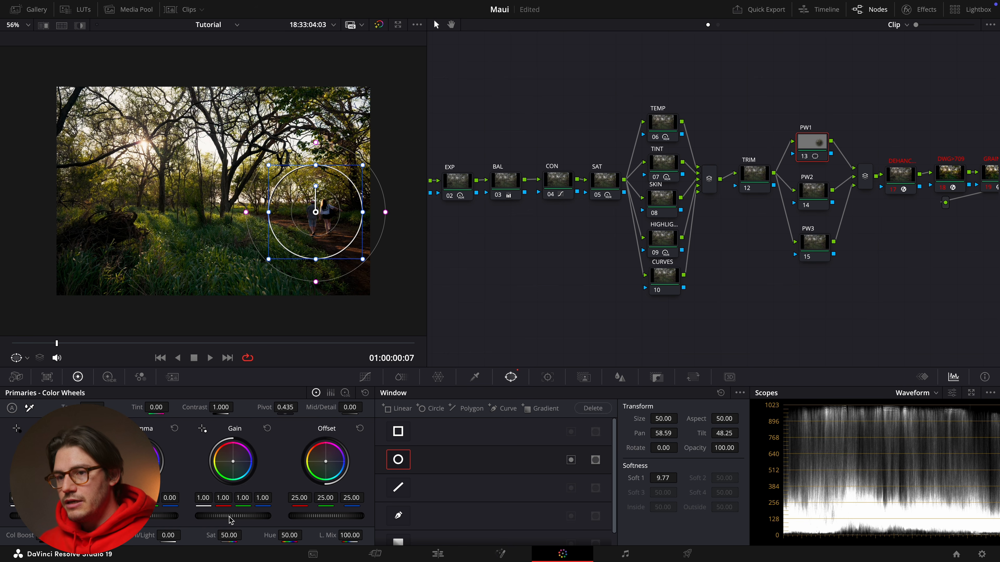
Step: Test the PW1 node's Gain at 1.16, leave it at 1.12, and toggle the node to compare
drag(233, 516, 257, 516)
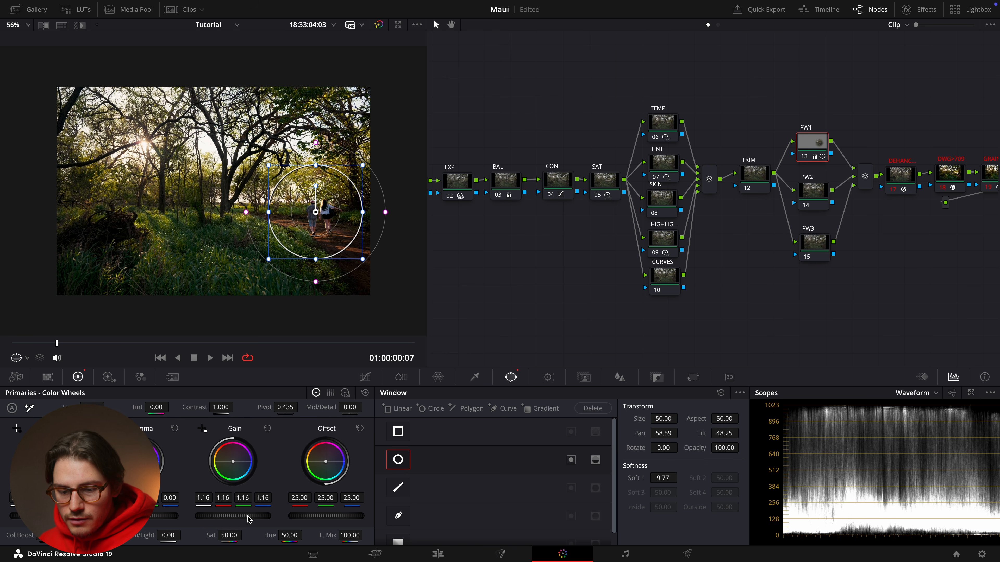
key(super+d)
key(super+d)
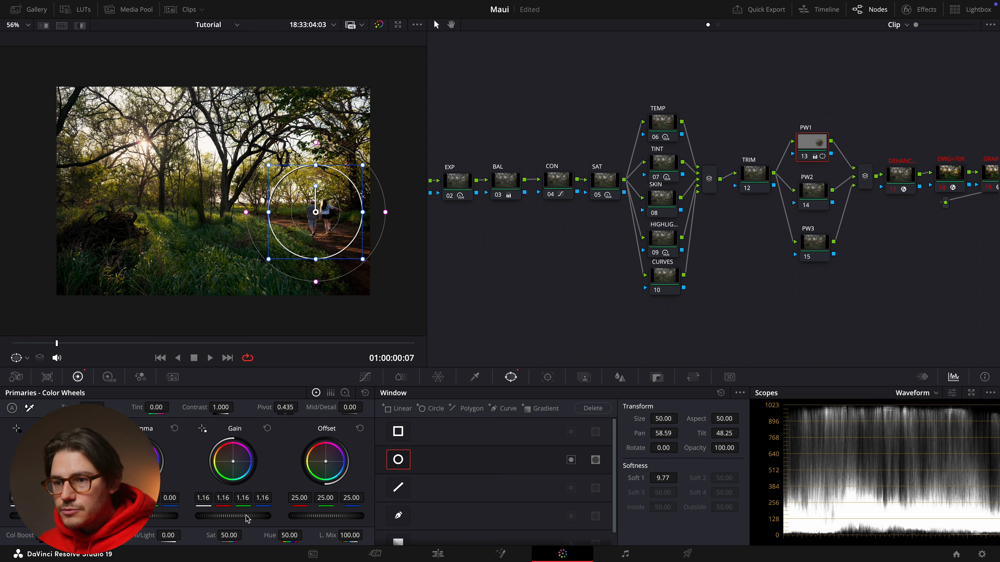
drag(232, 516, 234, 516)
key(super+d)
key(super+d)
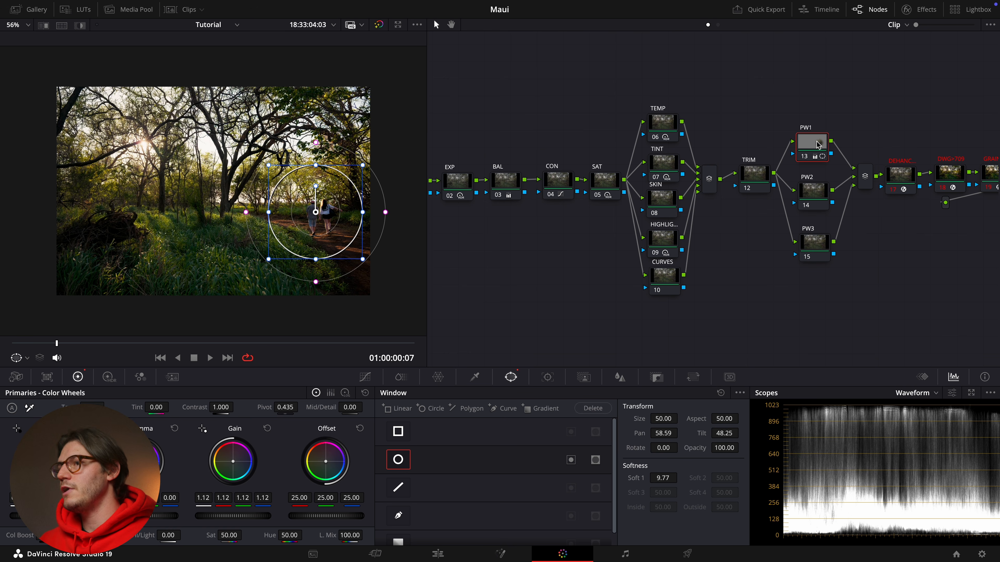
Step: Copy the PW1 node's grade and circular window onto the PW2 node
click(817, 195)
click(814, 143)
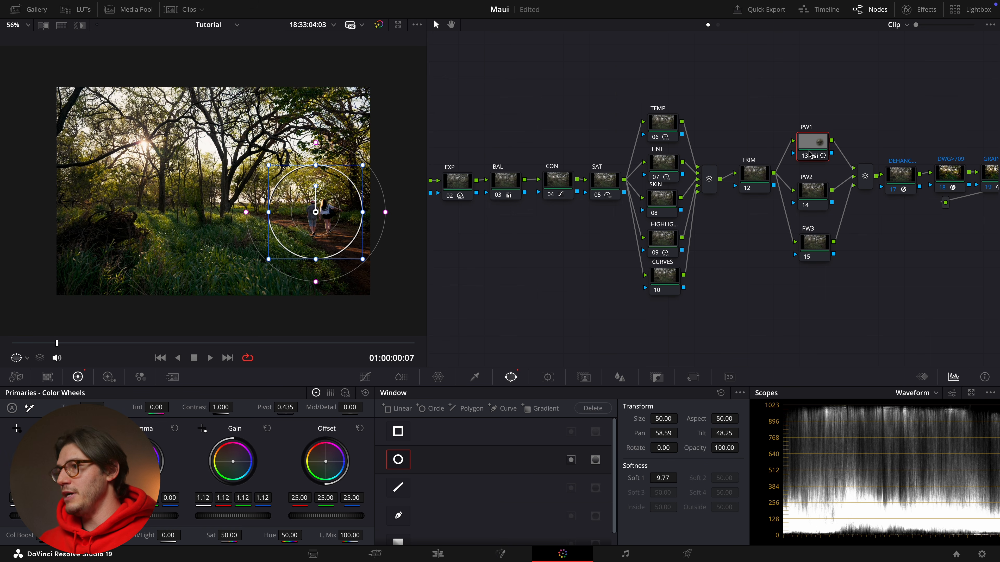
click(816, 197)
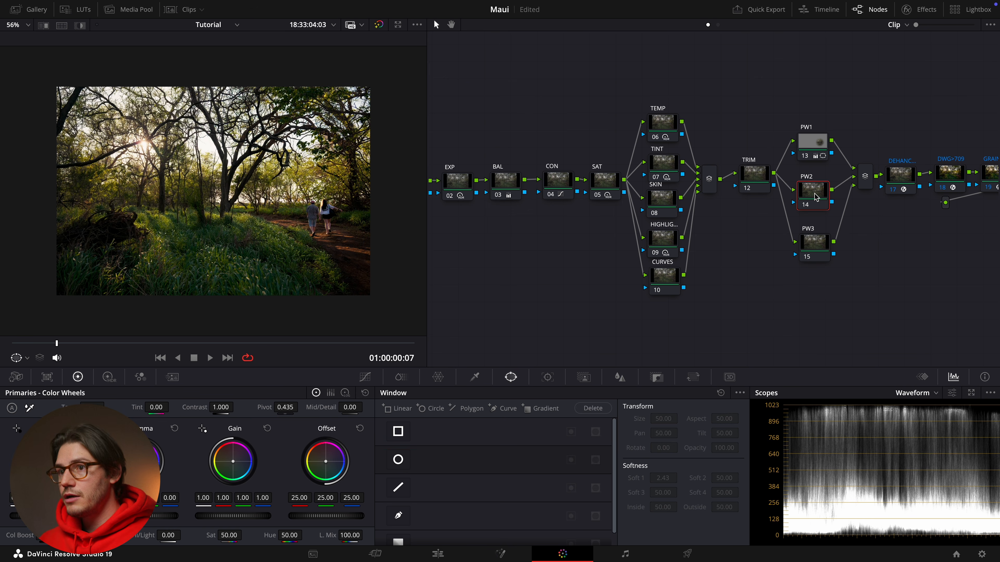
key(ctrl+v)
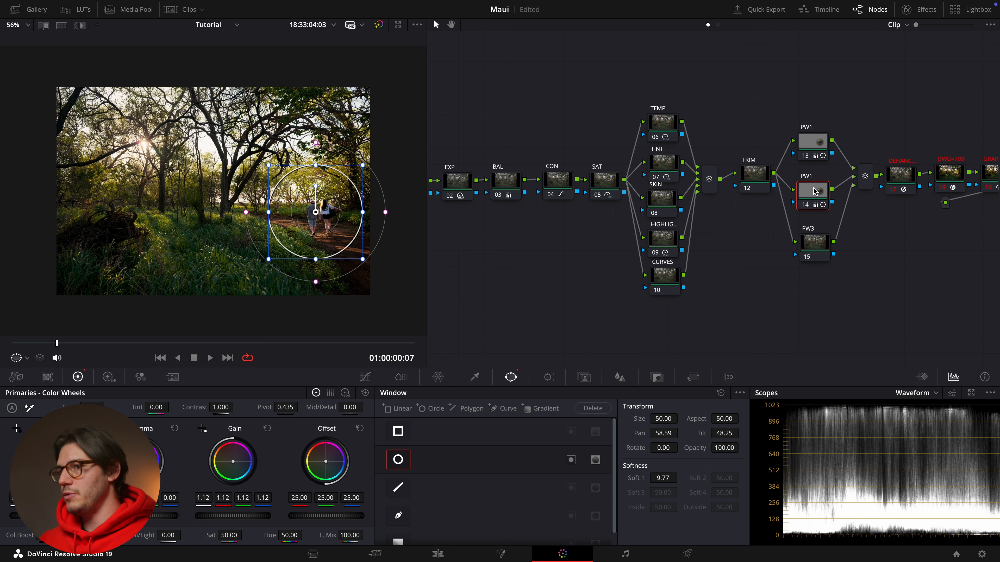
Step: Invert the circular window on the copied node 14 and lower its Gain to 0.93
click(571, 460)
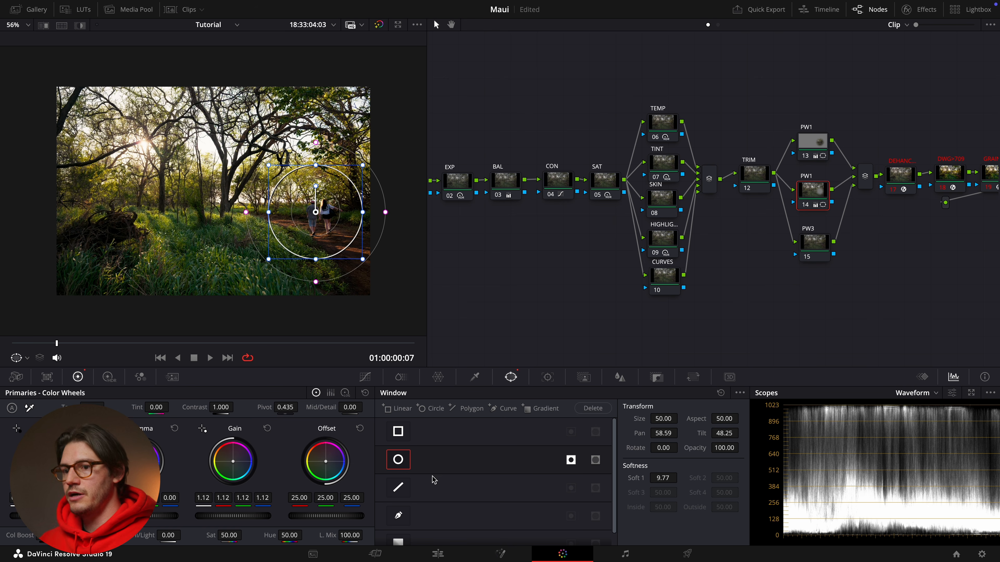
mouse_move(240, 519)
mouse_down()
mouse_move(214, 519)
mouse_move(222, 519)
mouse_up()
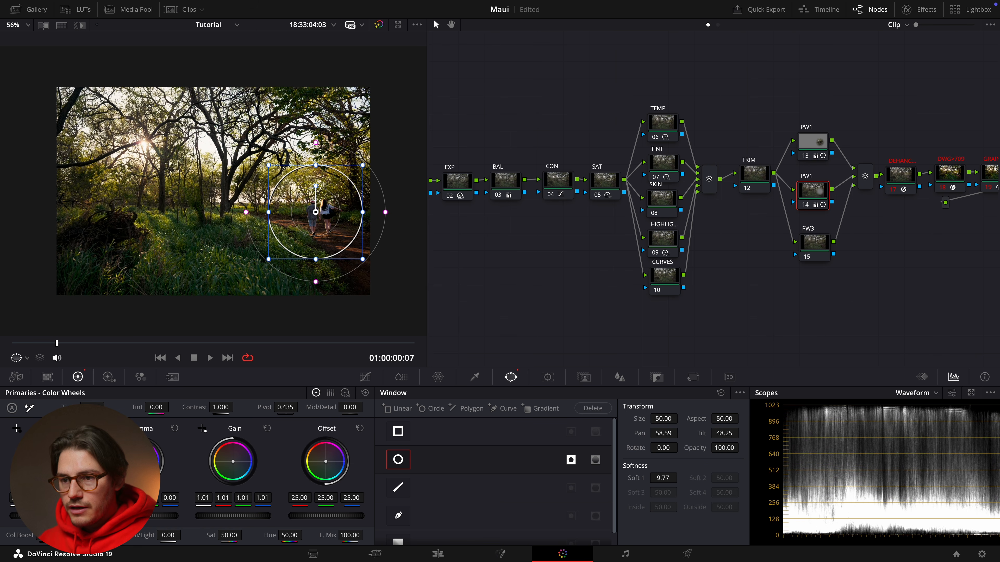
drag(223, 519, 217, 519)
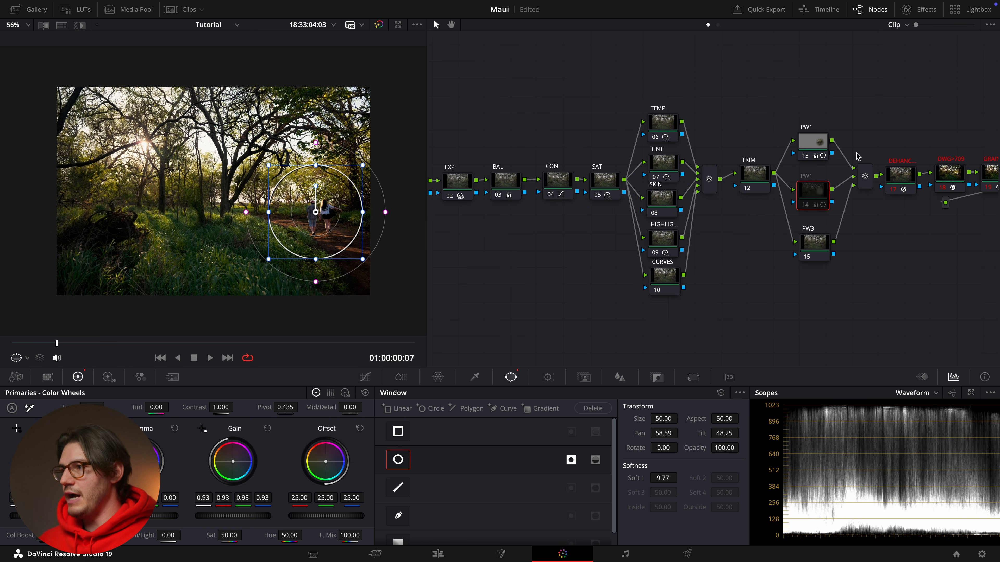
Step: Toggle node 13 off and on to compare its window, then play the clip and return to its first frame
click(818, 142)
key(ctrl+d)
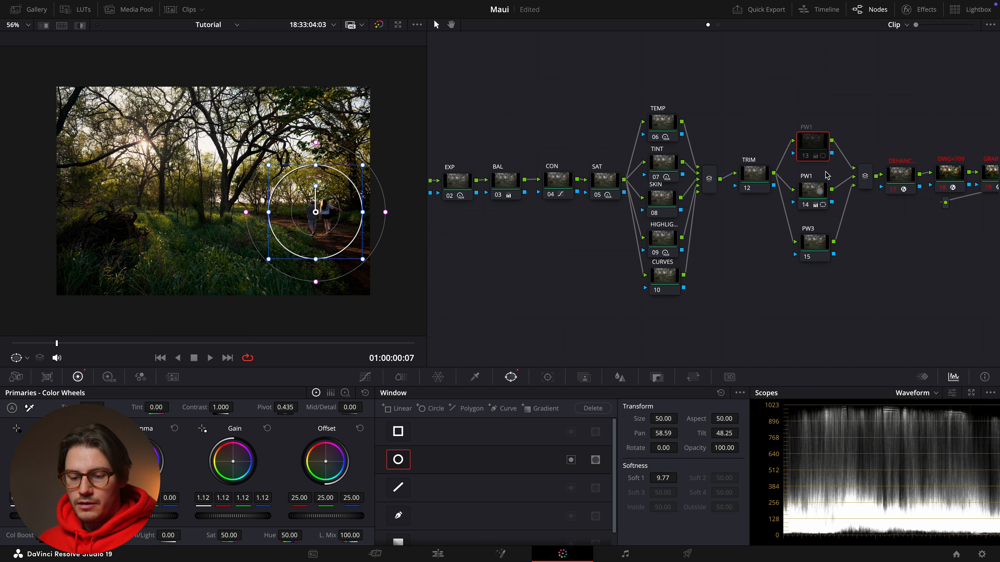
key(ctrl+d)
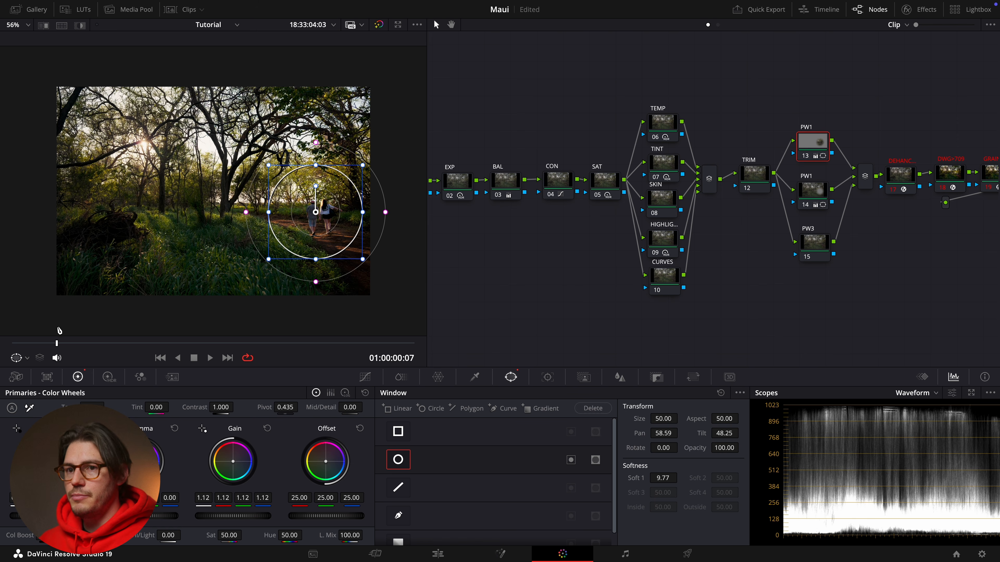
key(space)
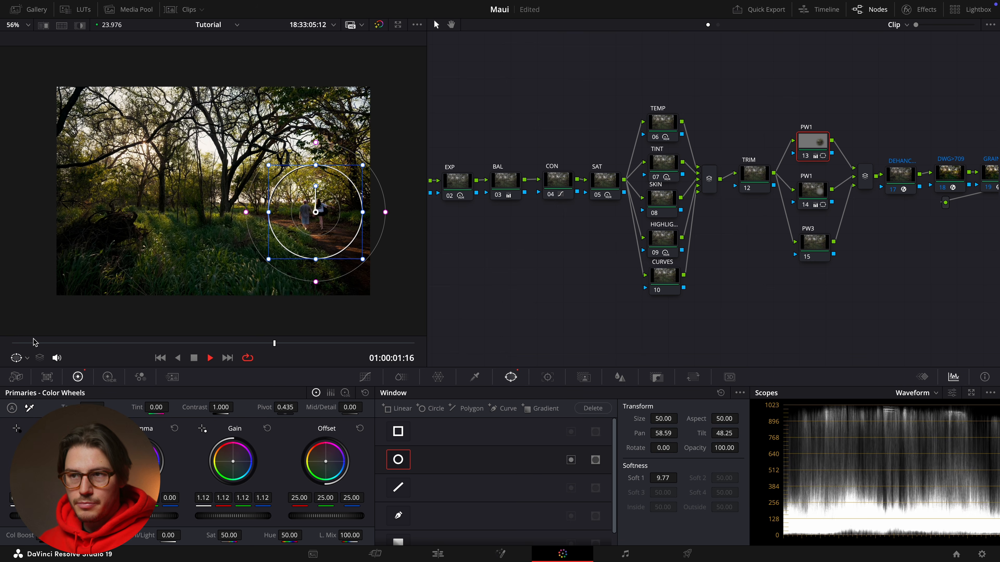
click(16, 343)
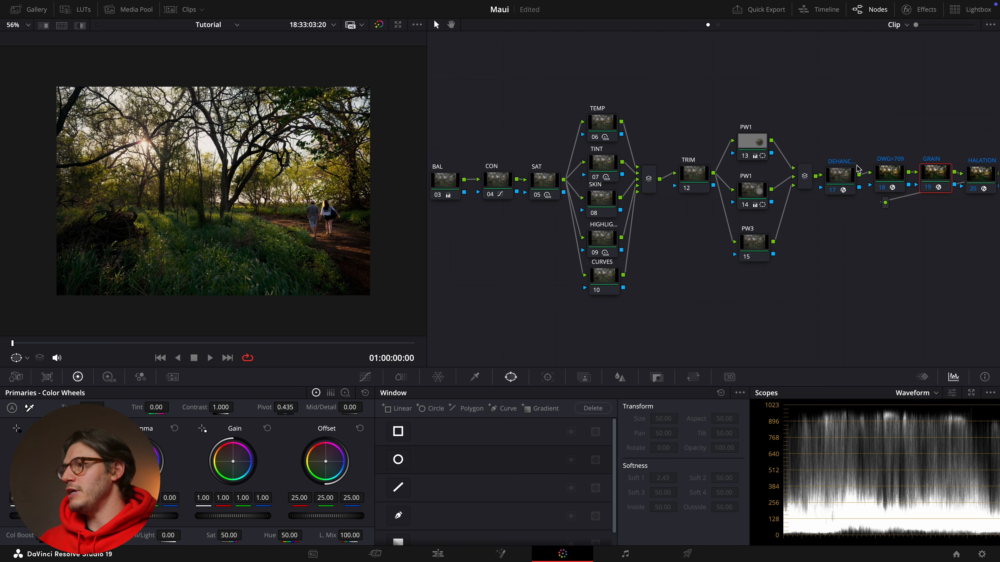
Step: Review the Dehancer Pro print settings on the DEHANCER node and close them again
click(845, 177)
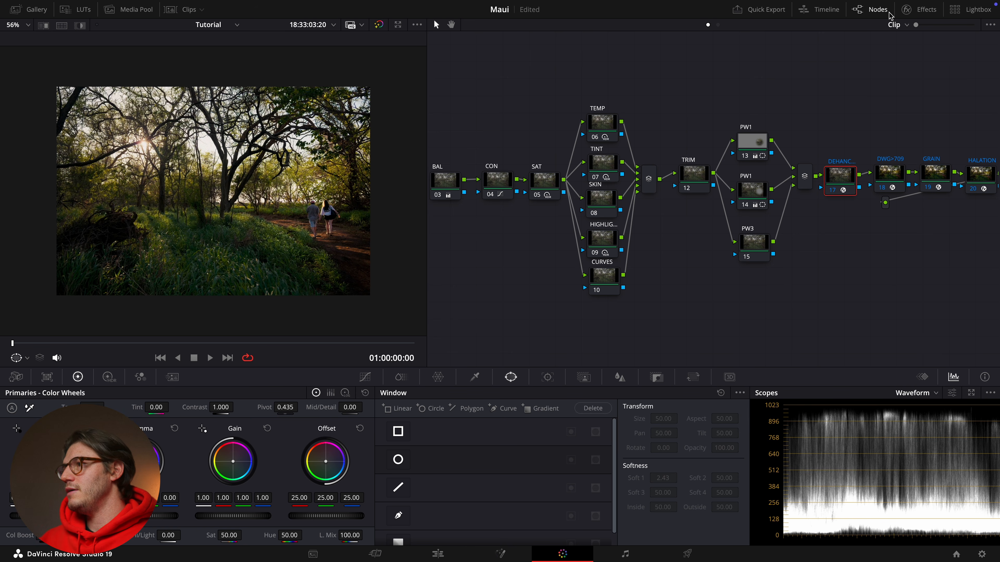
click(908, 9)
scroll(855, 146, up, 2)
scroll(855, 145, up, 3)
scroll(848, 155, down, 3)
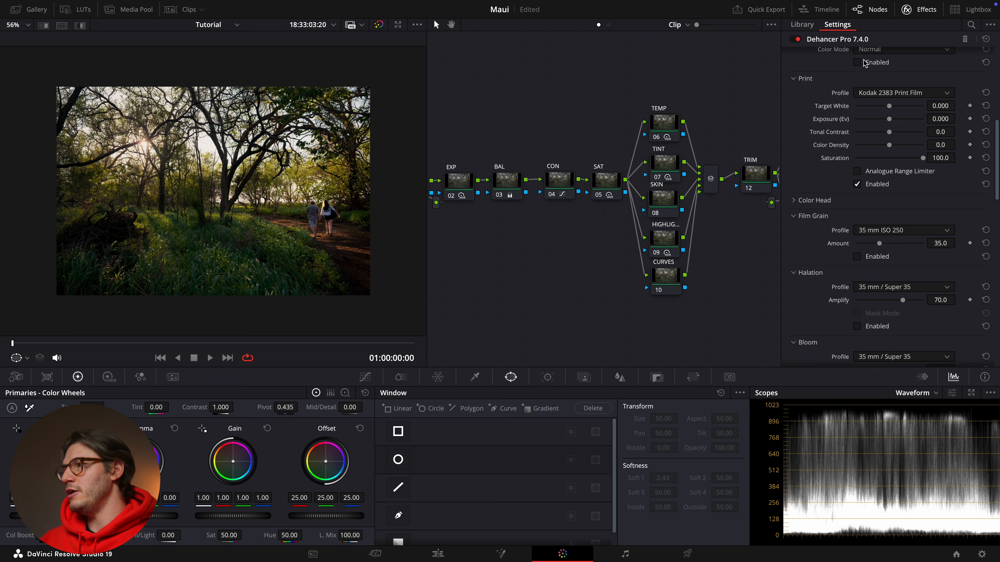
click(909, 12)
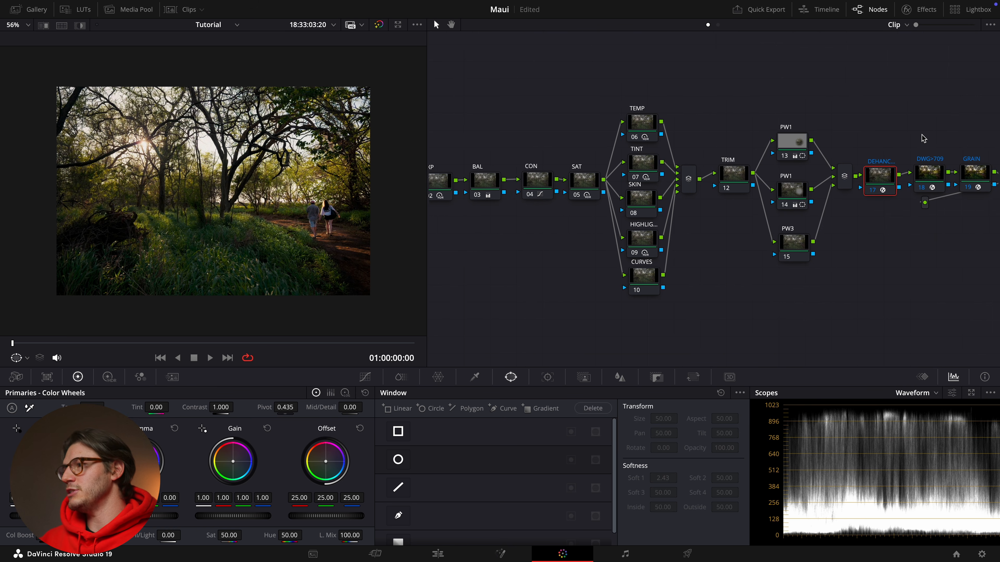
Step: Toggle the GRAIN node's film grain off and on, raise Amount to 30.2 and keep the 35 mm ISO 250 profile
click(940, 177)
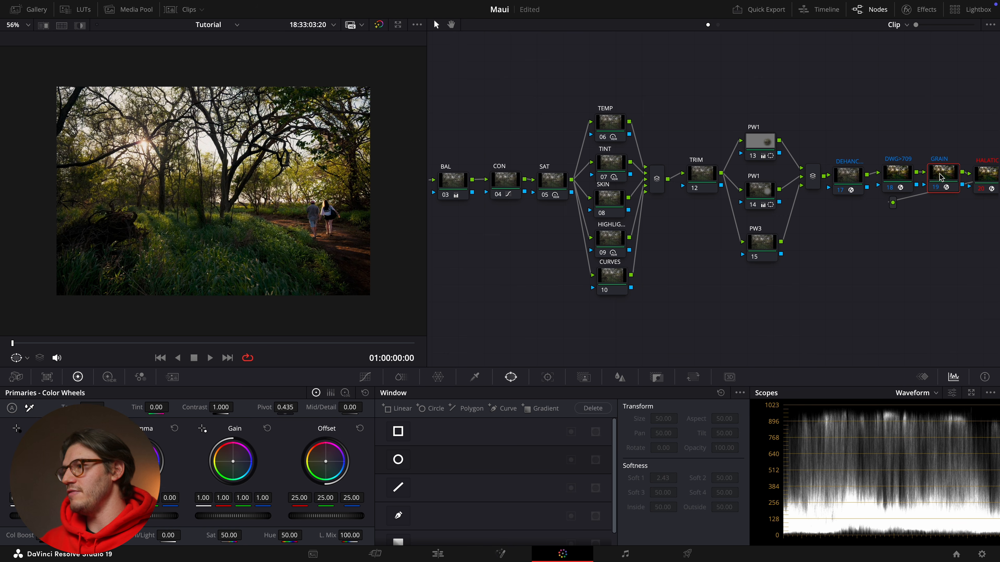
click(913, 10)
scroll(868, 225, down, 1)
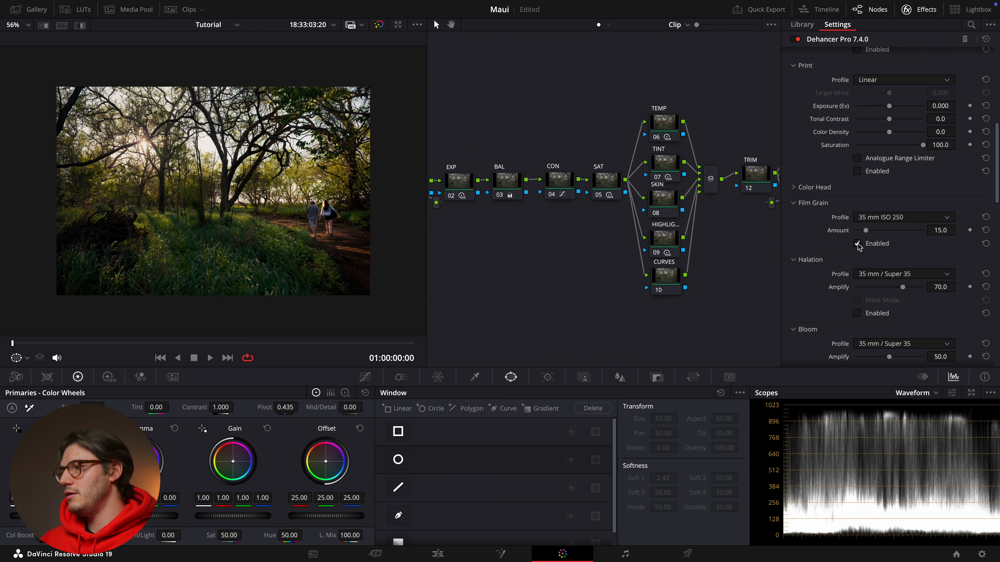
click(857, 244)
drag(868, 233, 874, 233)
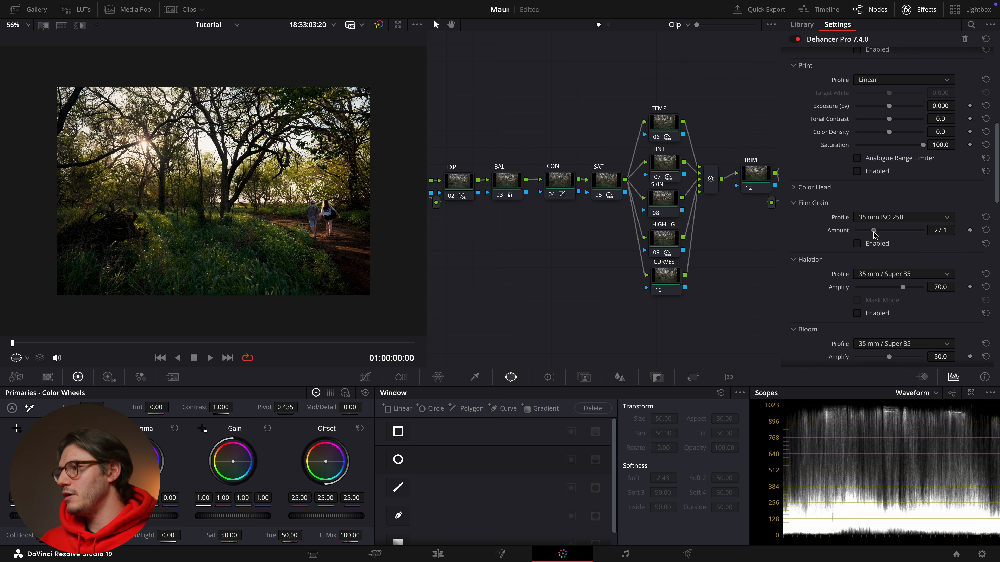
click(897, 216)
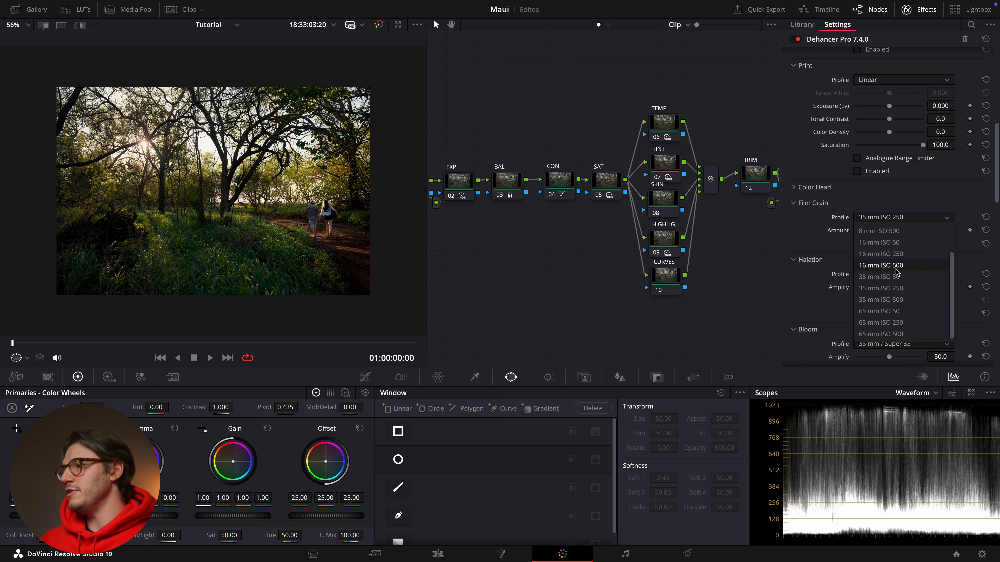
click(900, 290)
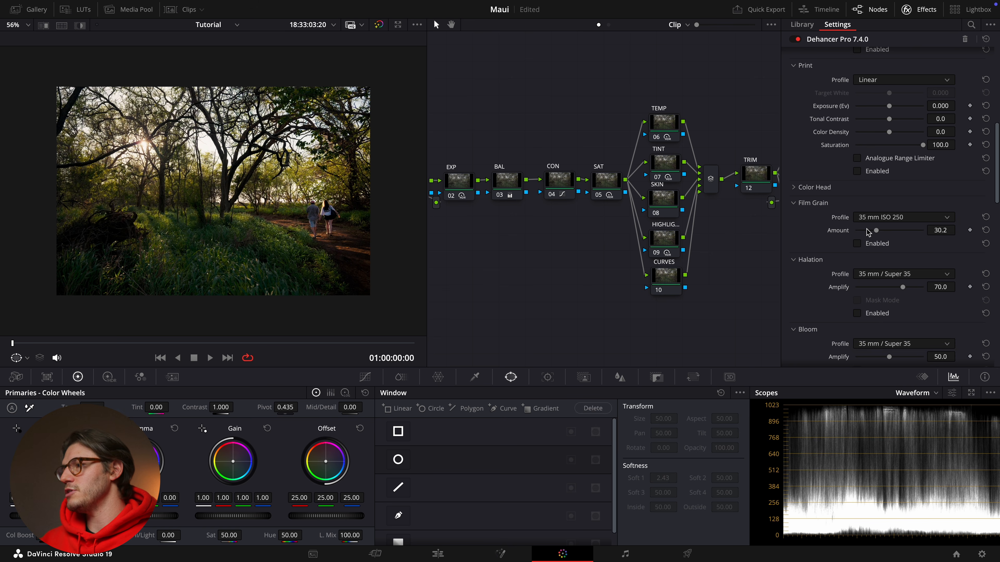
scroll(874, 232, down, 1)
scroll(906, 236, up, 1)
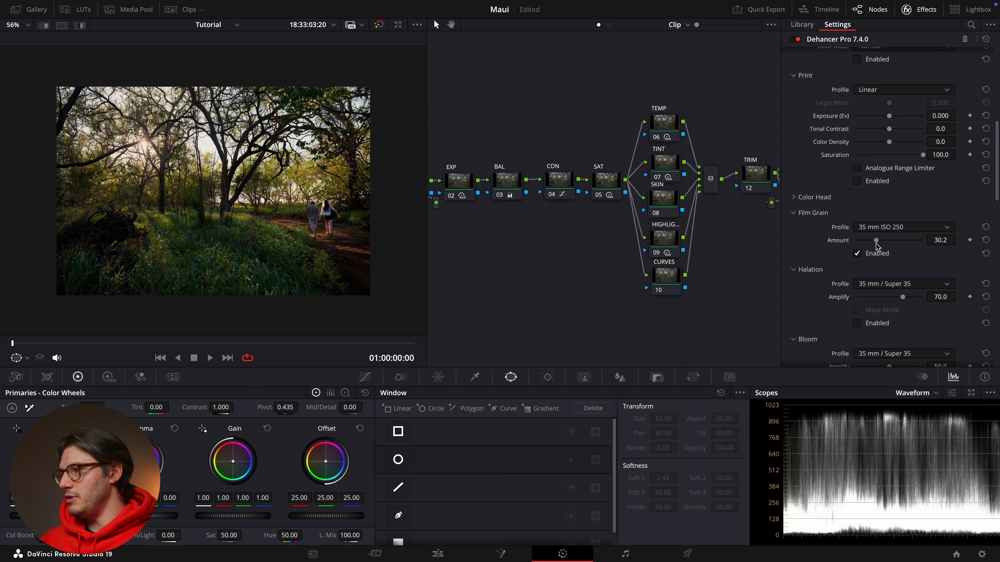
Step: Test the film grain Amount at 100 and play the clip to judge it
drag(877, 242, 923, 242)
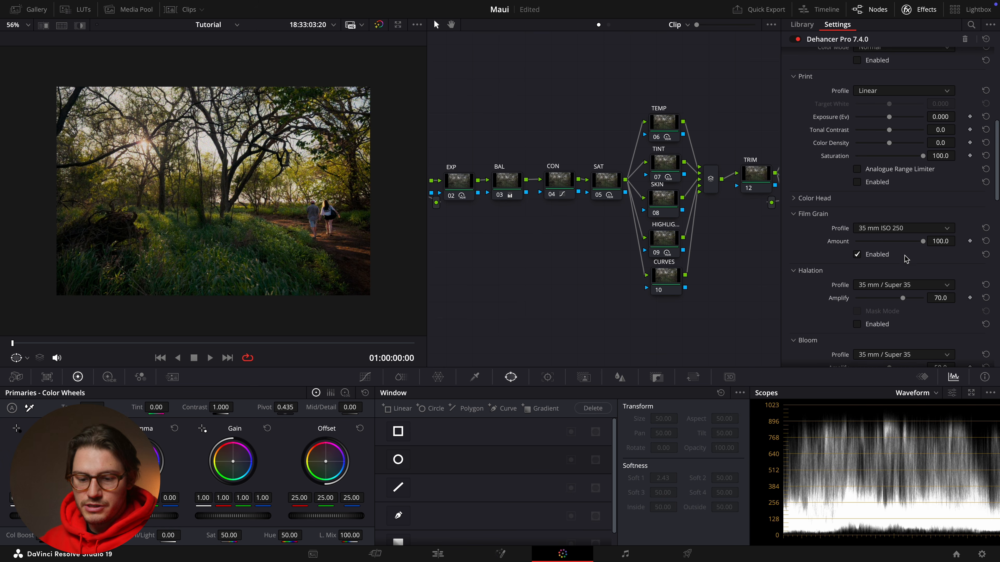
key(space)
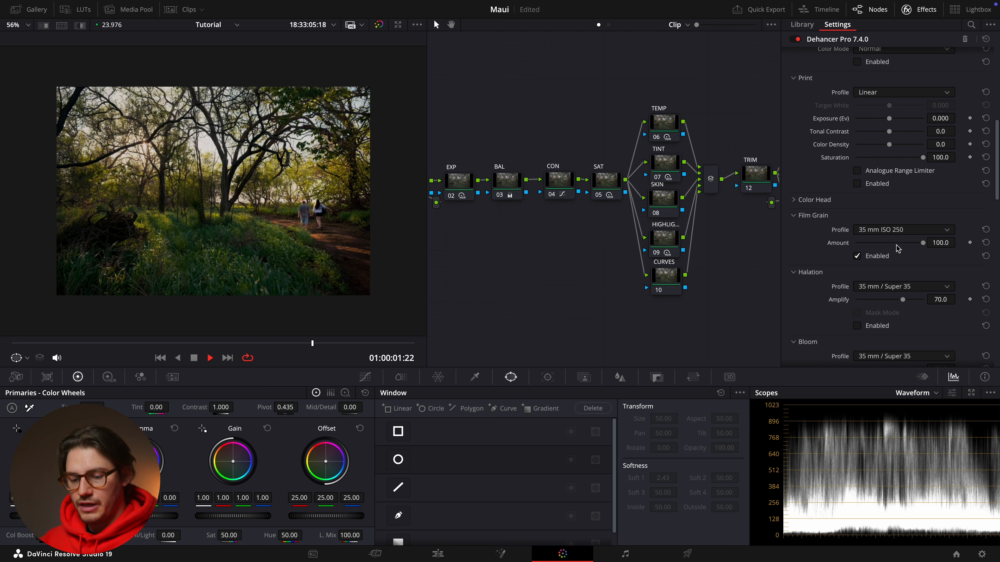
key(space)
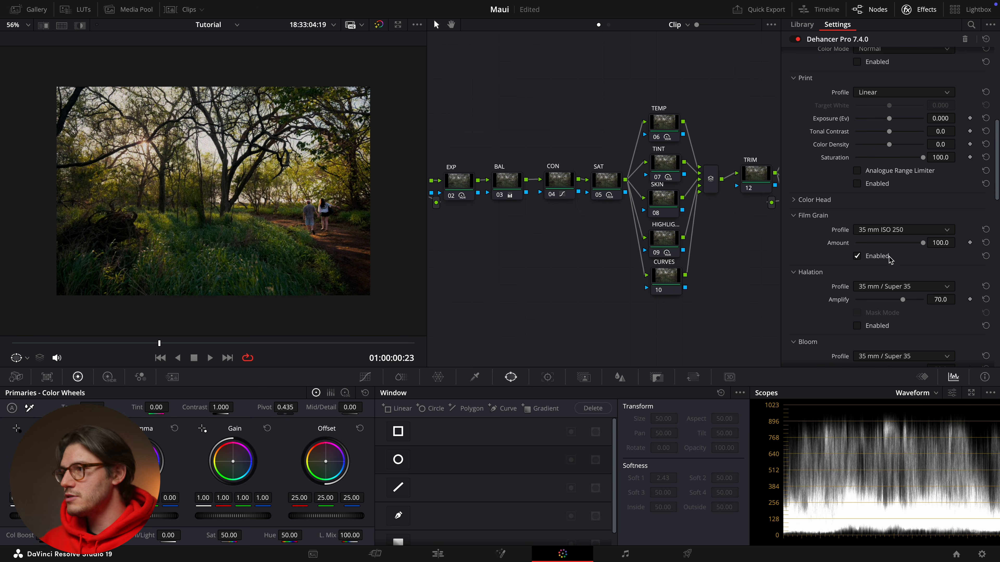
Step: Lower the film grain Amount, settling at 25.6, and play the clip to check it
drag(918, 244, 867, 247)
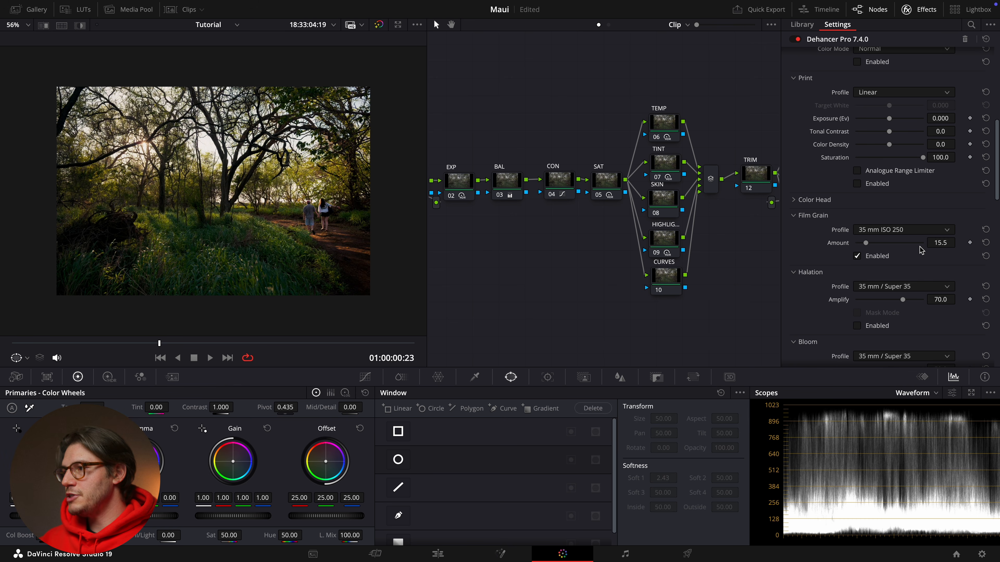
drag(866, 246, 873, 247)
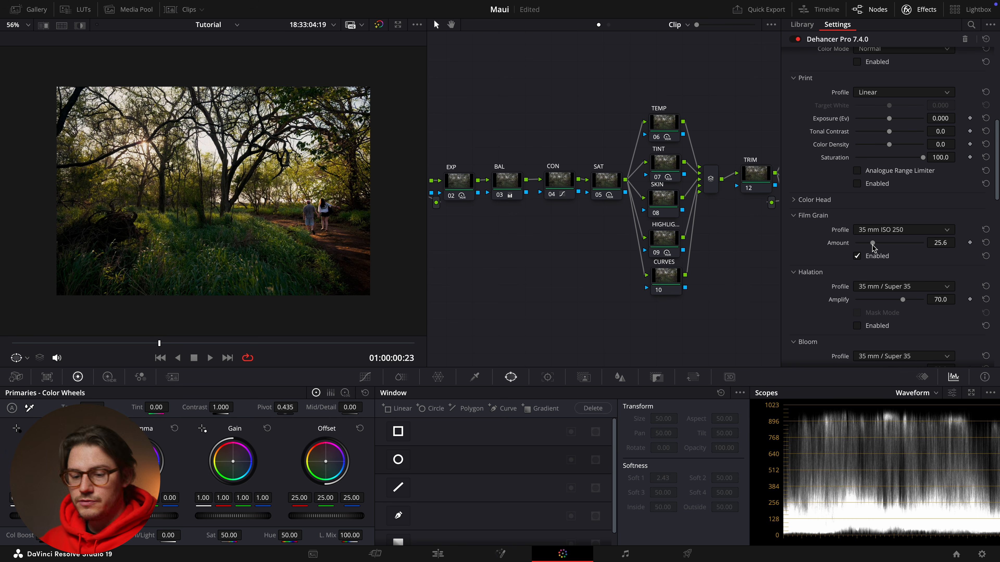
key(space)
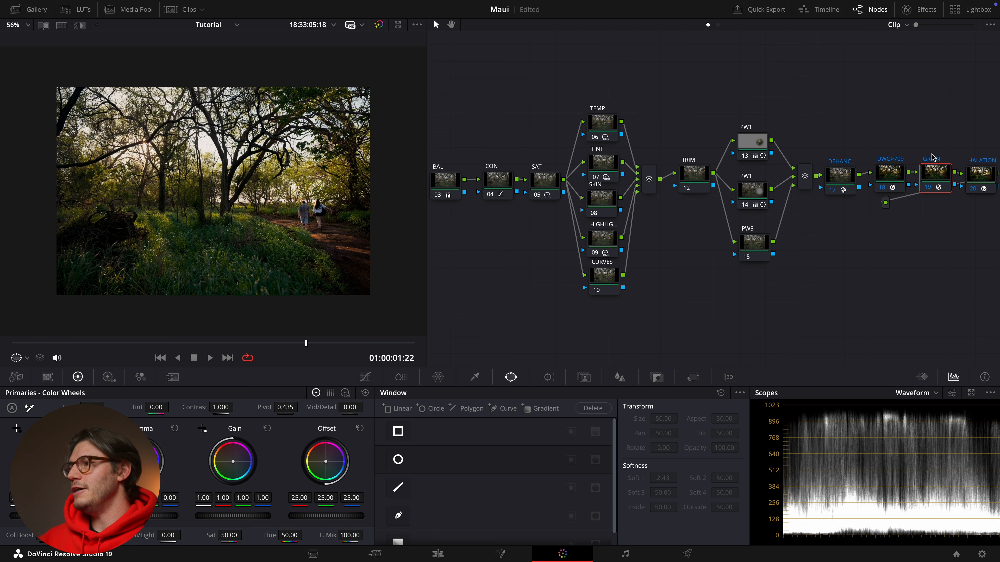
Step: Enable Bloom in the HALATION node's Dehancer settings, comparing it off and on, and save the project
click(979, 180)
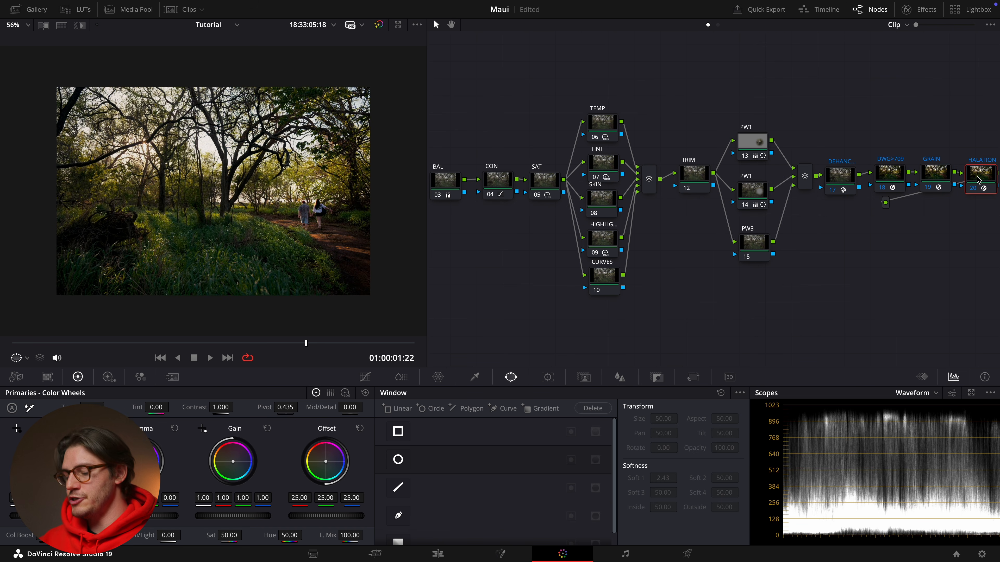
click(920, 11)
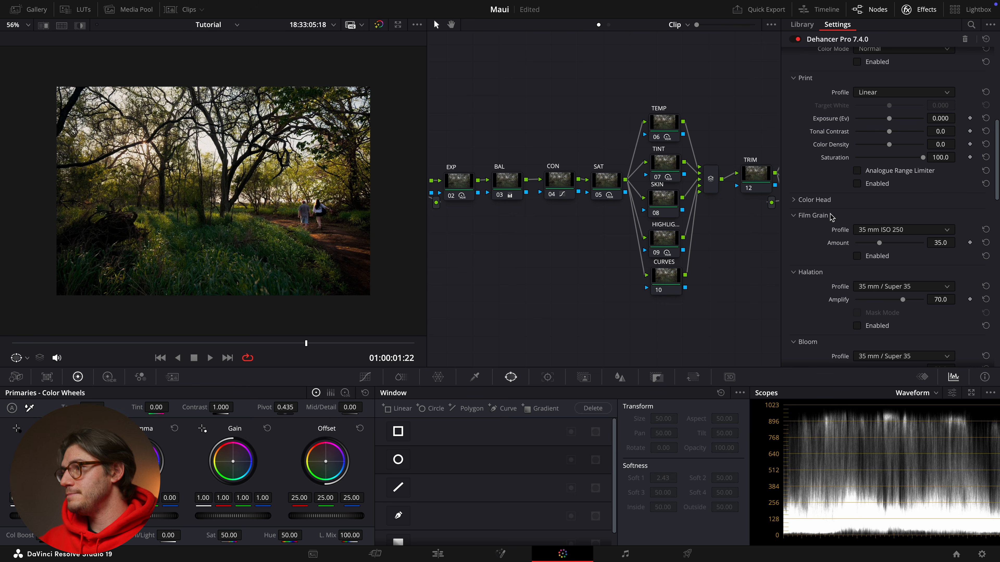
scroll(831, 216, down, 8)
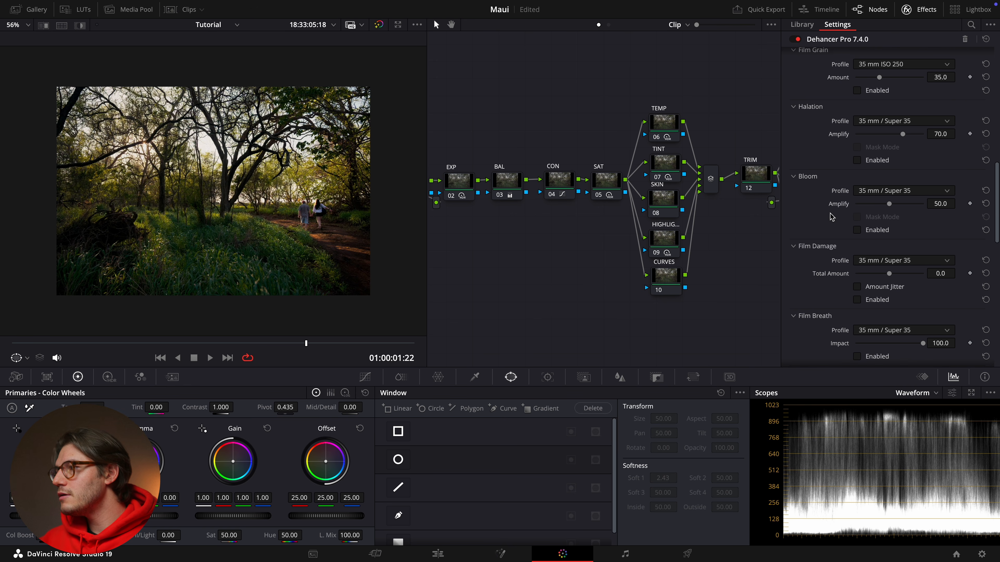
scroll(826, 197, up, 1)
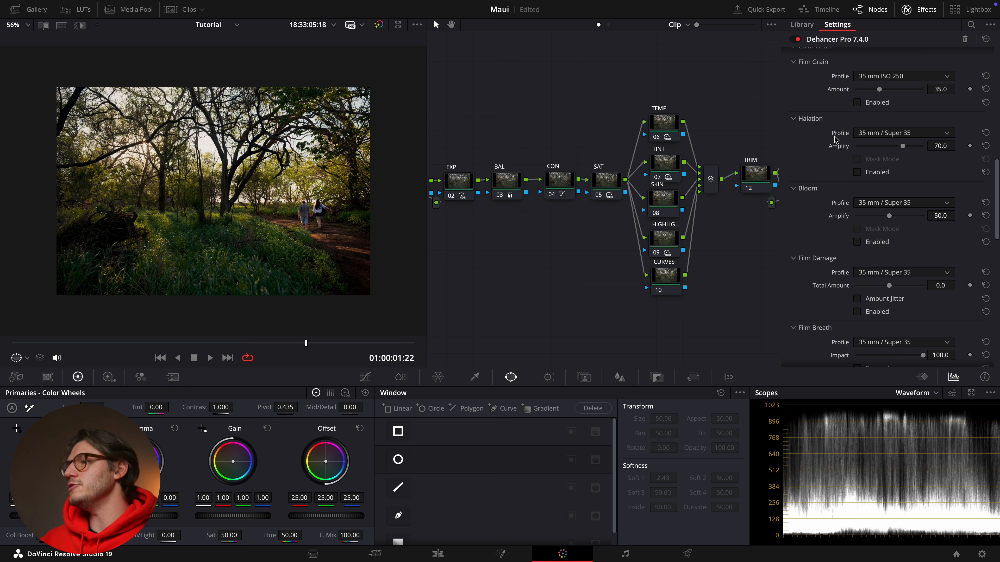
click(856, 242)
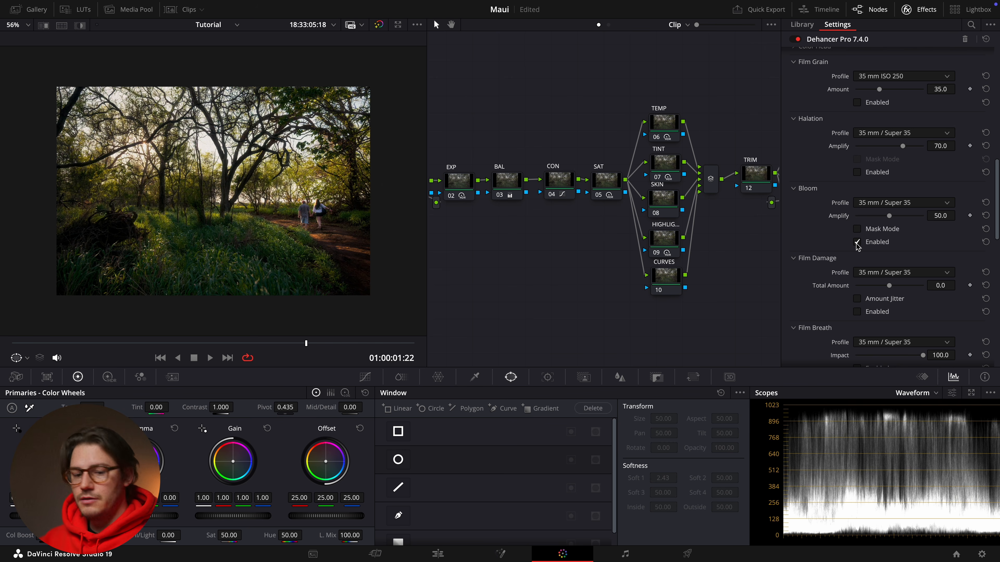
click(856, 243)
click(855, 243)
click(856, 243)
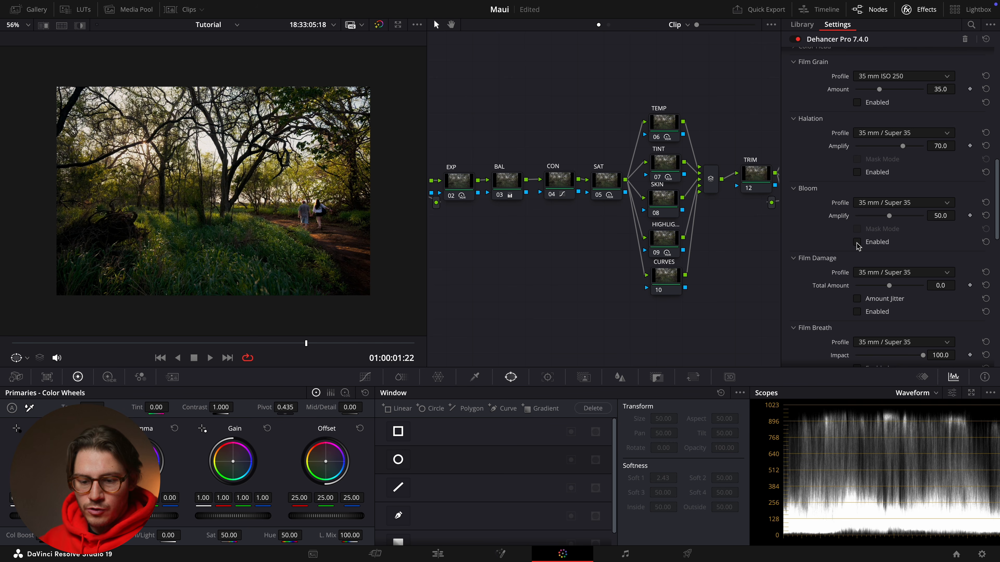
click(856, 243)
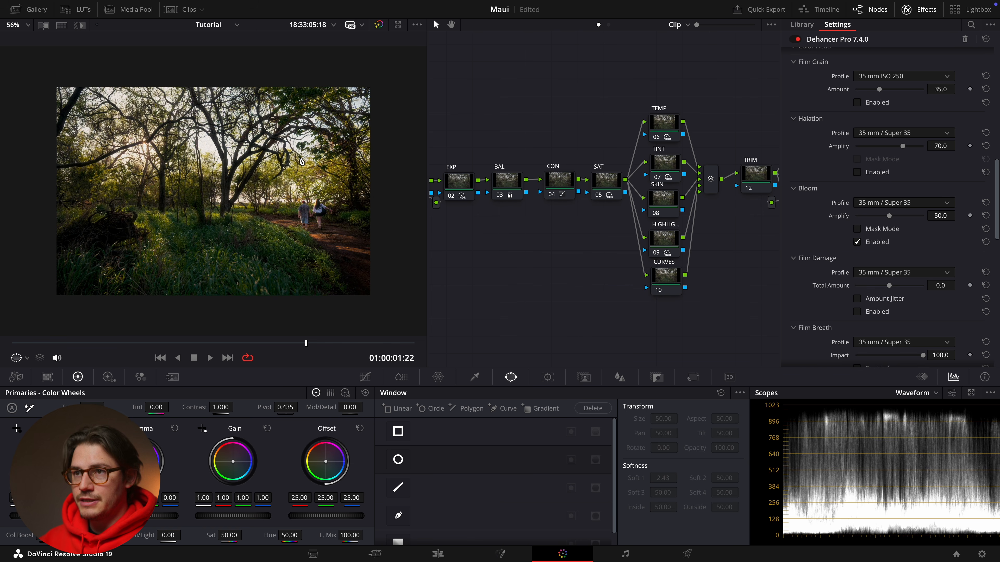
key(ctrl+s)
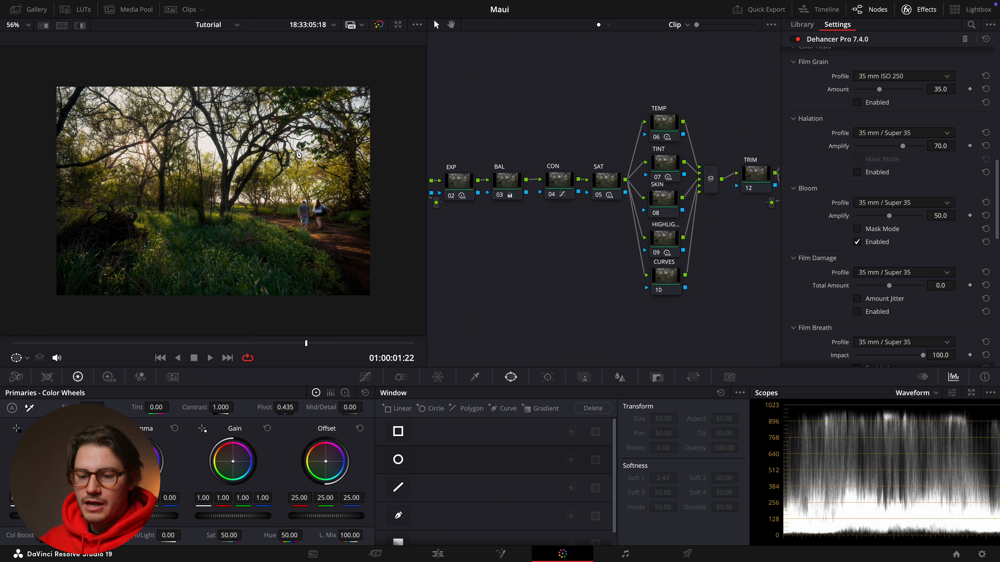
Step: Toggle Bloom off and on to compare its glow in the highlights, leaving it enabled
click(857, 242)
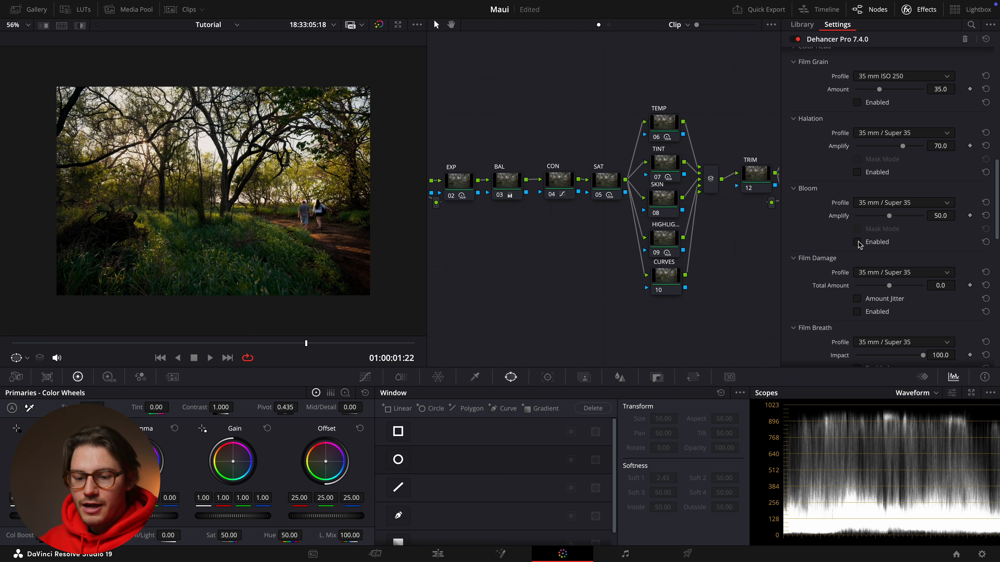
click(857, 242)
click(858, 242)
click(857, 242)
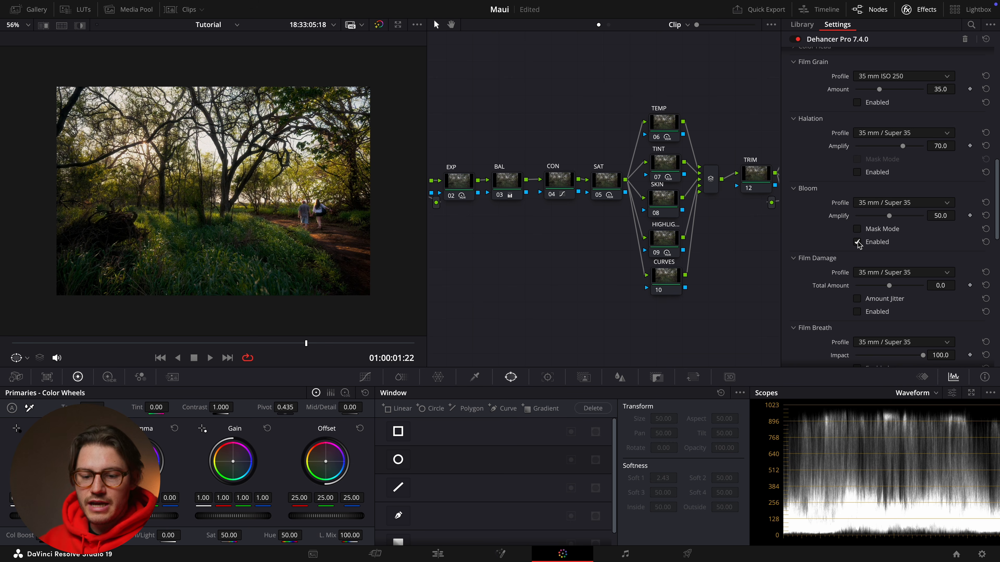
Step: Reduce the Bloom Amplify to 25.6 and play the clip to review the glow
mouse_move(889, 217)
mouse_down()
mouse_move(938, 222)
mouse_move(891, 219)
mouse_up()
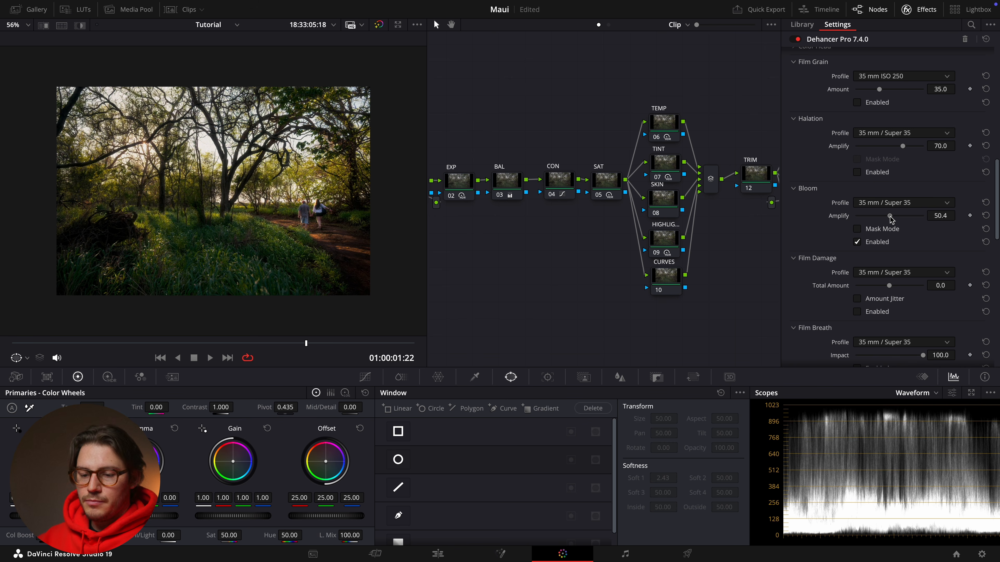
mouse_move(891, 219)
mouse_down()
mouse_move(915, 220)
mouse_move(895, 221)
mouse_up()
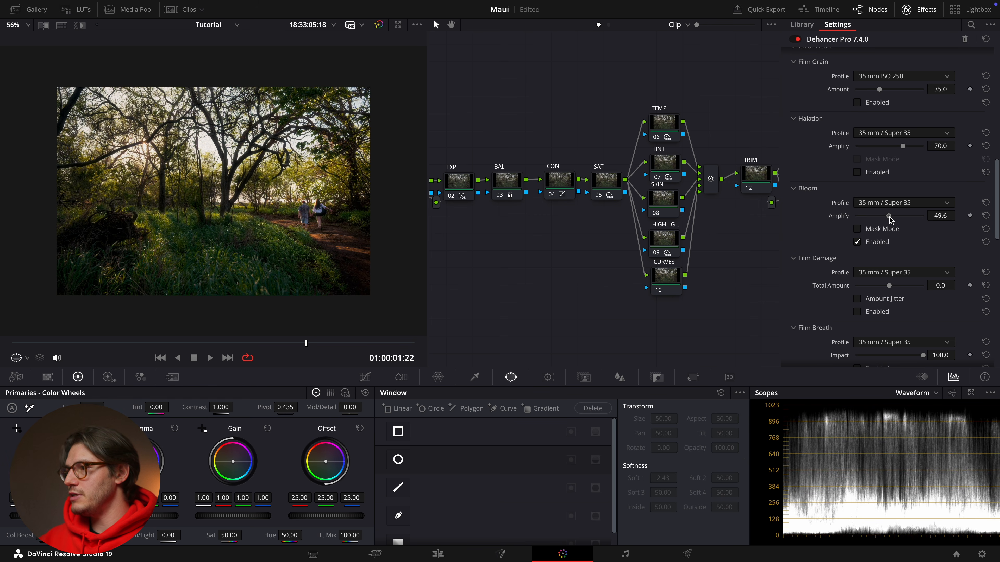
drag(891, 219, 873, 222)
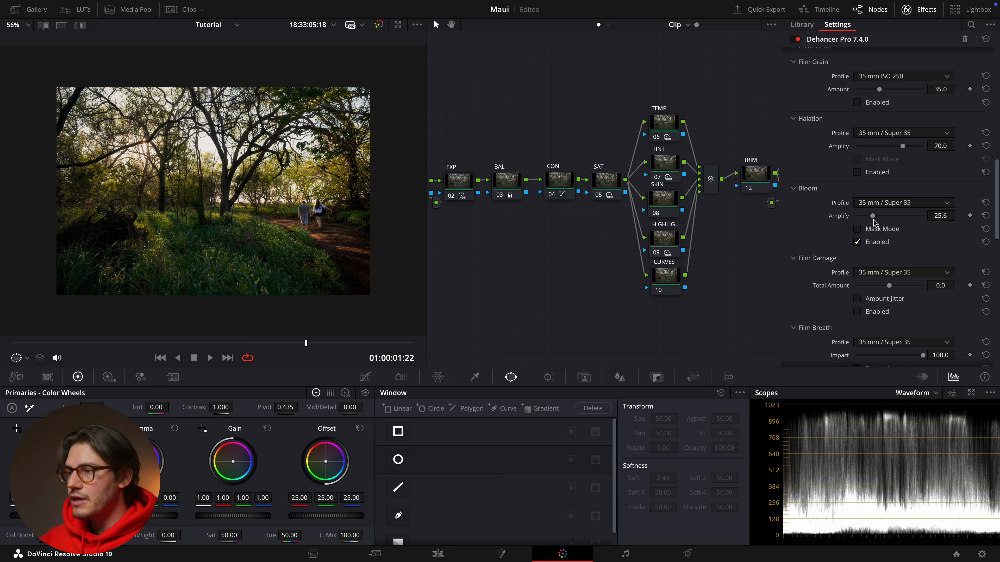
key(space)
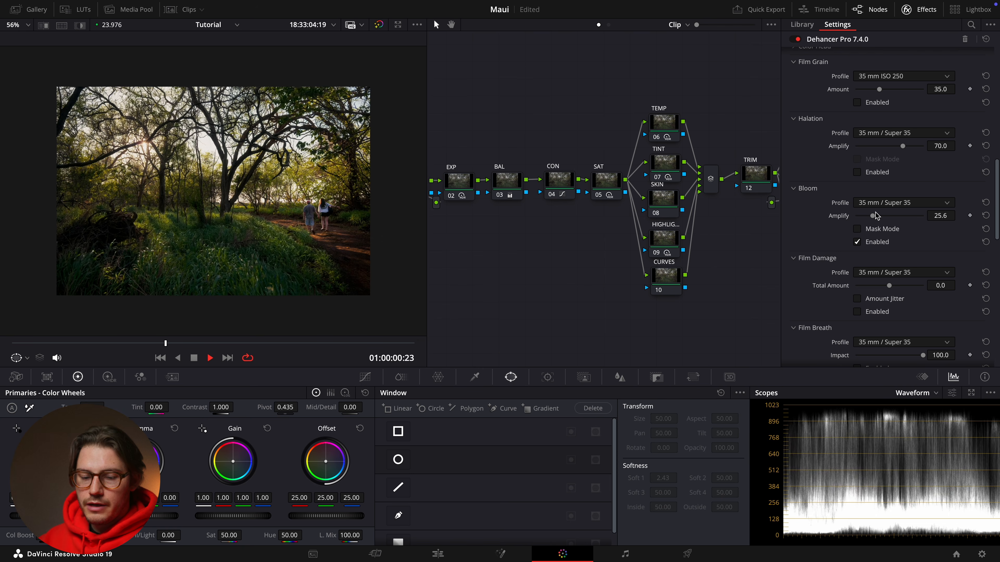
key(space)
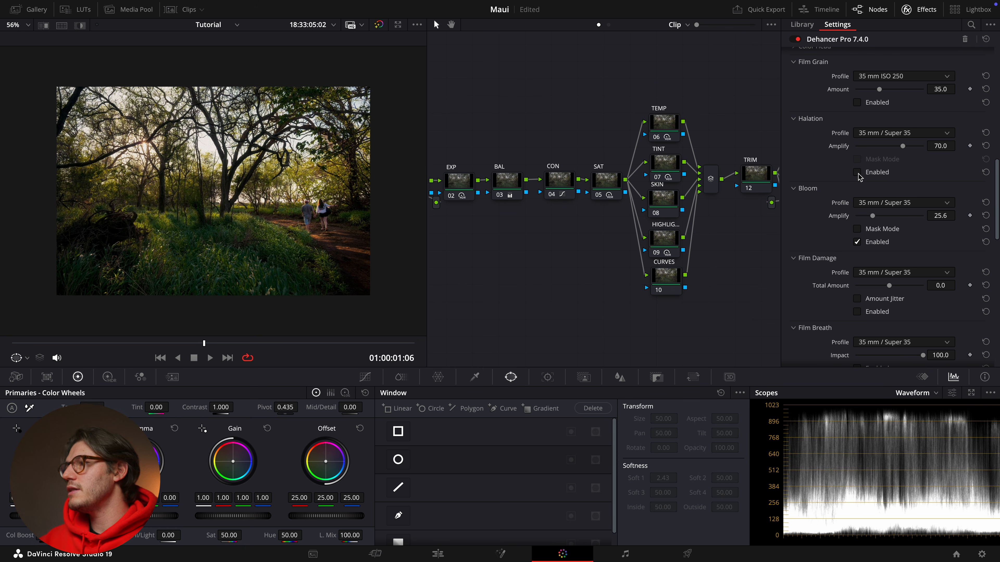
Step: Enable Halation, test its Amplify at 100, lower it to 7.8 and play the clip to check it
click(857, 173)
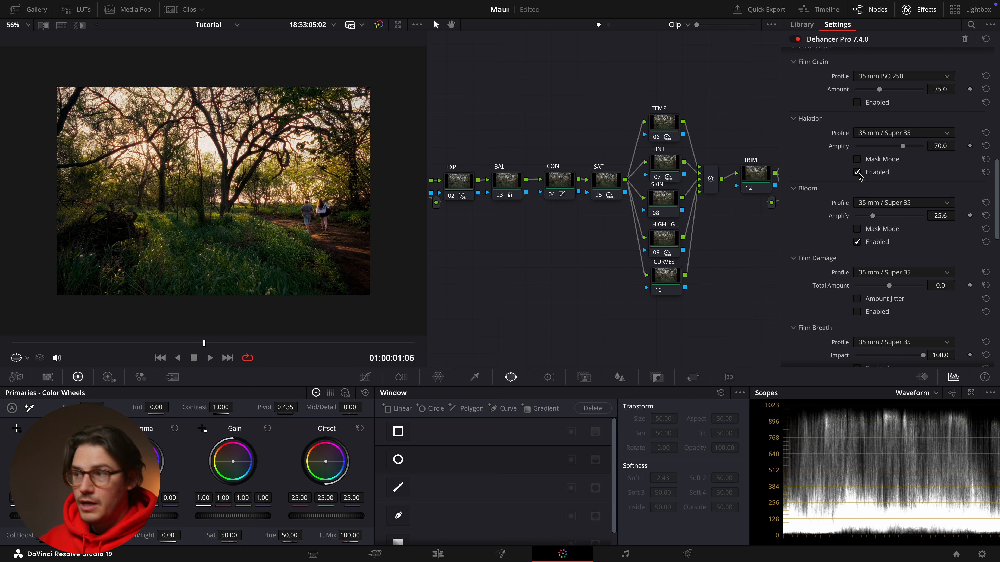
drag(902, 146, 922, 146)
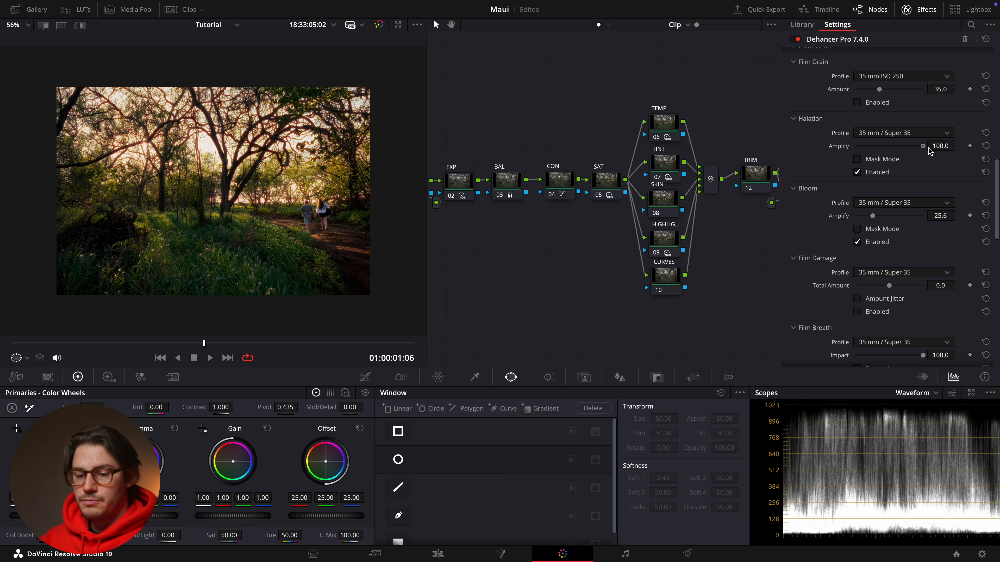
drag(922, 146, 863, 148)
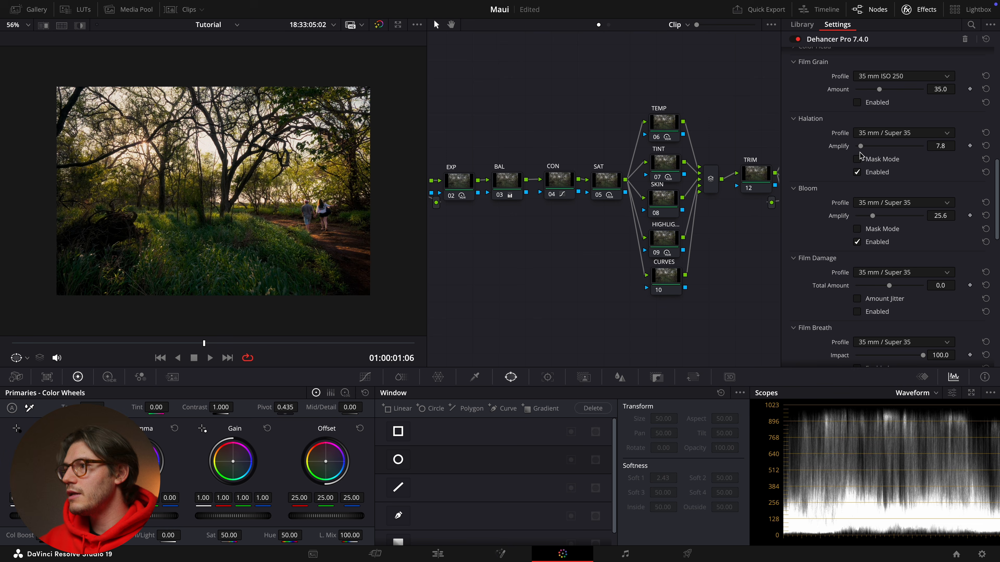
key(space)
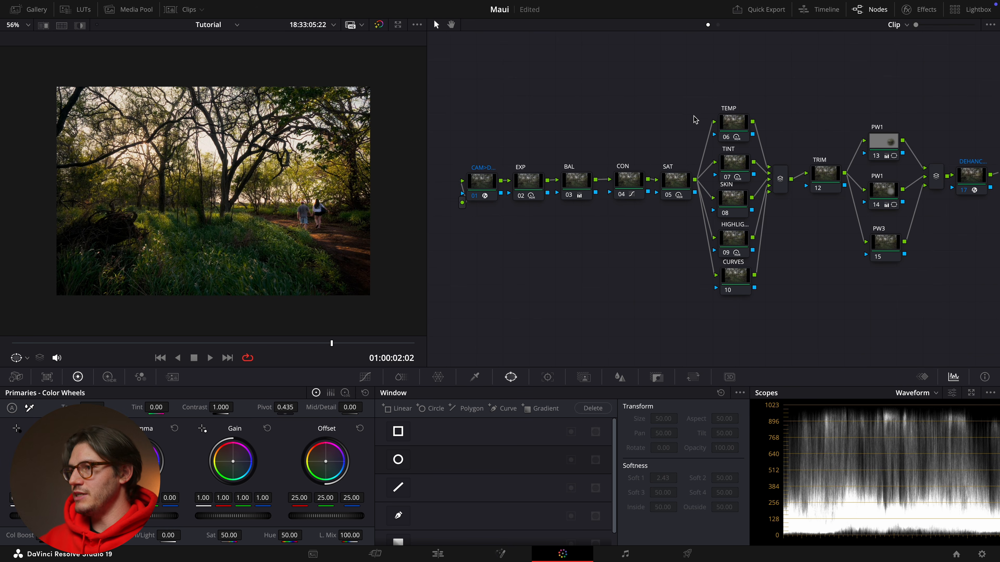
scroll(697, 114, right, 5)
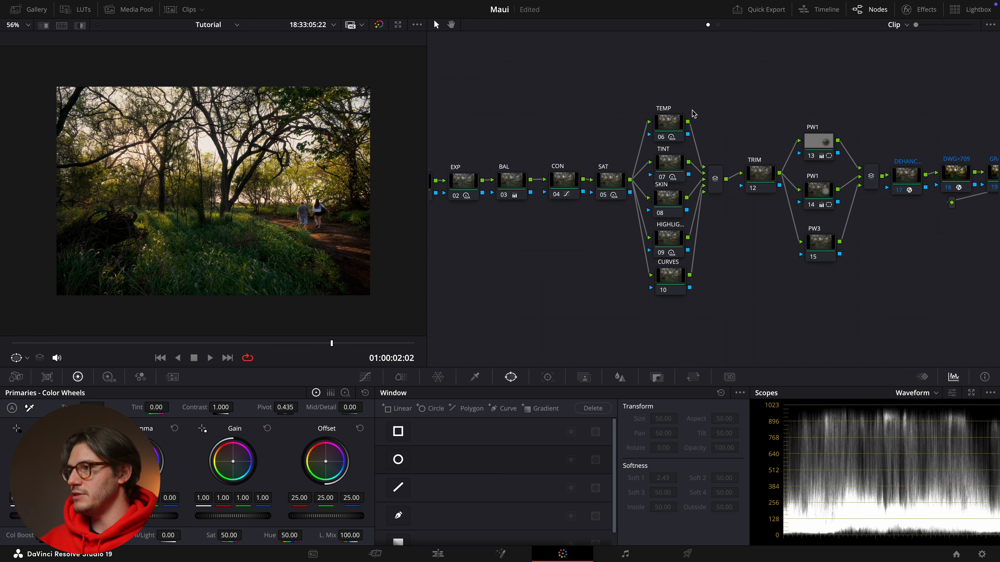